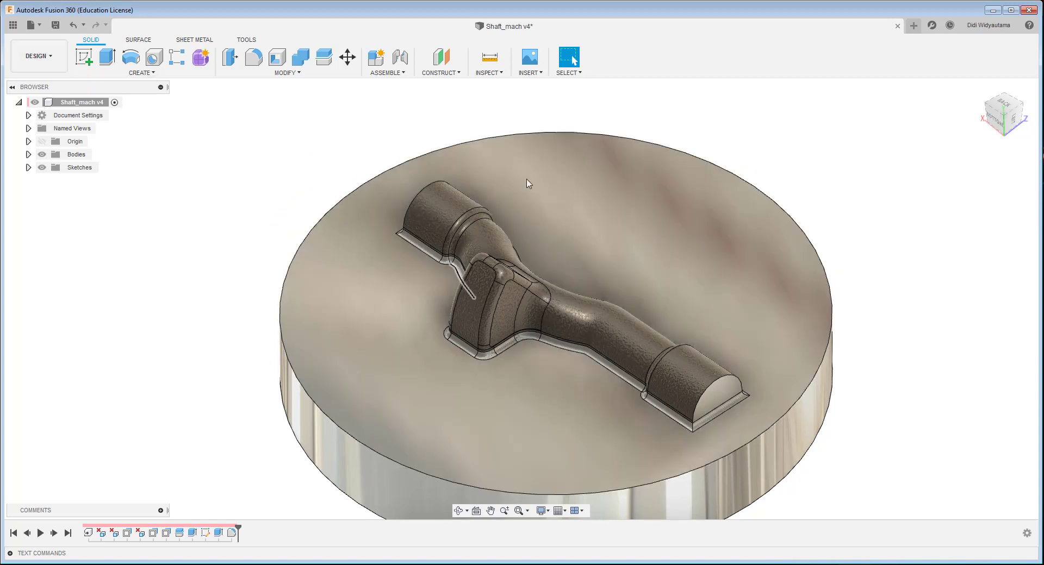
- Switch the Shaft_mach design to the Manufacture workspace and examine the Setup1 toolpaths from several directions
{"action": "middle_click_drag", "start_coordinate": [876, 201], "coordinate": [865, 163]}
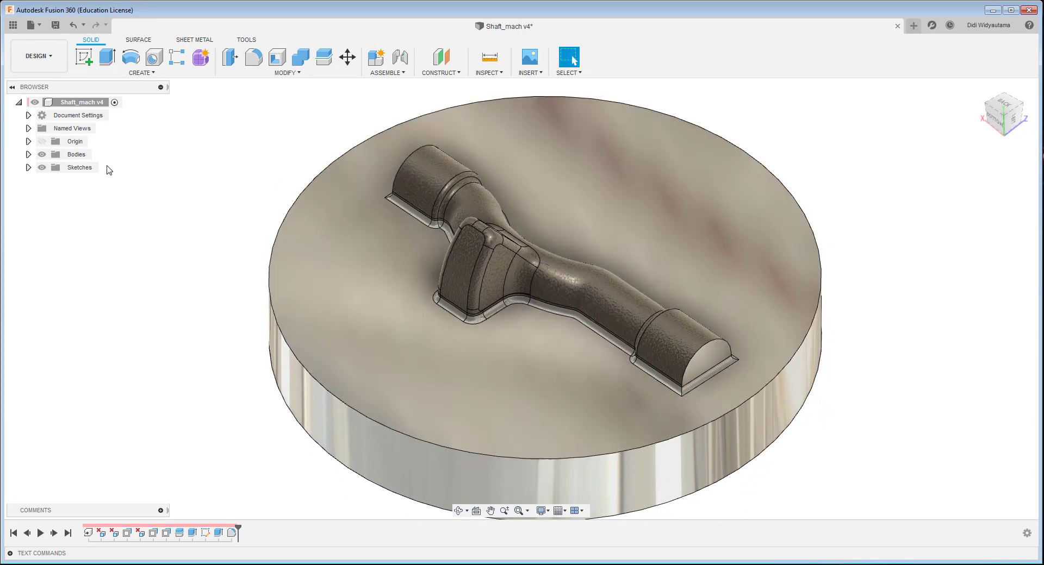
{"action": "left_click", "coordinate": [43, 61]}
{"action": "left_click", "coordinate": [43, 163]}
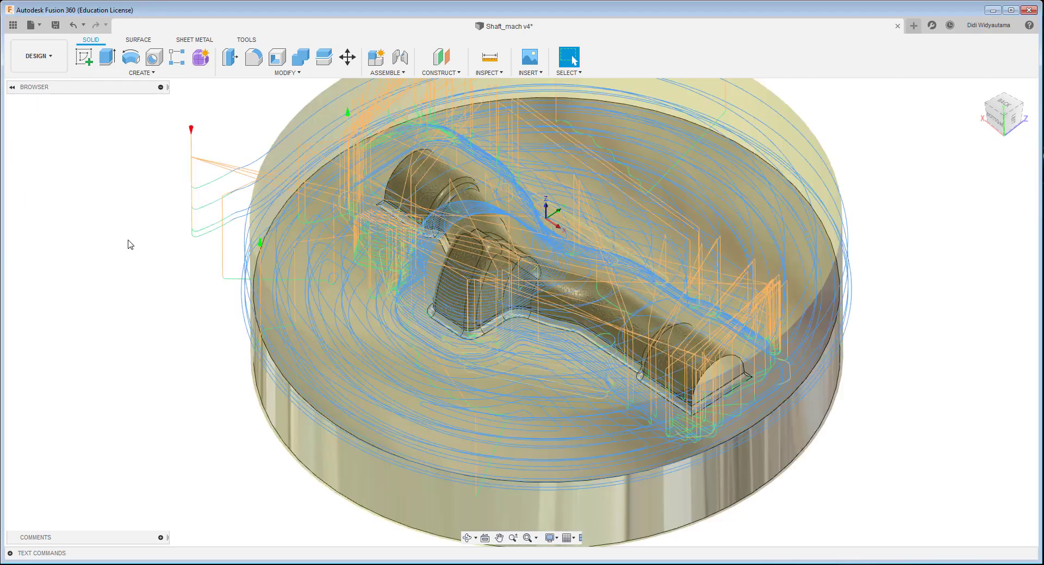
{"action": "left_click", "coordinate": [941, 431]}
{"action": "middle_click_drag", "start_coordinate": [942, 431], "coordinate": [905, 174], "text": "shift"}
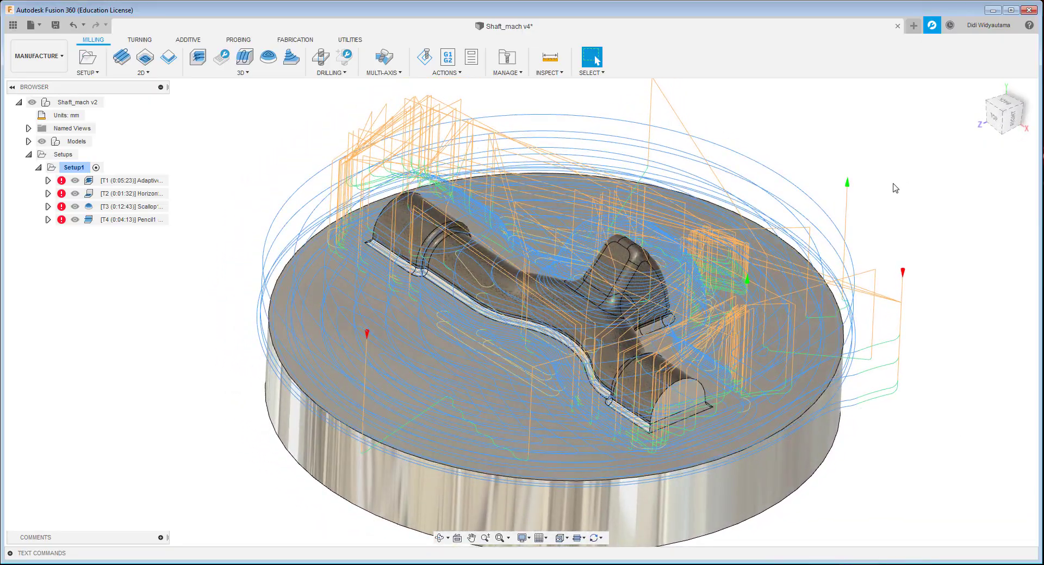
{"action": "middle_click_drag", "start_coordinate": [807, 154], "coordinate": [550, 160], "text": "shift"}
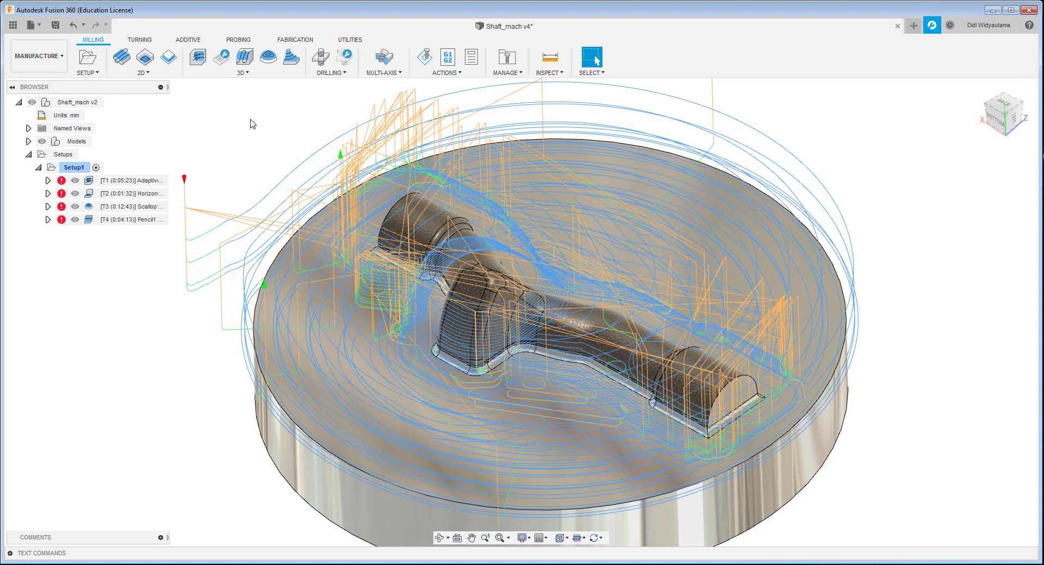
- Open the shaft design from the Workshop project's master folder and close the empty Untitled design
{"action": "left_click", "coordinate": [914, 26]}
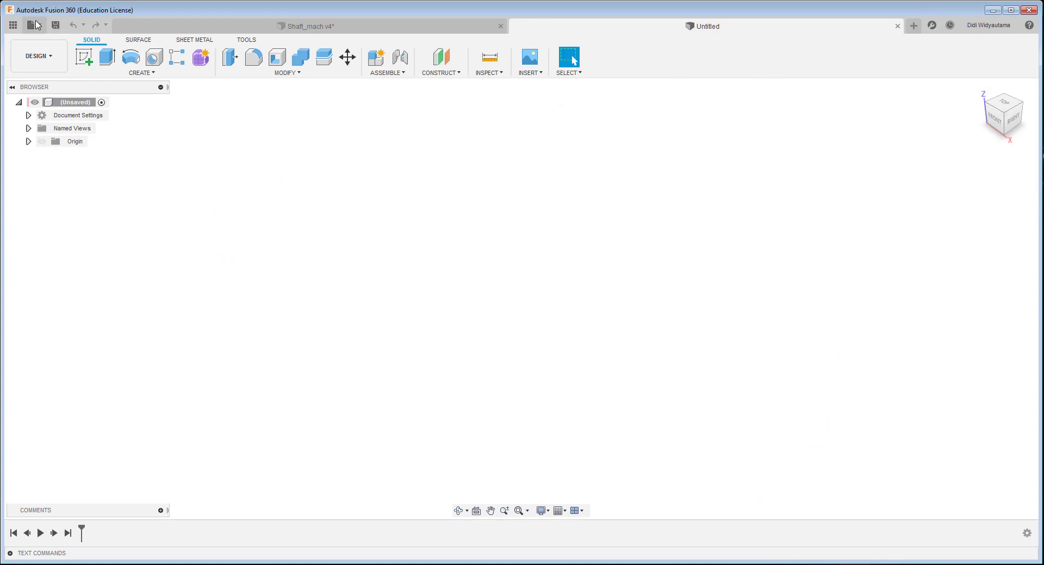
{"action": "left_click", "coordinate": [13, 25]}
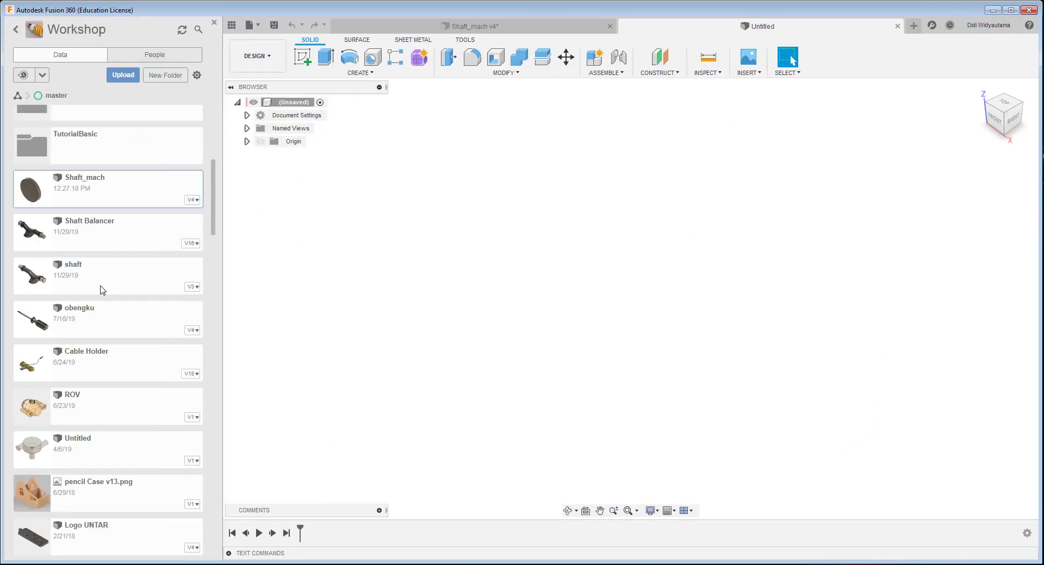
{"action": "right_click", "coordinate": [112, 279]}
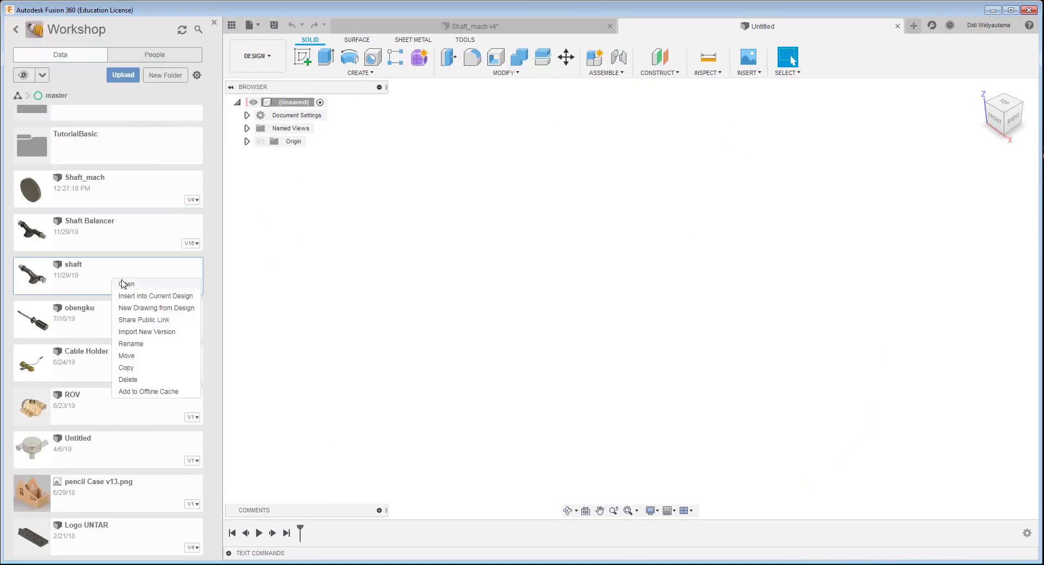
{"action": "left_click", "coordinate": [126, 284]}
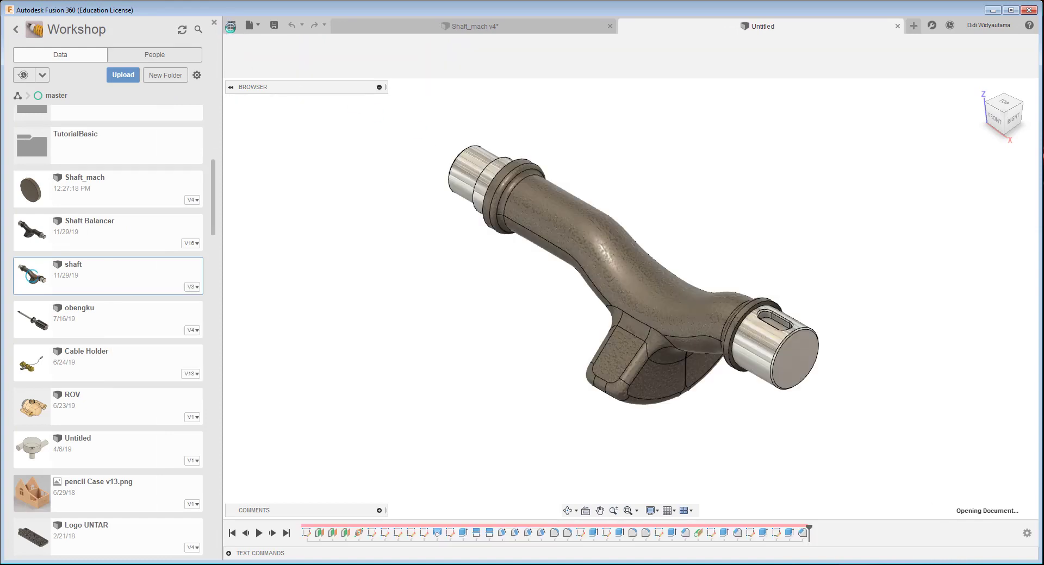
{"action": "left_click", "coordinate": [547, 30]}
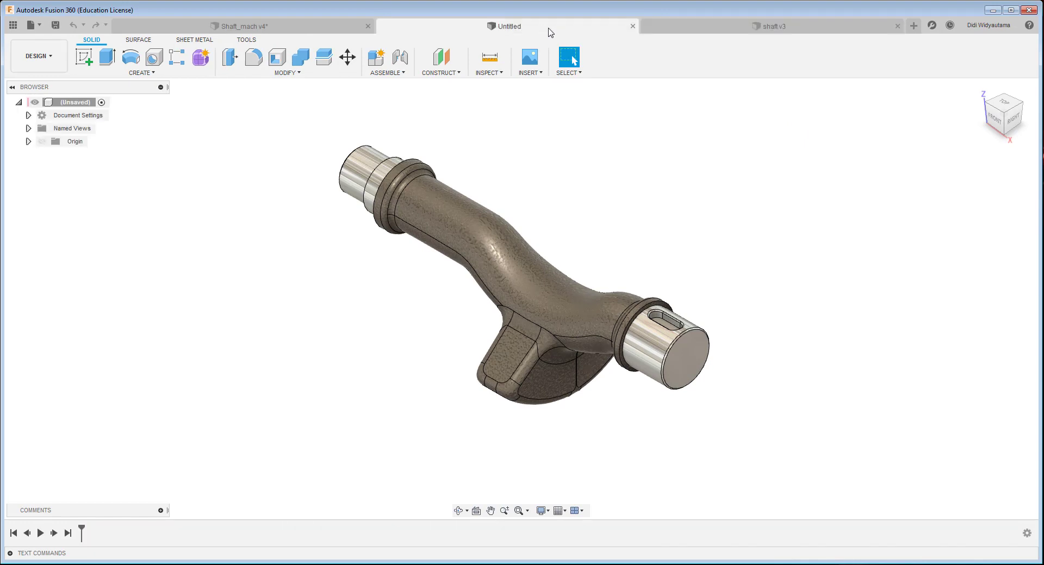
{"action": "left_click", "coordinate": [632, 26]}
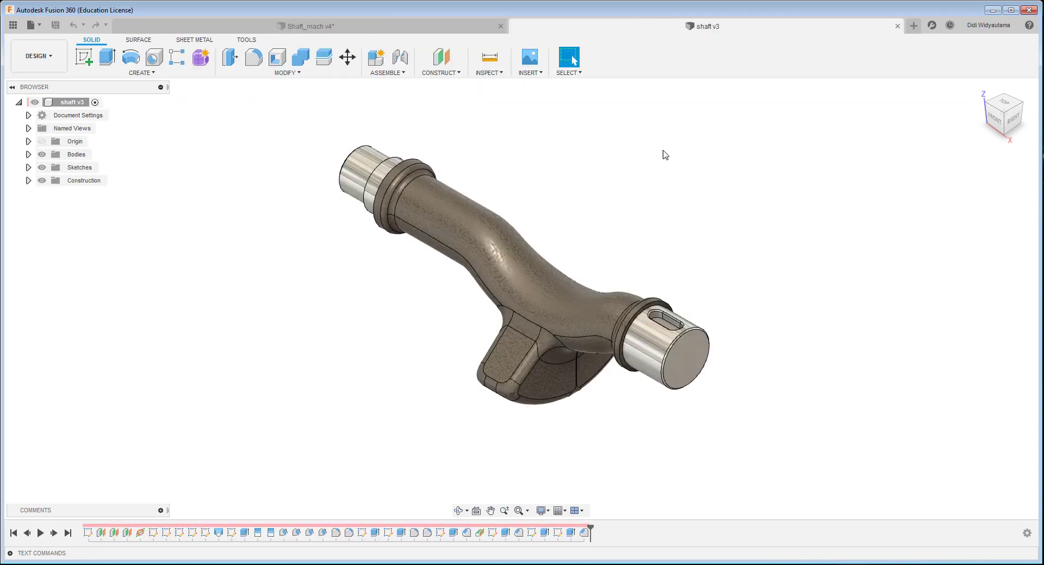
- Start a Derive to a new design with the shaft body selected as the model object
{"action": "middle_click_drag", "start_coordinate": [752, 238], "coordinate": [861, 326], "text": "shift"}
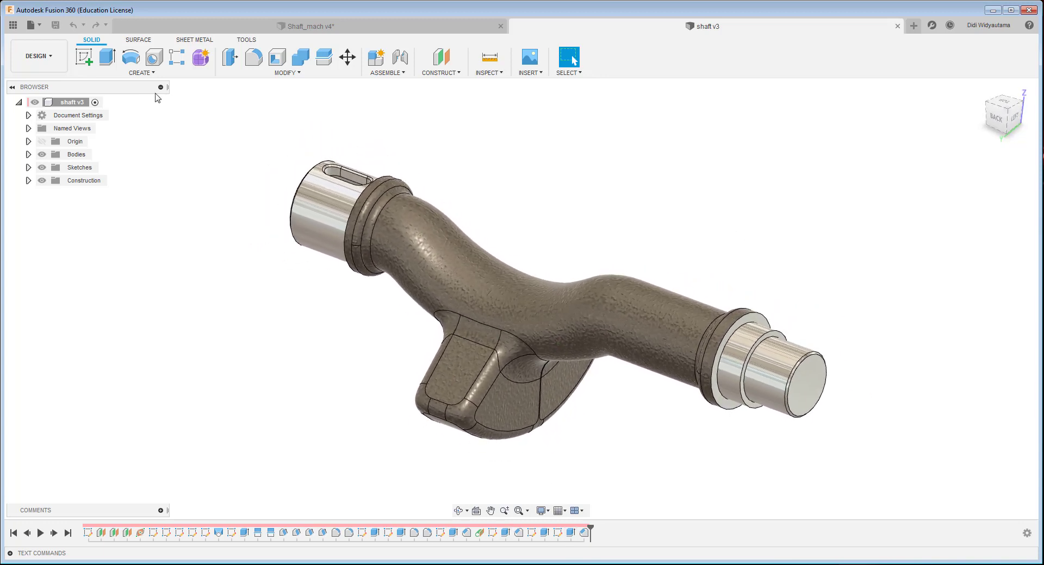
{"action": "left_click", "coordinate": [140, 75]}
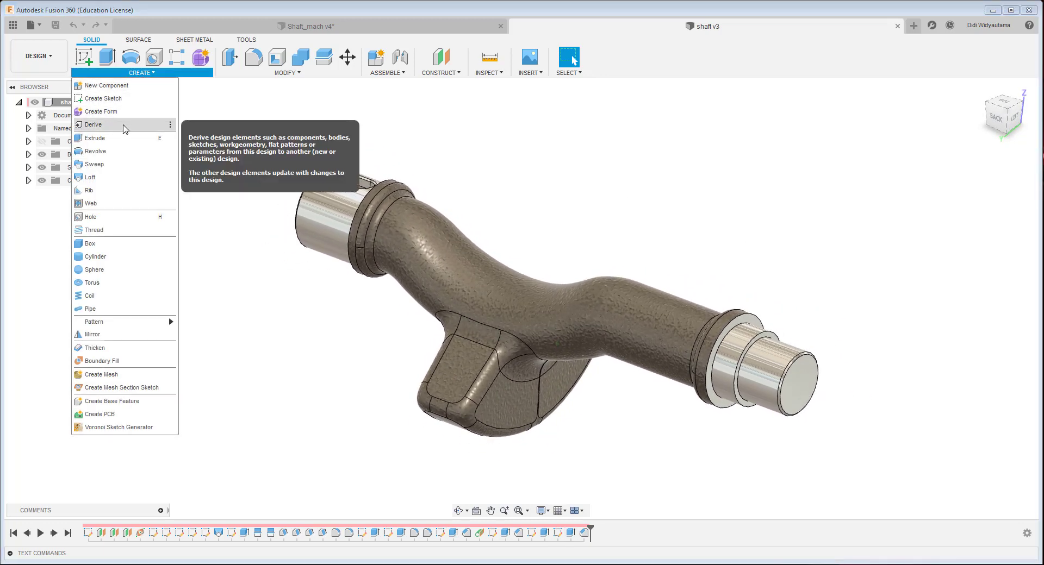
{"action": "left_click", "coordinate": [125, 129]}
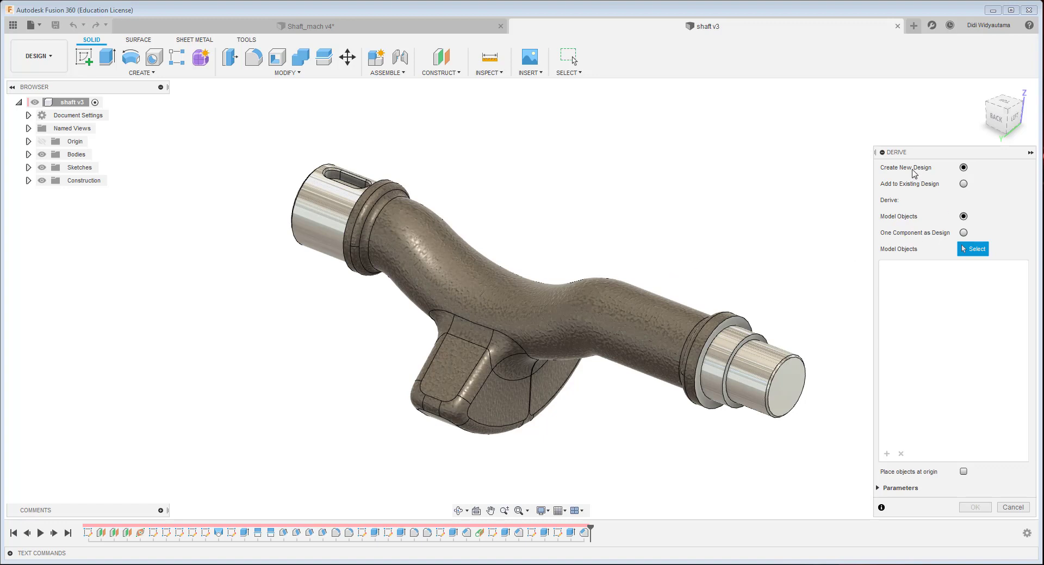
{"action": "left_click", "coordinate": [538, 324]}
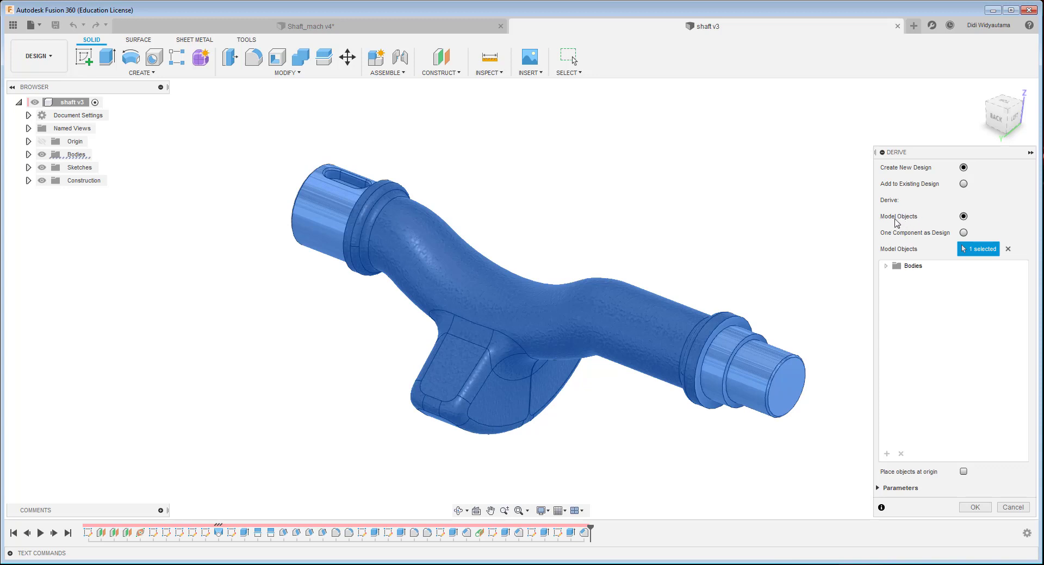
{"action": "left_click", "coordinate": [887, 266]}
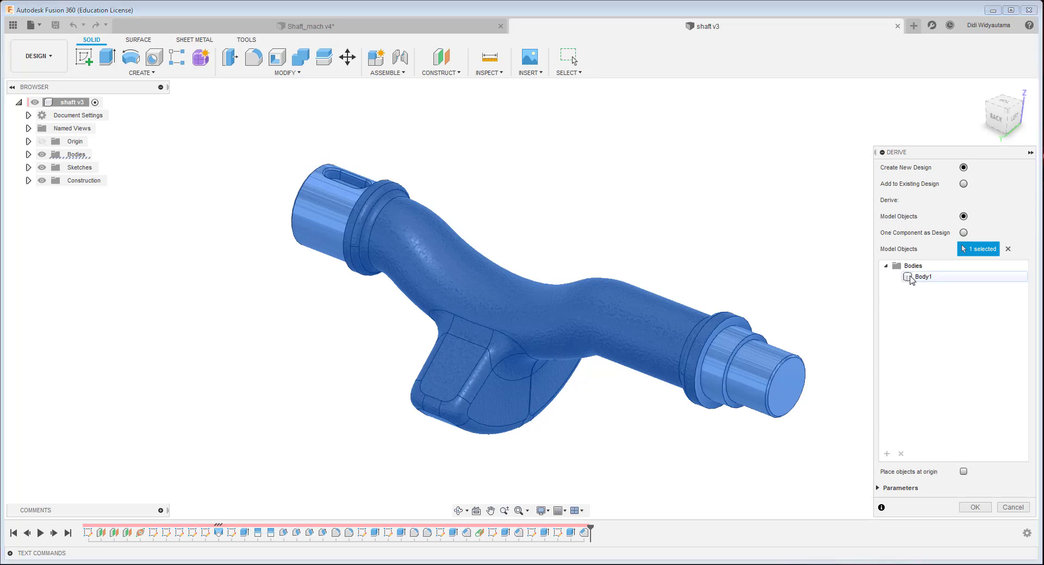
- Try the One Component as Design option on the shaft and review its bodies, sketches and construction planes
{"action": "left_click", "coordinate": [964, 233]}
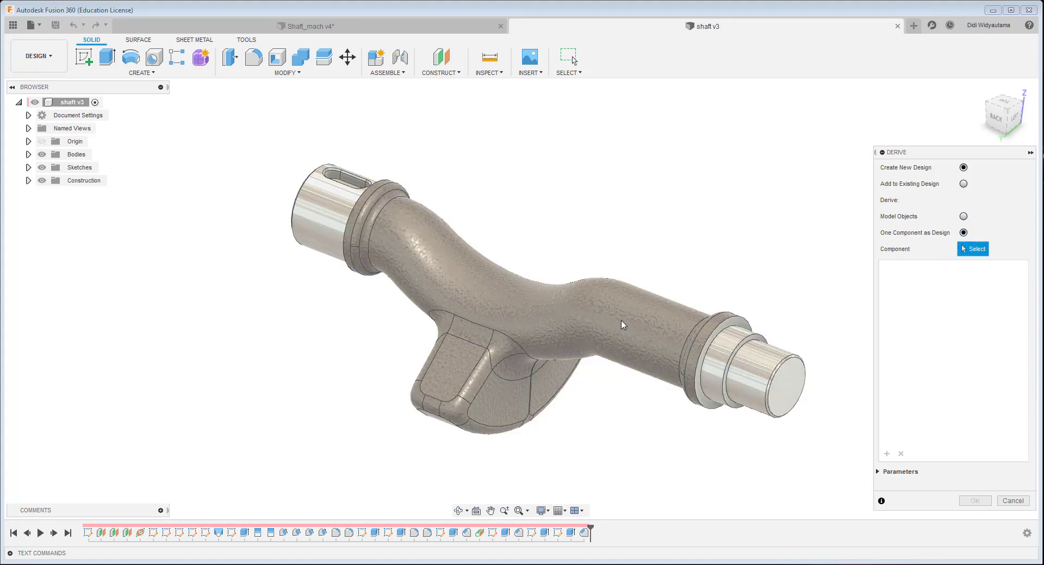
{"action": "left_click", "coordinate": [706, 281]}
{"action": "left_click", "coordinate": [885, 266]}
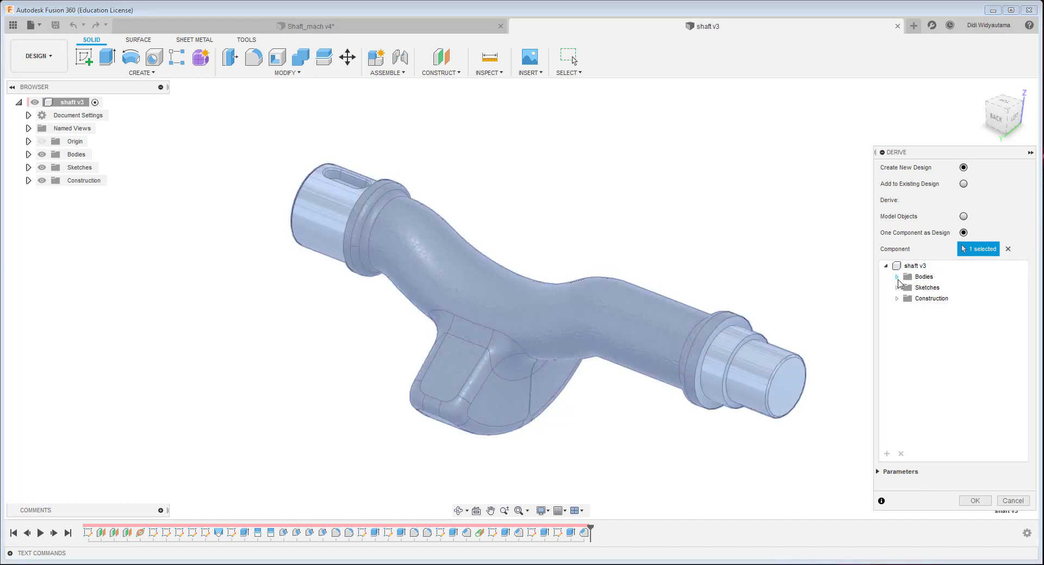
{"action": "left_click", "coordinate": [897, 277]}
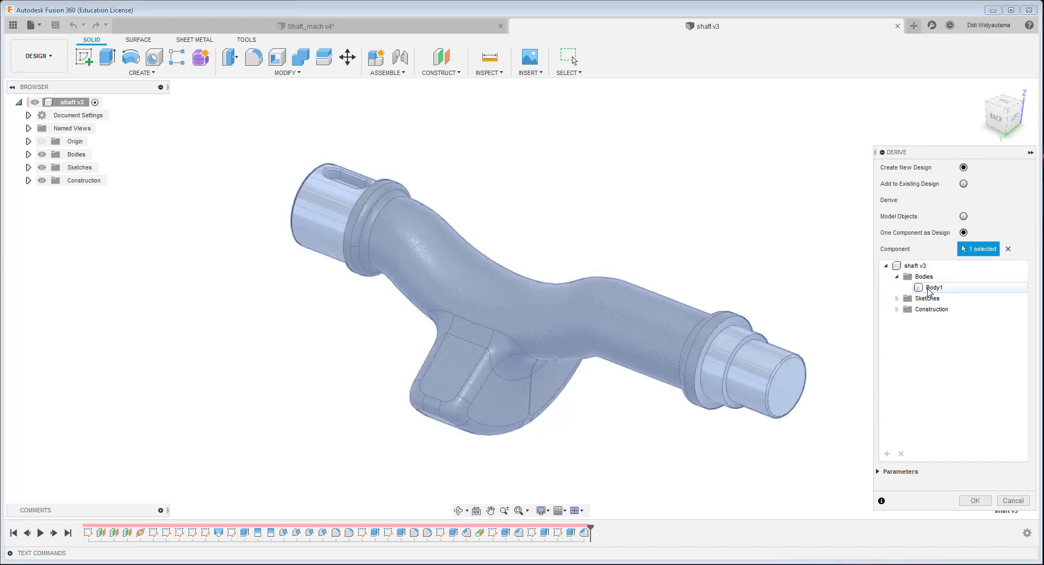
{"action": "left_click", "coordinate": [897, 299]}
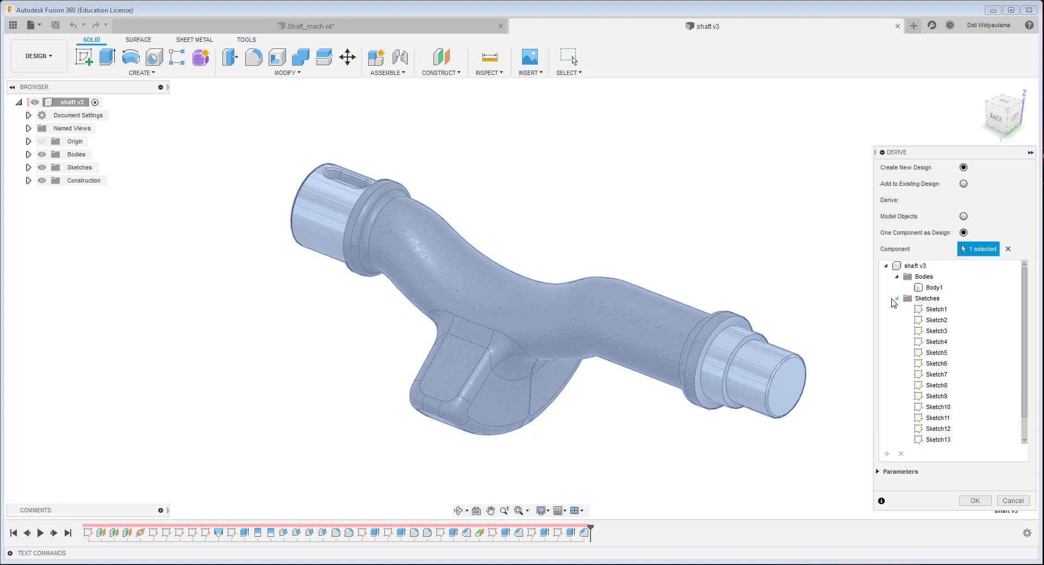
{"action": "left_click", "coordinate": [897, 299]}
{"action": "left_click", "coordinate": [897, 309]}
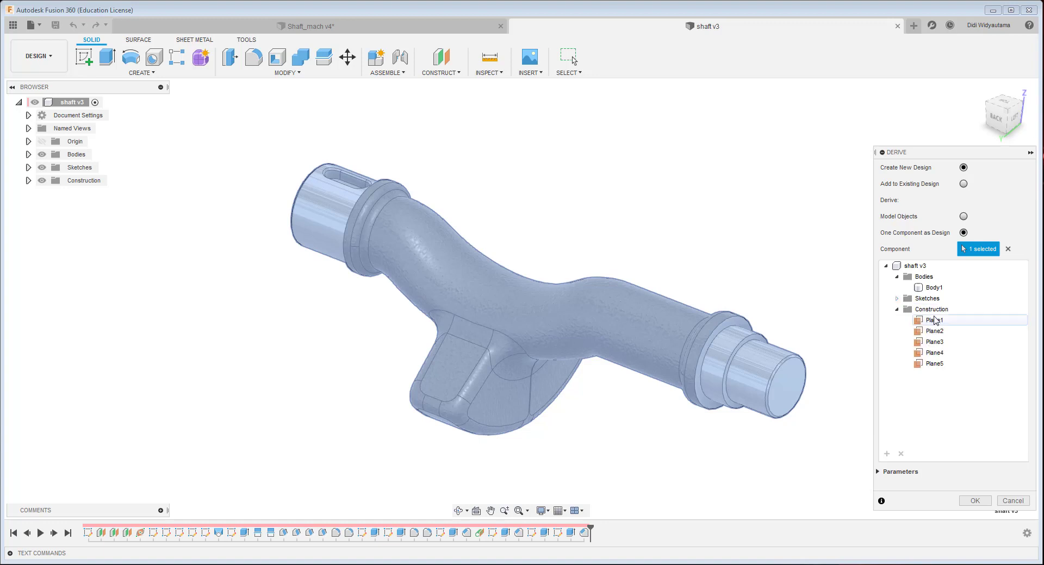
{"action": "left_click", "coordinate": [897, 309]}
{"action": "left_click", "coordinate": [897, 276]}
{"action": "left_click", "coordinate": [886, 266]}
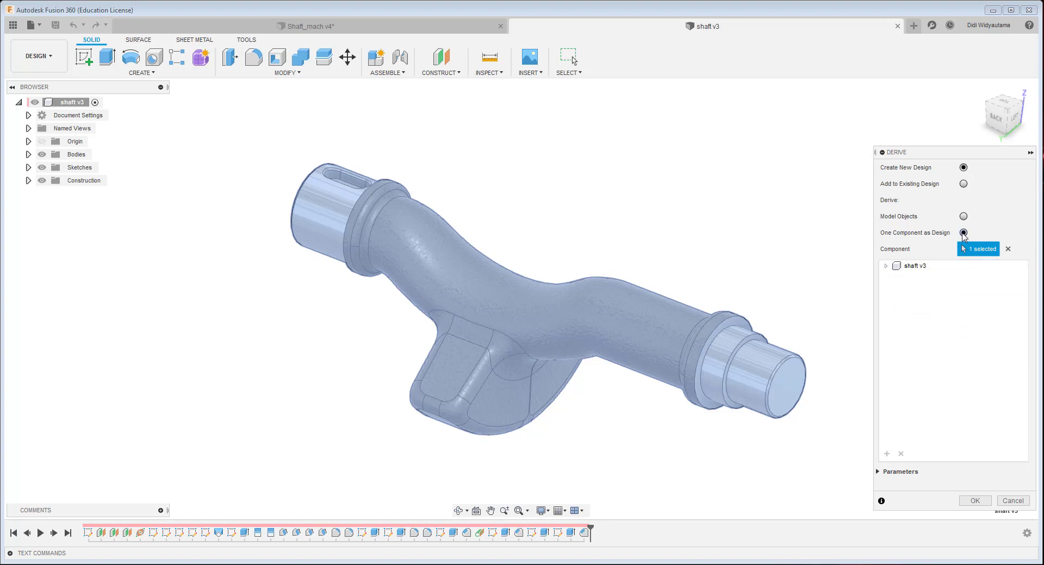
- Derive only the shaft body into a new design using the Model Objects option
{"action": "left_click", "coordinate": [964, 217]}
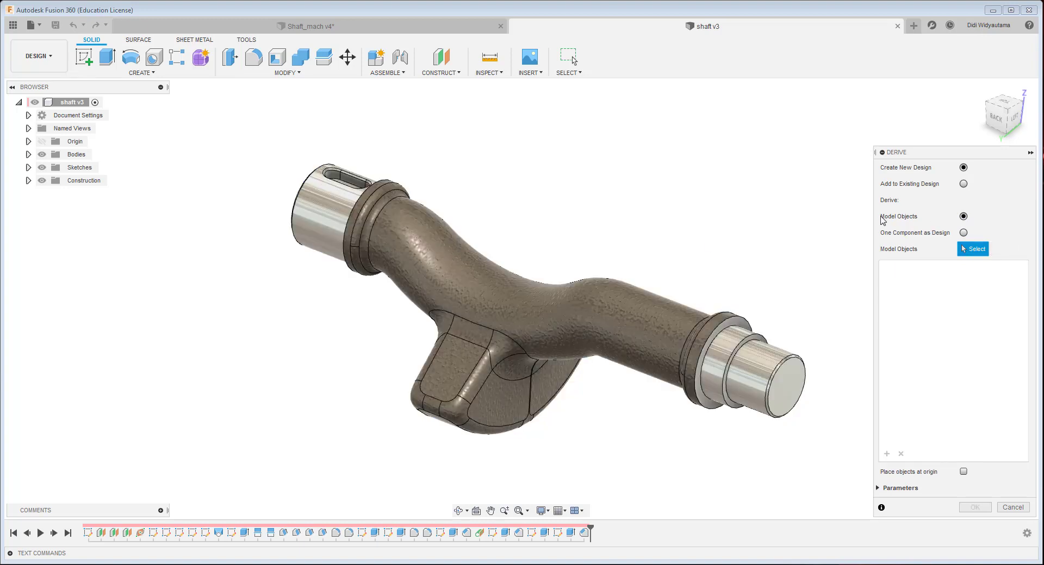
{"action": "left_click", "coordinate": [666, 322]}
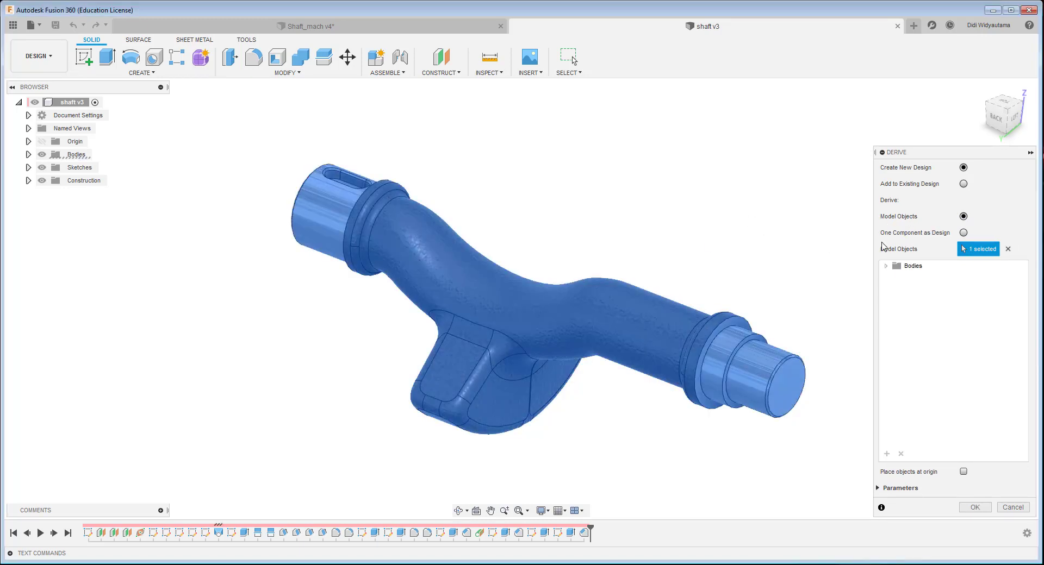
{"action": "left_click", "coordinate": [885, 266]}
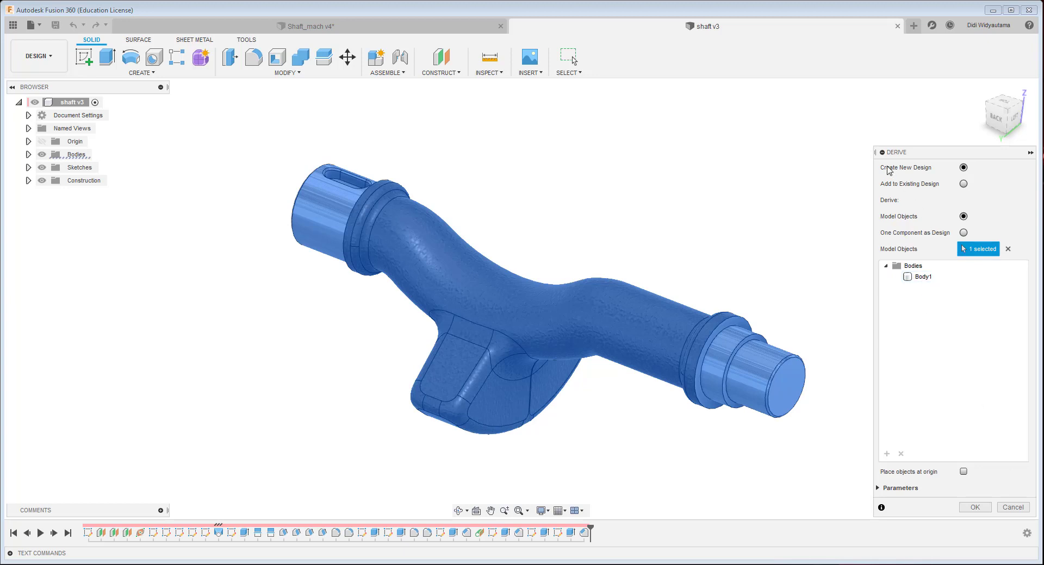
{"action": "left_click", "coordinate": [975, 508]}
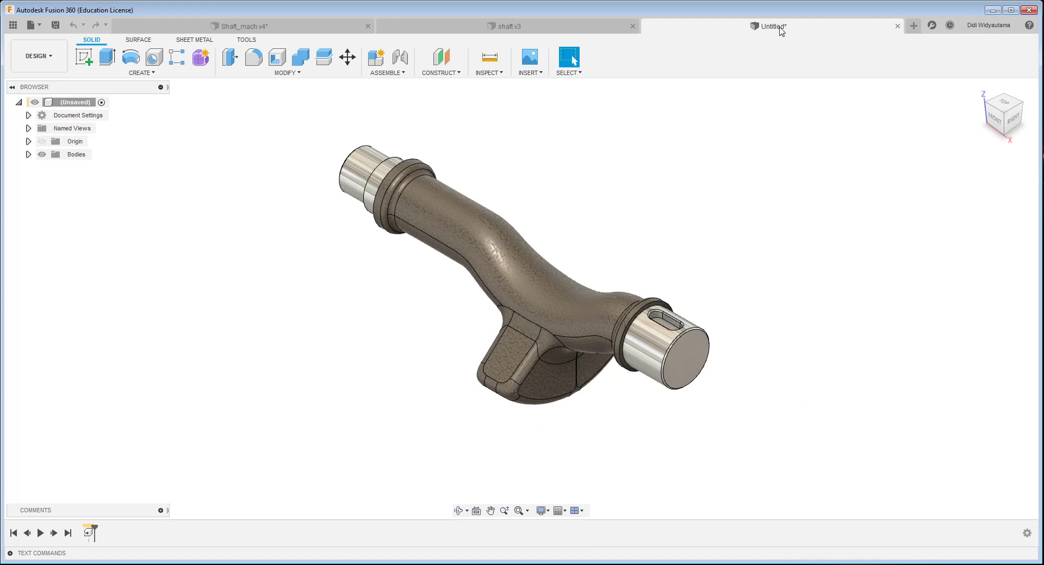
- Save the derived design as Shaft_machining in the Workshop project's master folder
{"action": "left_click", "coordinate": [56, 25]}
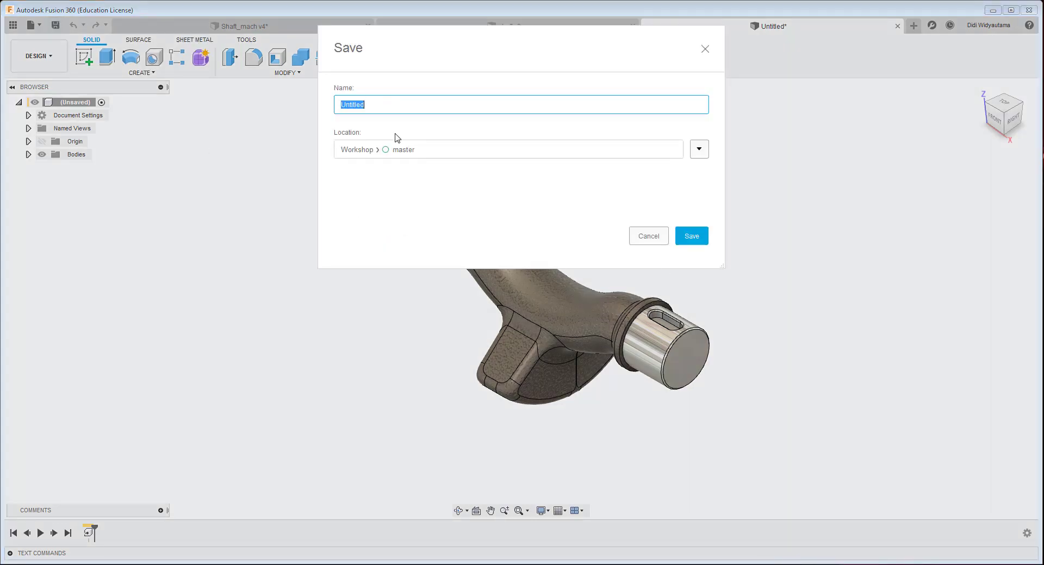
{"action": "type", "text": "Shaft_machining"}
{"action": "left_click", "coordinate": [693, 237]}
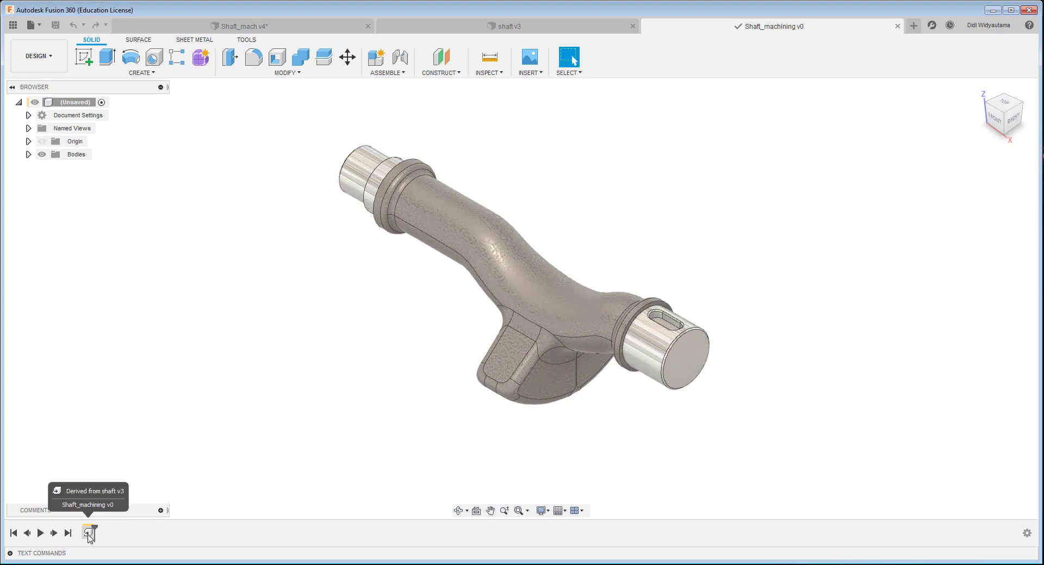
{"action": "middle_click_drag", "start_coordinate": [585, 330], "coordinate": [297, 73], "text": "shift"}
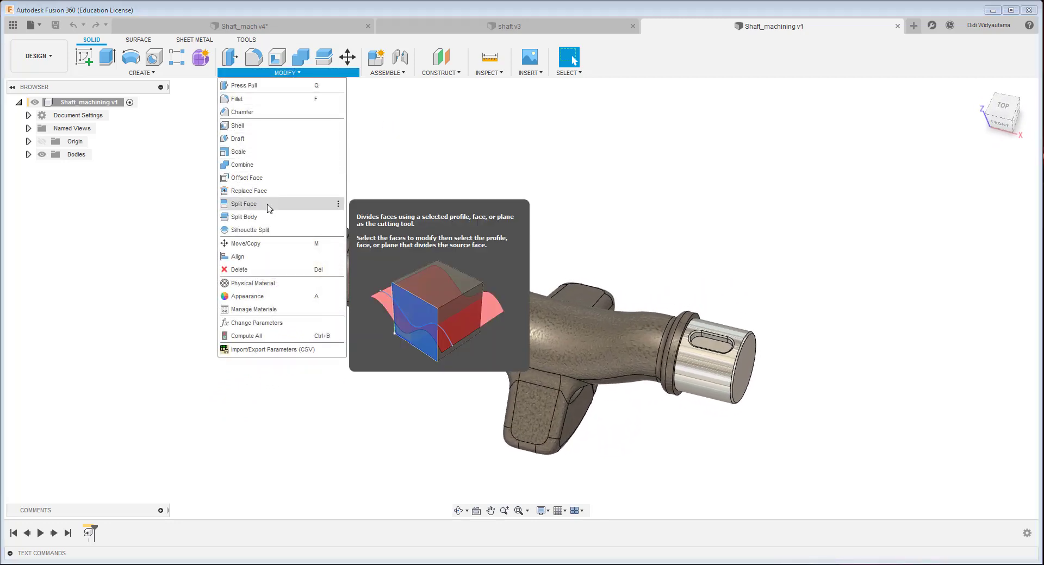
{"action": "left_click", "coordinate": [270, 221]}
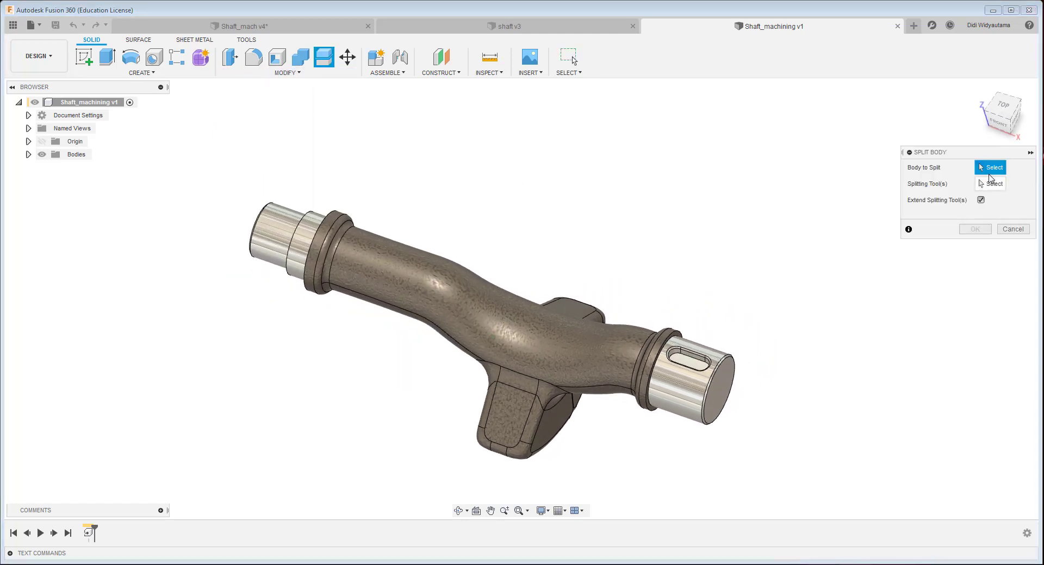
{"action": "left_click", "coordinate": [511, 328]}
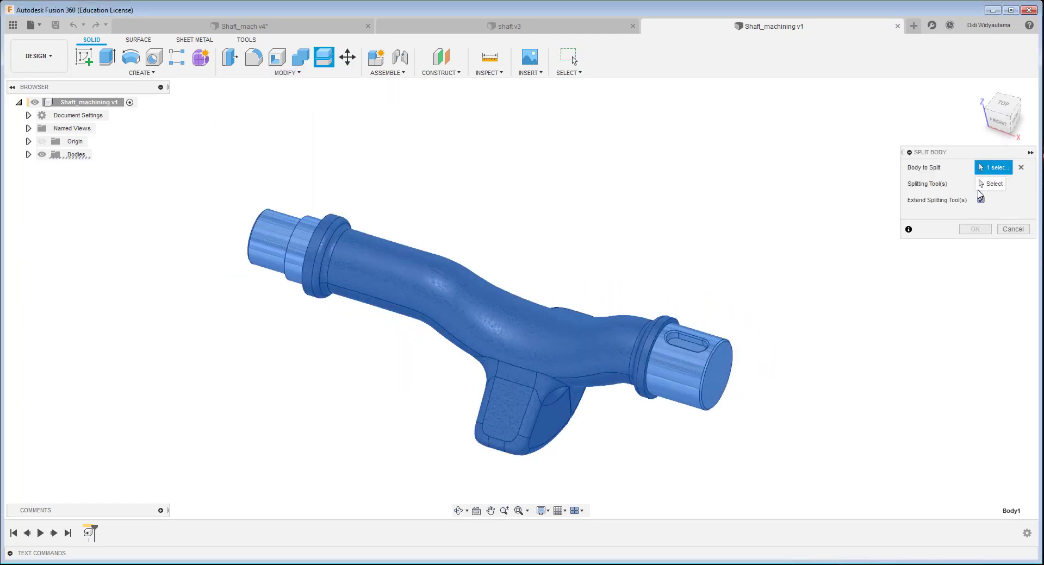
{"action": "left_click_drag", "start_coordinate": [740, 208], "coordinate": [797, 268]}
{"action": "middle_click_drag", "start_coordinate": [797, 268], "coordinate": [800, 240], "text": "shift"}
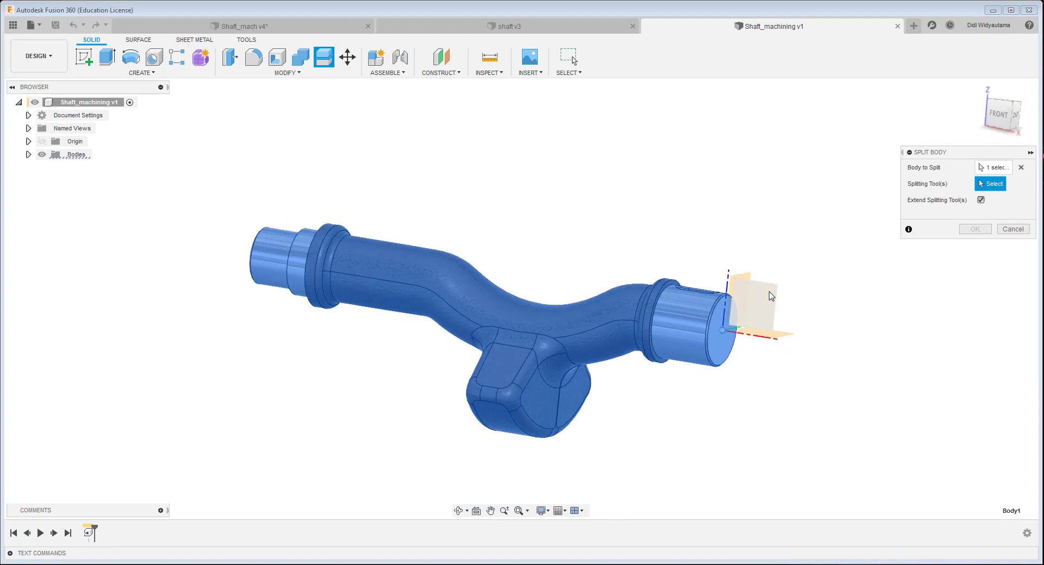
{"action": "left_click", "coordinate": [772, 296]}
{"action": "middle_click_drag", "start_coordinate": [914, 293], "coordinate": [880, 289], "text": "shift"}
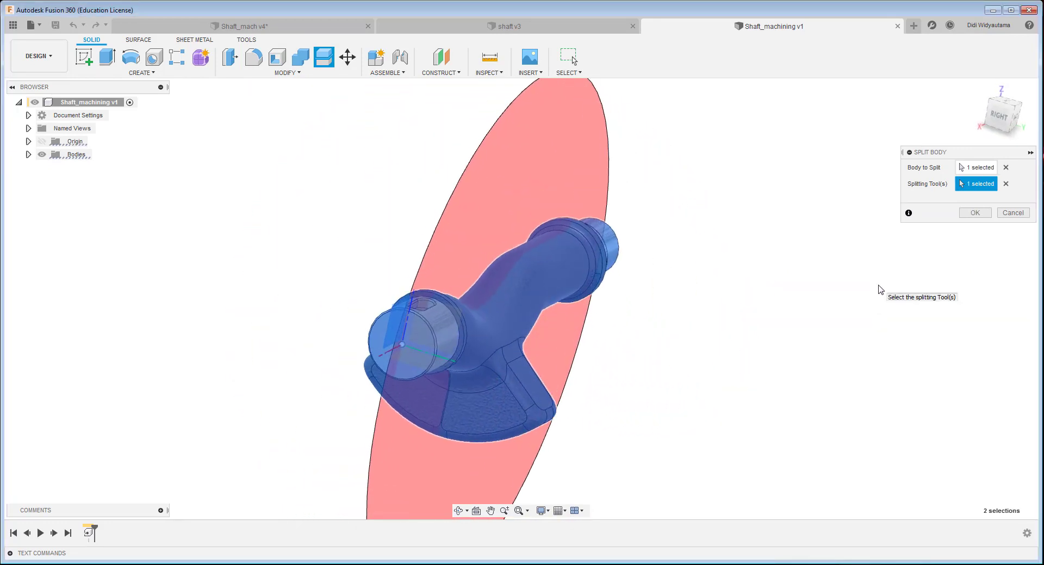
{"action": "left_click", "coordinate": [1013, 212]}
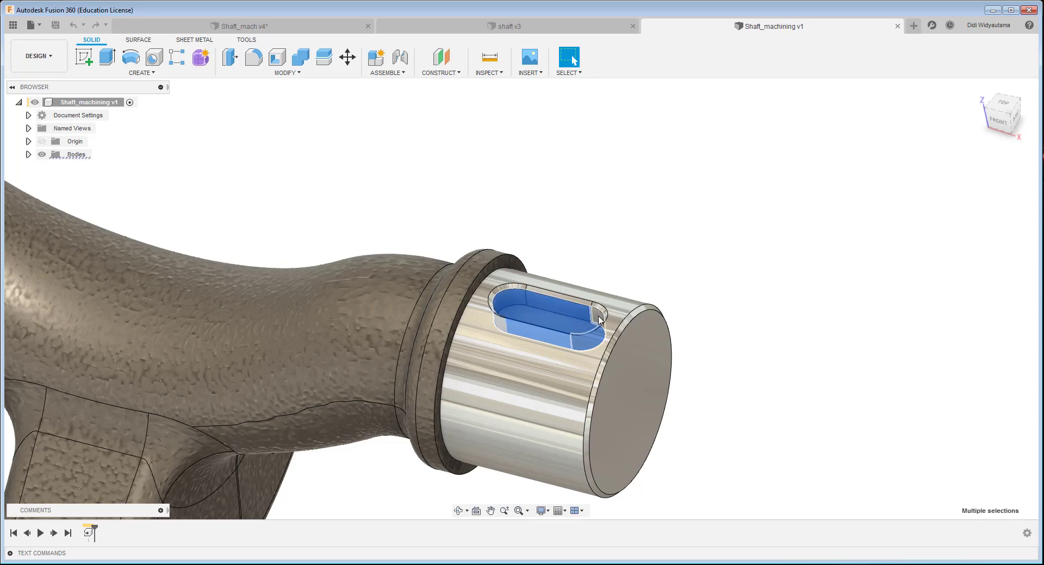
- Delete the keyway pocket faces and their chamfered rim from the shaft end
{"action": "scroll", "coordinate": [551, 297], "scroll_direction": "up", "scroll_amount": 2}
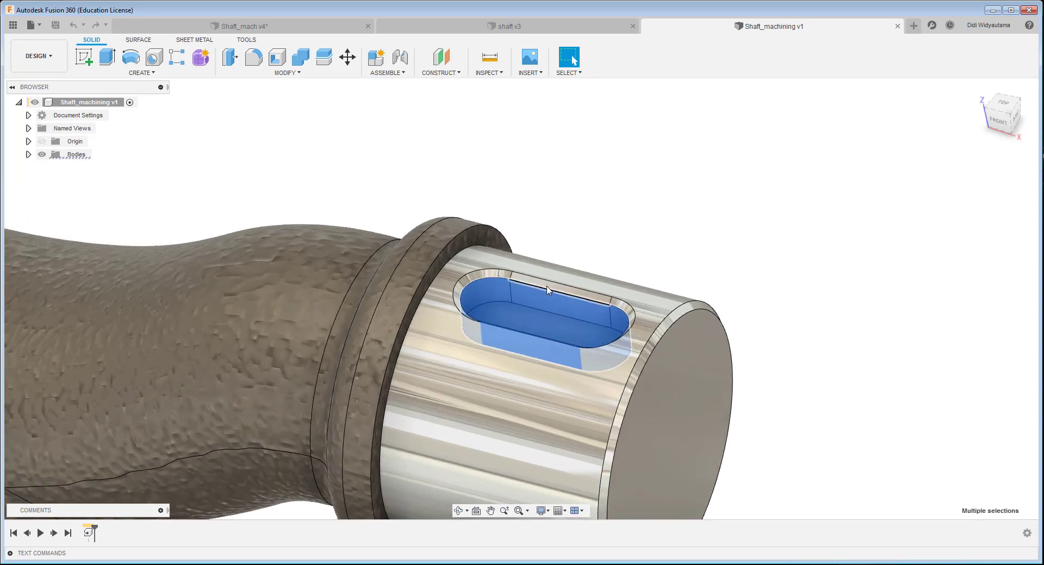
{"action": "scroll", "coordinate": [501, 277], "scroll_direction": "up", "scroll_amount": 3}
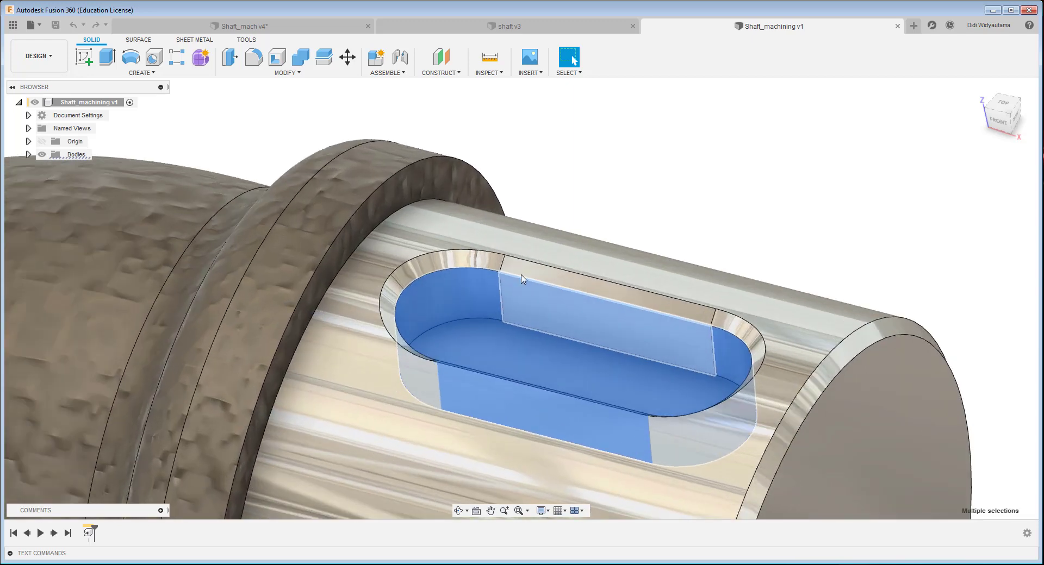
{"action": "left_click", "coordinate": [478, 266]}
{"action": "scroll", "coordinate": [659, 317], "scroll_direction": "down", "scroll_amount": 3}
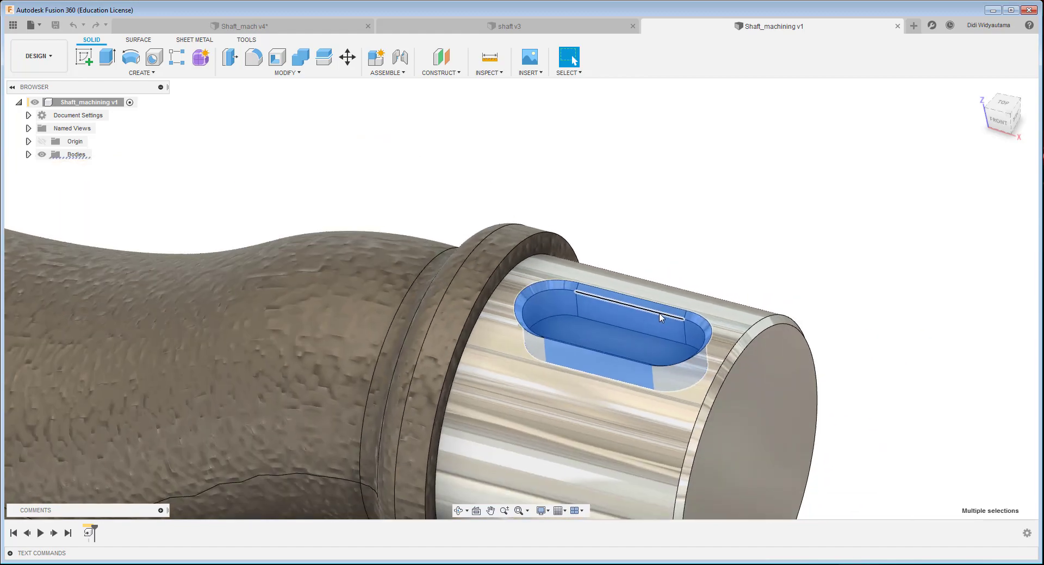
{"action": "middle_click_drag", "start_coordinate": [662, 317], "coordinate": [495, 368], "text": "shift"}
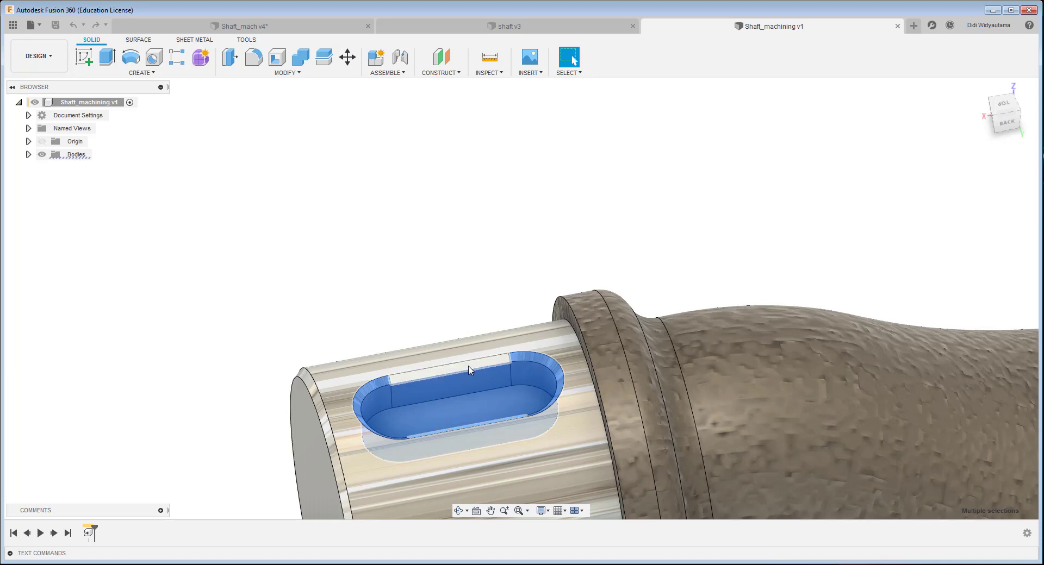
{"action": "key", "text": "Delete"}
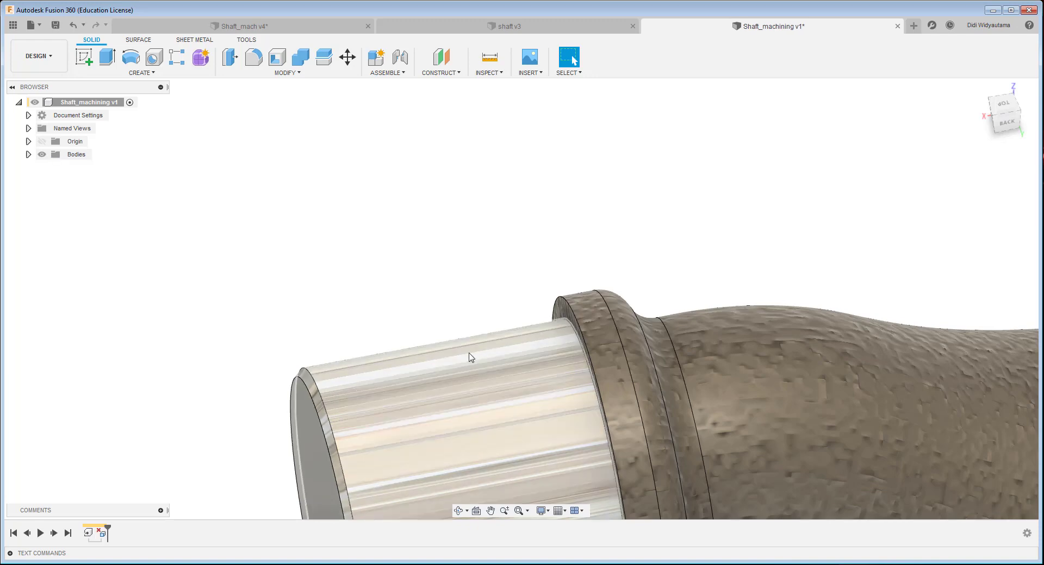
- Delete the chamfer around the edge of the same shaft end
{"action": "mouse_move", "coordinate": [337, 321]}
{"action": "middle_mouse_down", "text": "shift"}
{"action": "mouse_move", "coordinate": [426, 214]}
{"action": "mouse_move", "coordinate": [342, 313]}
{"action": "middle_mouse_up", "text": "shift"}
{"action": "scroll", "coordinate": [341, 312], "scroll_direction": "up", "scroll_amount": 3}
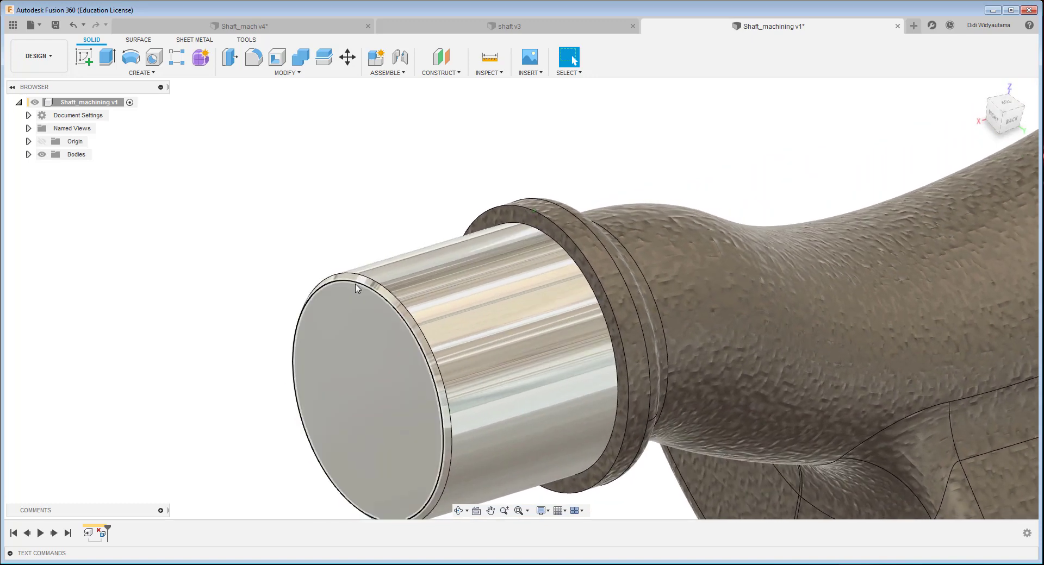
{"action": "left_click", "coordinate": [364, 280]}
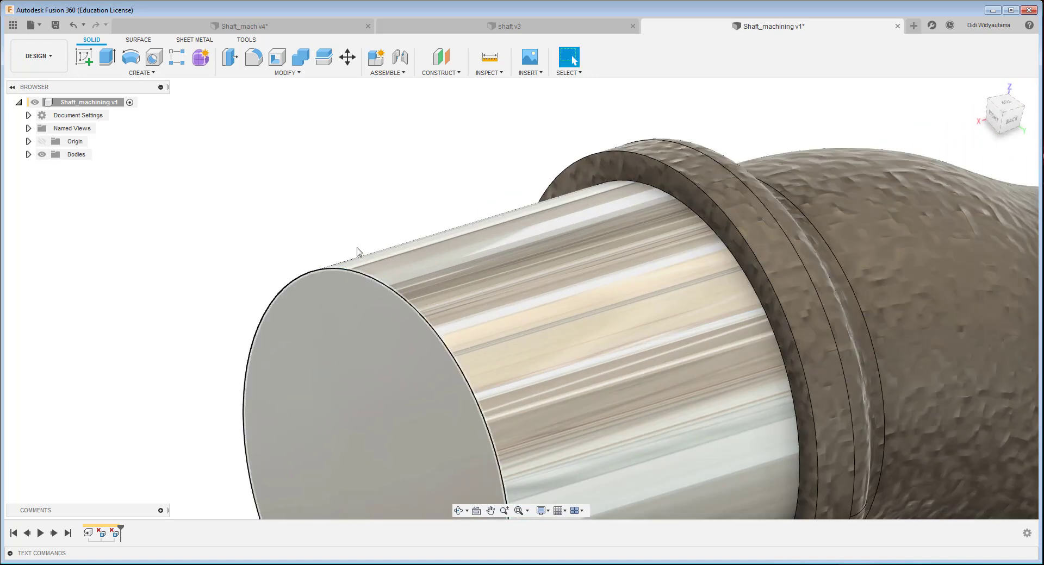
{"action": "scroll", "coordinate": [336, 154], "scroll_direction": "down", "scroll_amount": 2}
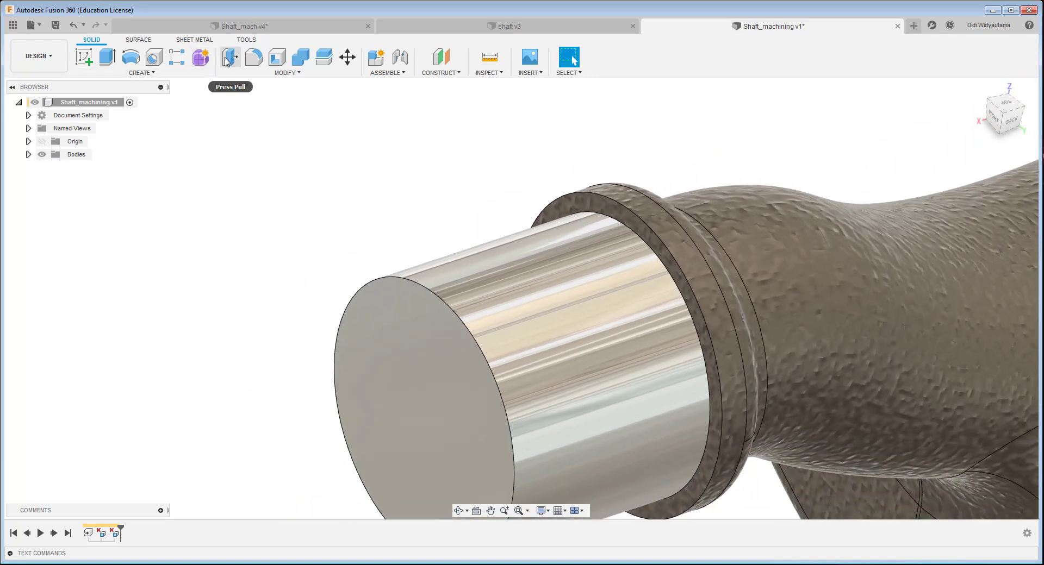
- Offset the collar's annular face outward until it is flush with the shaft's end face
{"action": "left_click", "coordinate": [231, 57]}
{"action": "left_click", "coordinate": [597, 205]}
{"action": "left_click_drag", "start_coordinate": [590, 203], "coordinate": [394, 266]}
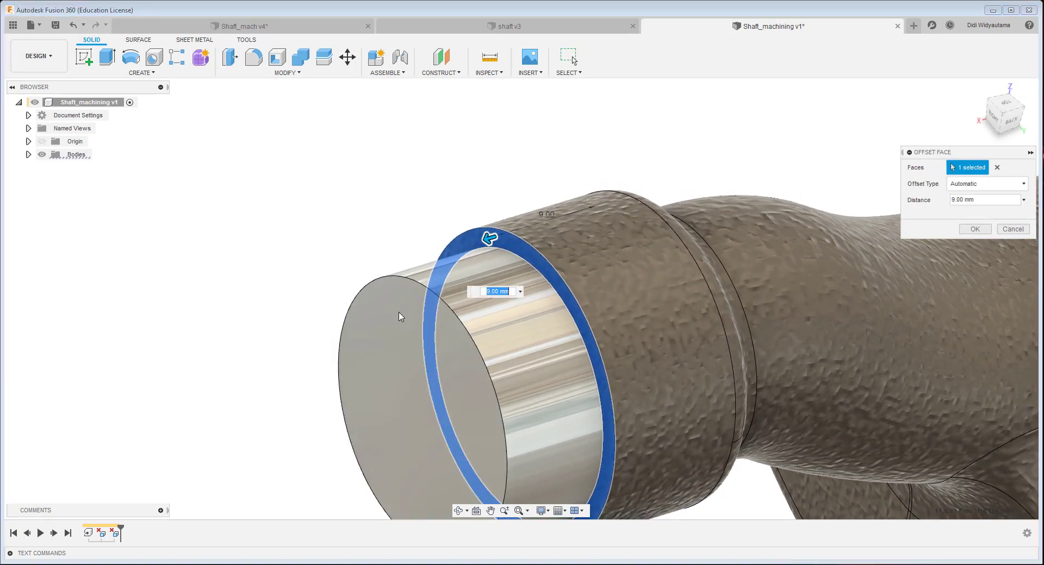
{"action": "left_click", "coordinate": [975, 230]}
{"action": "scroll", "coordinate": [517, 188], "scroll_direction": "down", "scroll_amount": 10}
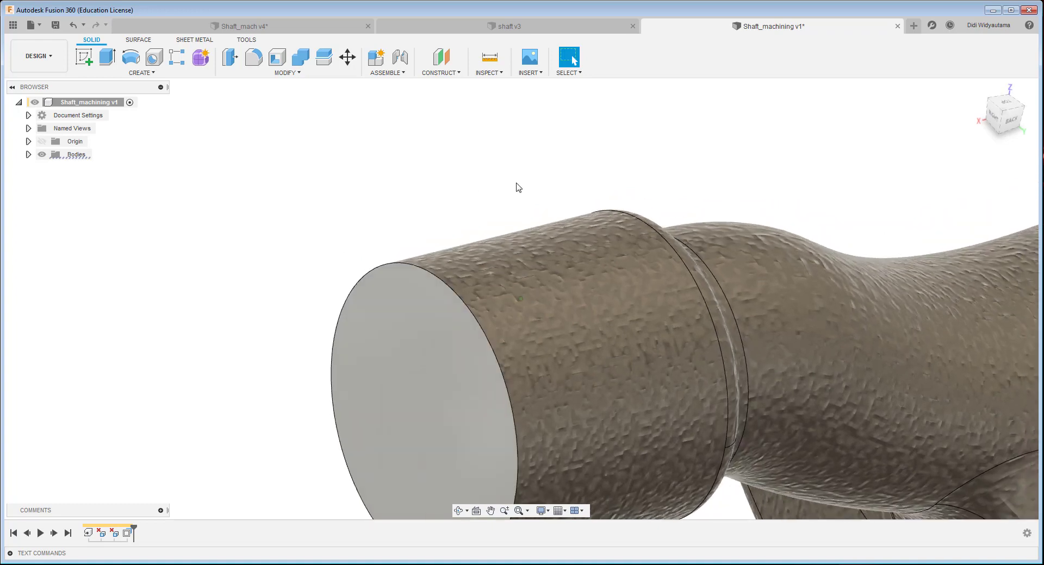
- Delete the chamfer around the end face at the opposite, stepped end of the shaft
{"action": "middle_click_drag", "start_coordinate": [889, 260], "coordinate": [732, 358], "text": "shift"}
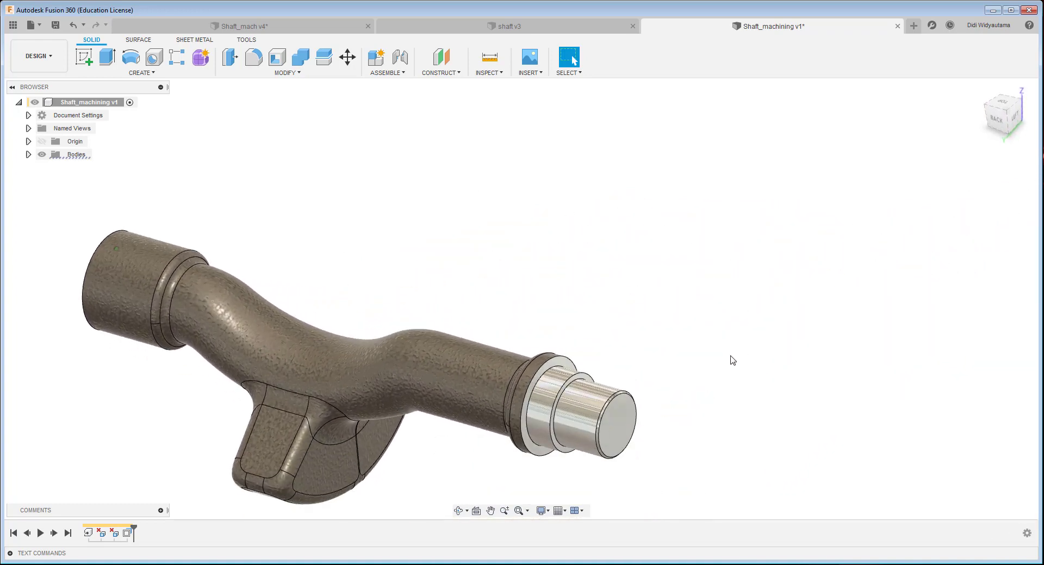
{"action": "scroll", "coordinate": [711, 358], "scroll_direction": "up", "scroll_amount": 5}
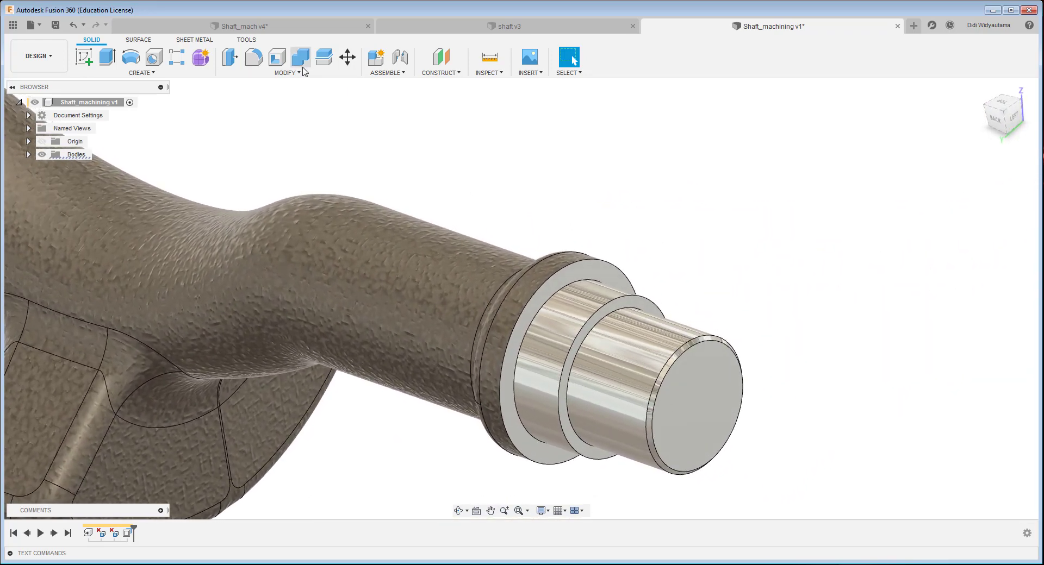
{"action": "left_click", "coordinate": [231, 58]}
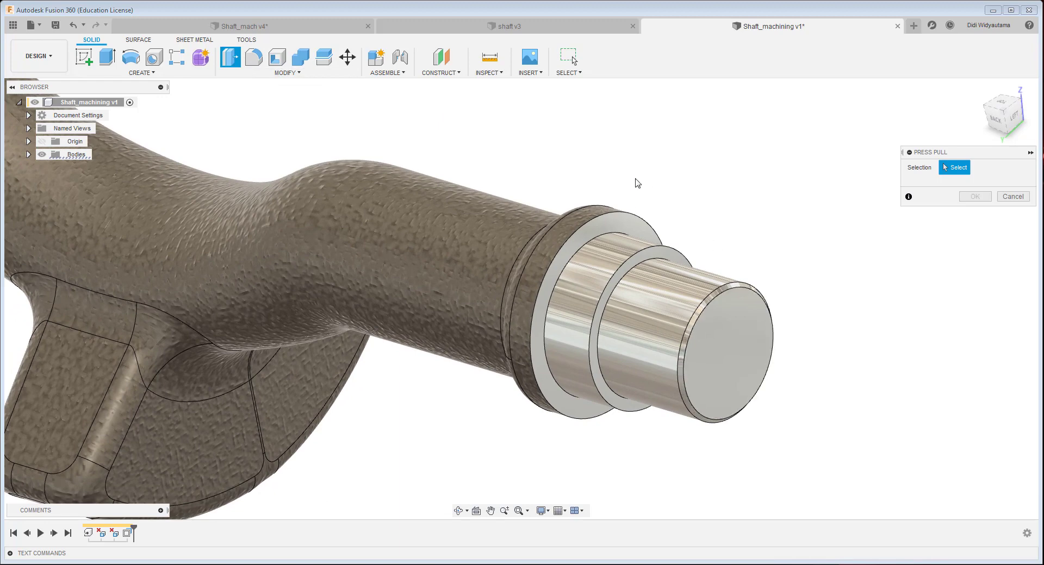
{"action": "key", "text": "Escape"}
{"action": "scroll", "coordinate": [728, 286], "scroll_direction": "up", "scroll_amount": 4}
{"action": "scroll", "coordinate": [756, 278], "scroll_direction": "up", "scroll_amount": 3}
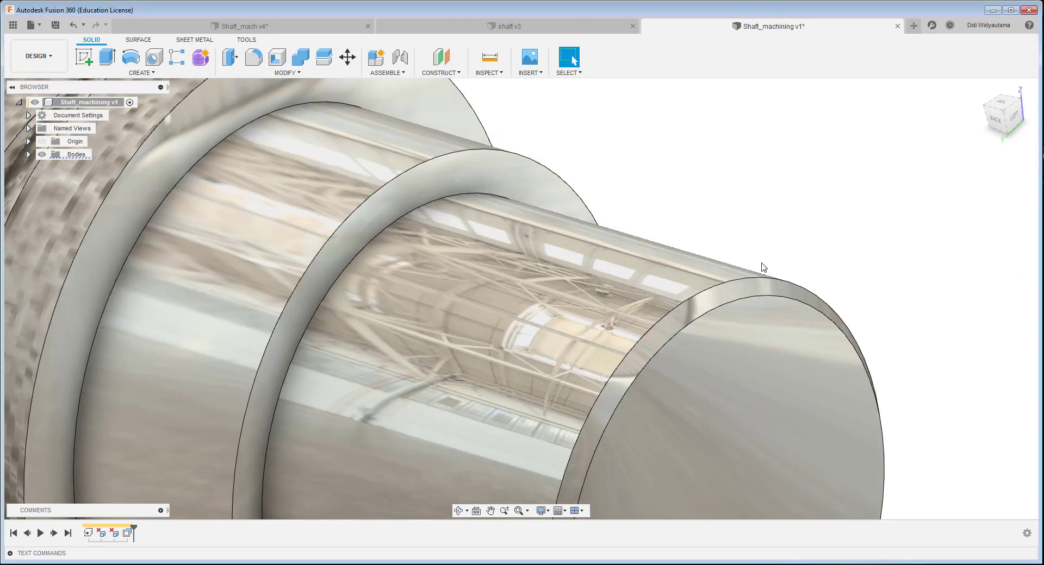
{"action": "scroll", "coordinate": [729, 264], "scroll_direction": "down", "scroll_amount": 5}
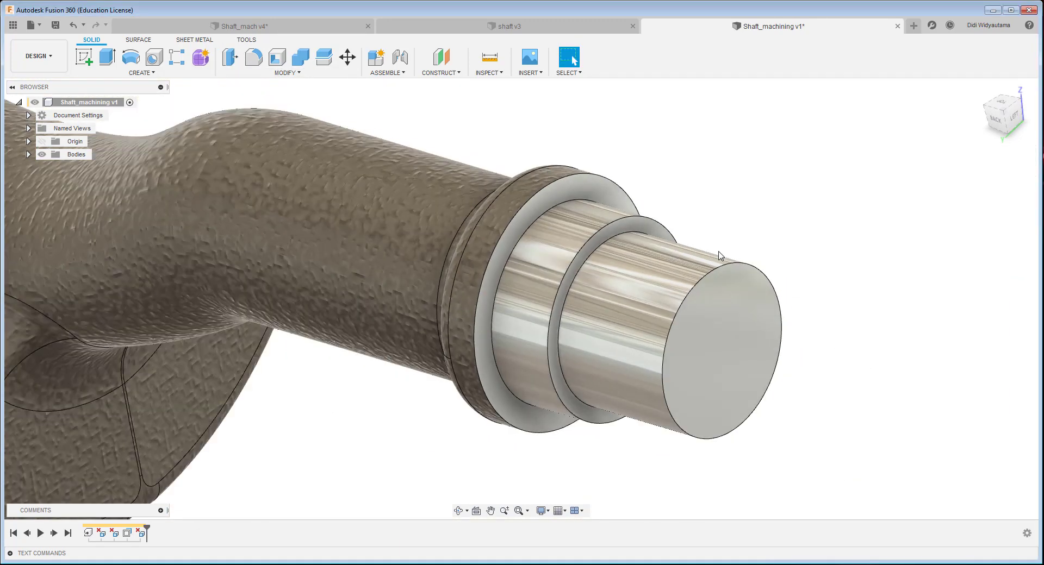
- Offset the smaller step's annular face outward until it is flush with the stepped end's end face
{"action": "left_click", "coordinate": [233, 64]}
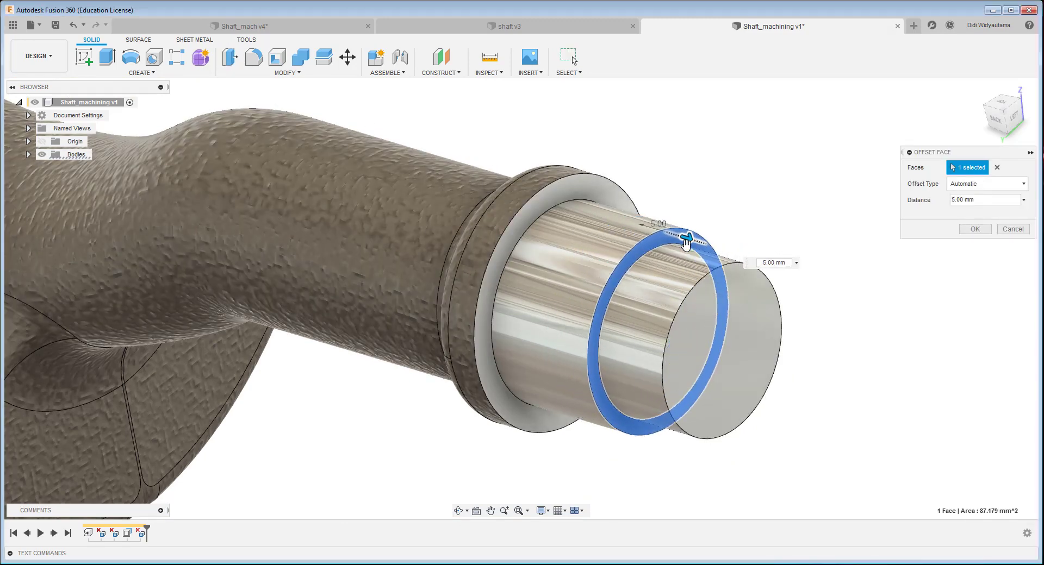
{"action": "left_click_drag", "start_coordinate": [754, 306], "coordinate": [931, 294]}
{"action": "left_click", "coordinate": [973, 229]}
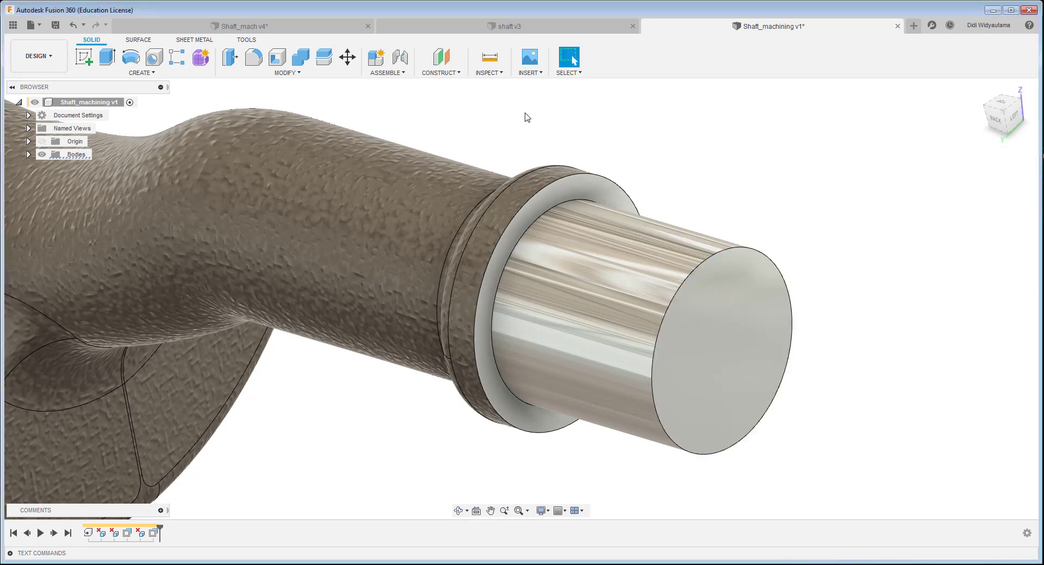
- Offset the remaining collar face 20 mm outward to the shaft's end face
{"action": "left_click", "coordinate": [230, 57]}
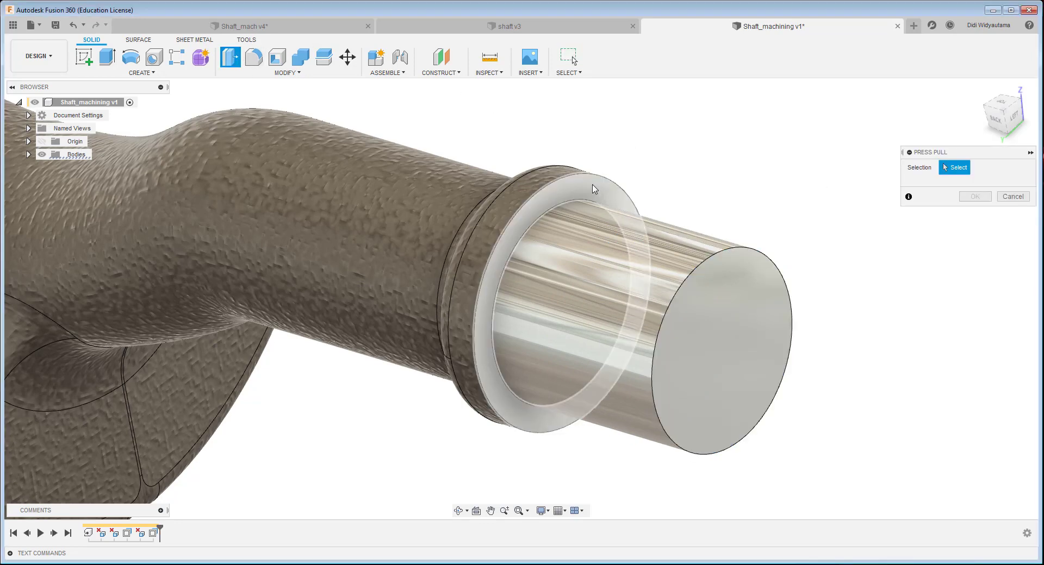
{"action": "left_click", "coordinate": [596, 188]}
{"action": "left_click_drag", "start_coordinate": [601, 186], "coordinate": [727, 251]}
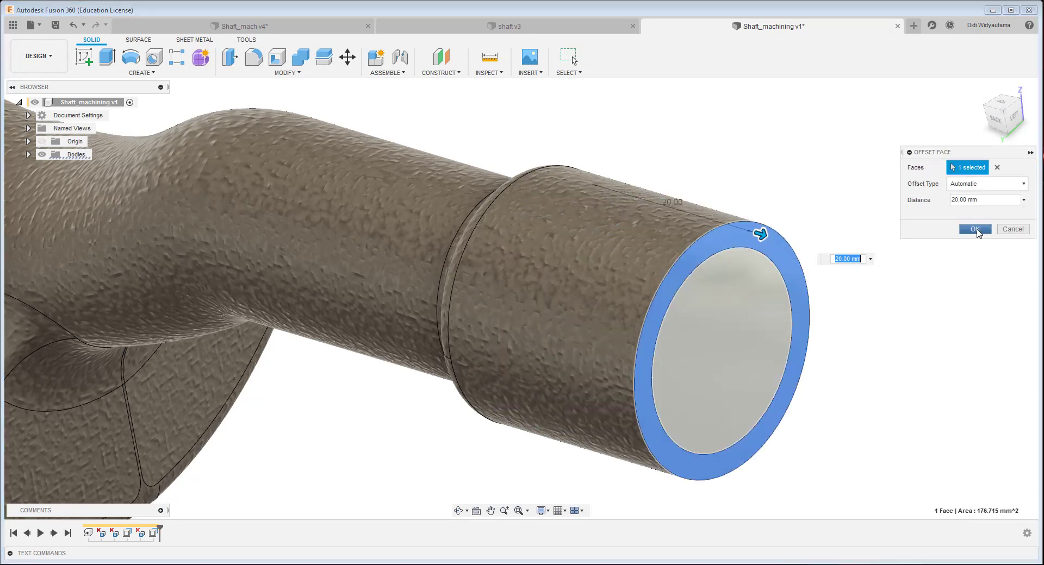
{"action": "left_click", "coordinate": [971, 229]}
- Split the shaft body lengthwise into two halves with the XZ origin plane as the splitting tool
{"action": "scroll", "coordinate": [567, 243], "scroll_direction": "down", "scroll_amount": 5}
{"action": "middle_click_drag", "start_coordinate": [567, 243], "coordinate": [315, 83], "text": "shift"}
{"action": "left_click", "coordinate": [288, 72]}
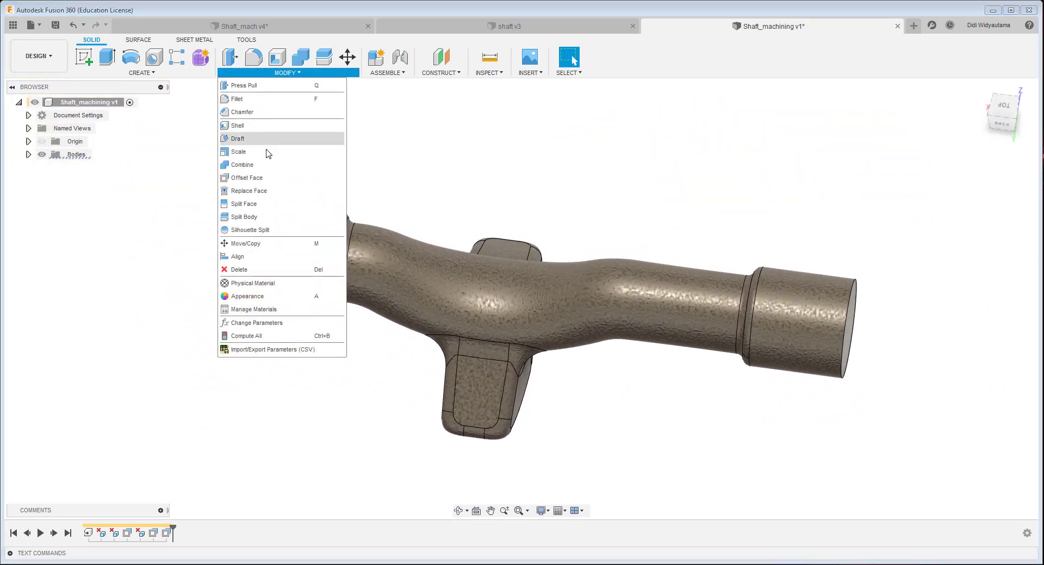
{"action": "left_click", "coordinate": [255, 216]}
{"action": "left_click", "coordinate": [560, 303]}
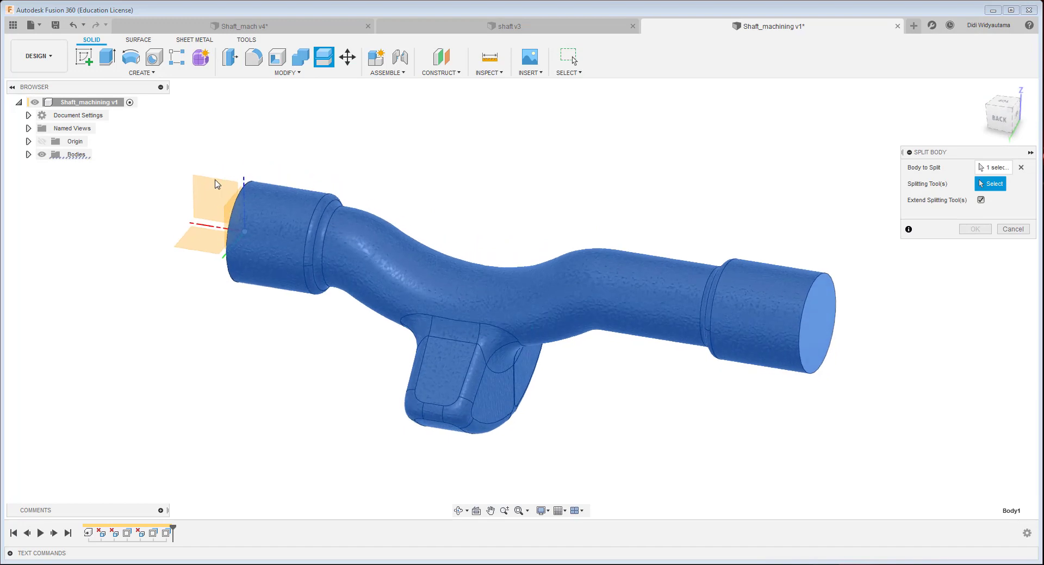
{"action": "left_click", "coordinate": [221, 190]}
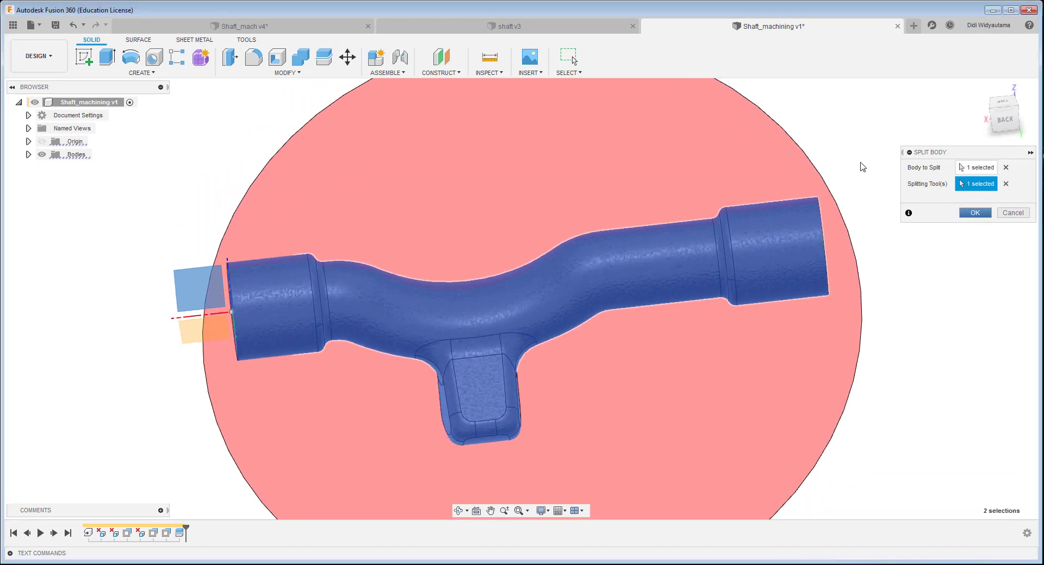
{"action": "middle_click_drag", "start_coordinate": [863, 167], "coordinate": [38, 179], "text": "shift"}
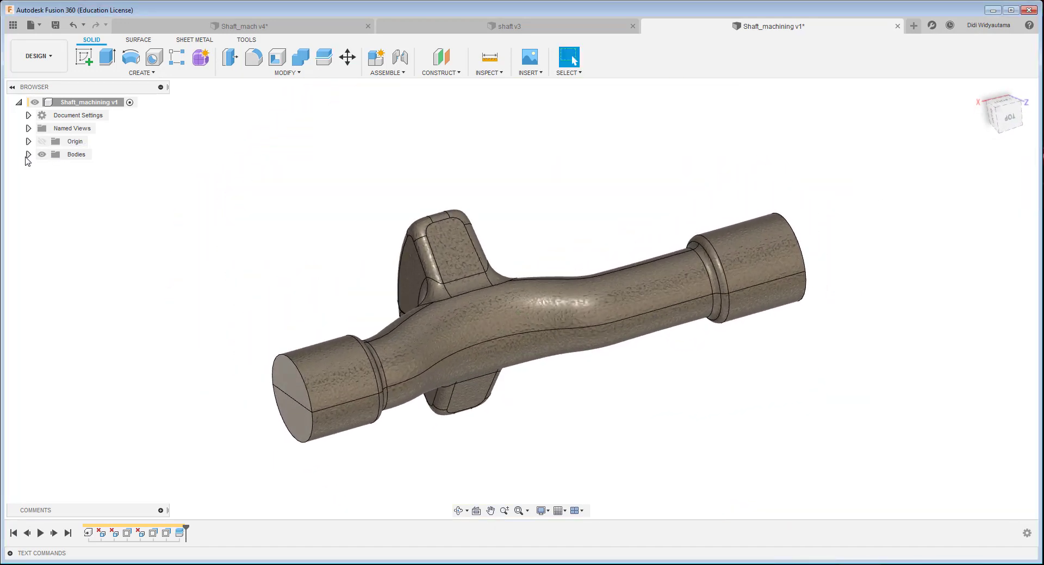
- Identify the two split halves in the bodies list and hide Body1
{"action": "left_click", "coordinate": [29, 155]}
{"action": "left_click", "coordinate": [99, 168]}
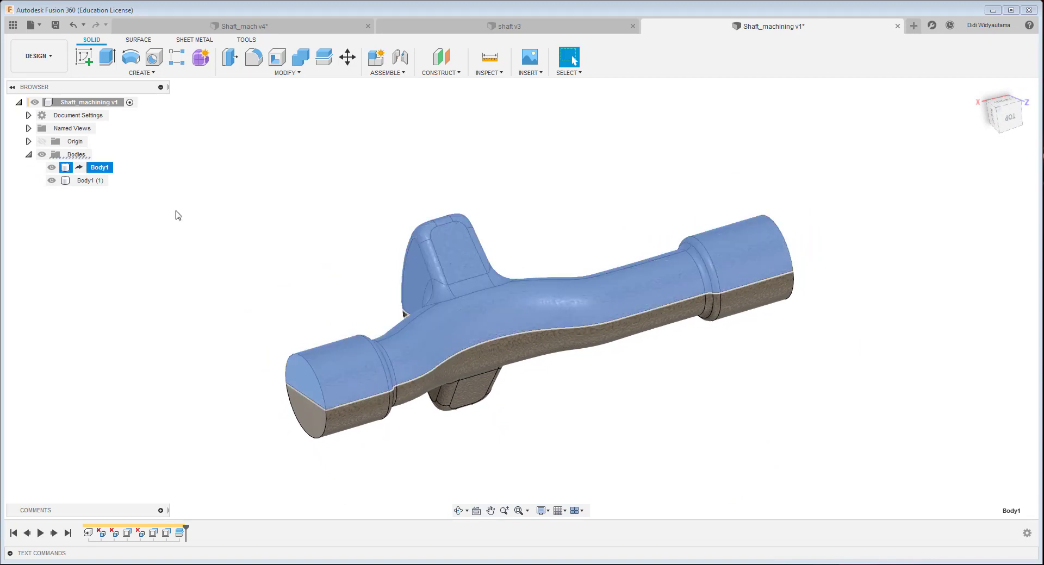
{"action": "left_click", "coordinate": [87, 180]}
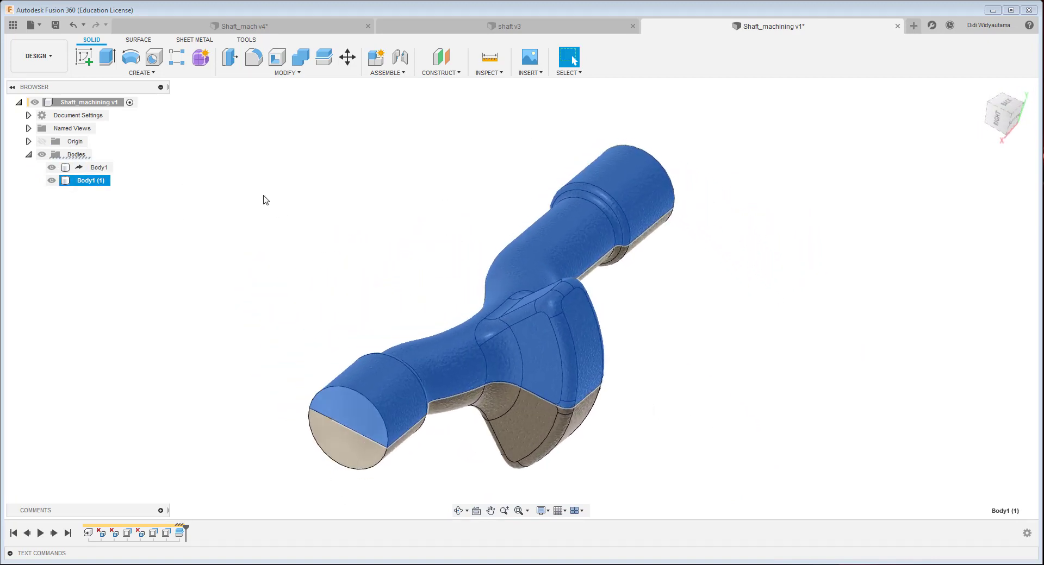
{"action": "left_click", "coordinate": [262, 196]}
{"action": "left_click", "coordinate": [51, 168]}
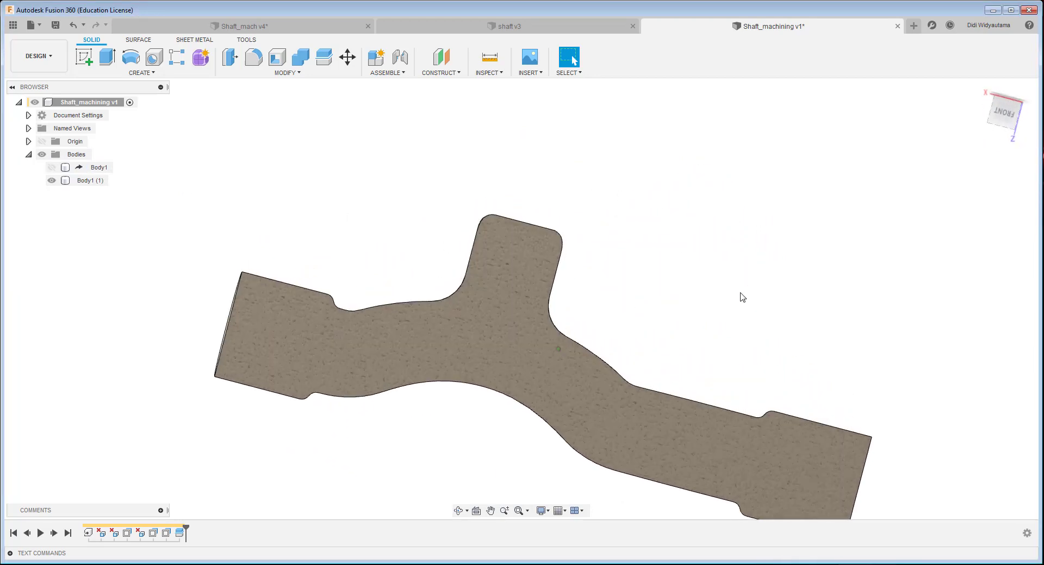
- Rename the visible half, Body1 (1), as Shaft and inspect its flat cut face
{"action": "double_click", "coordinate": [99, 181]}
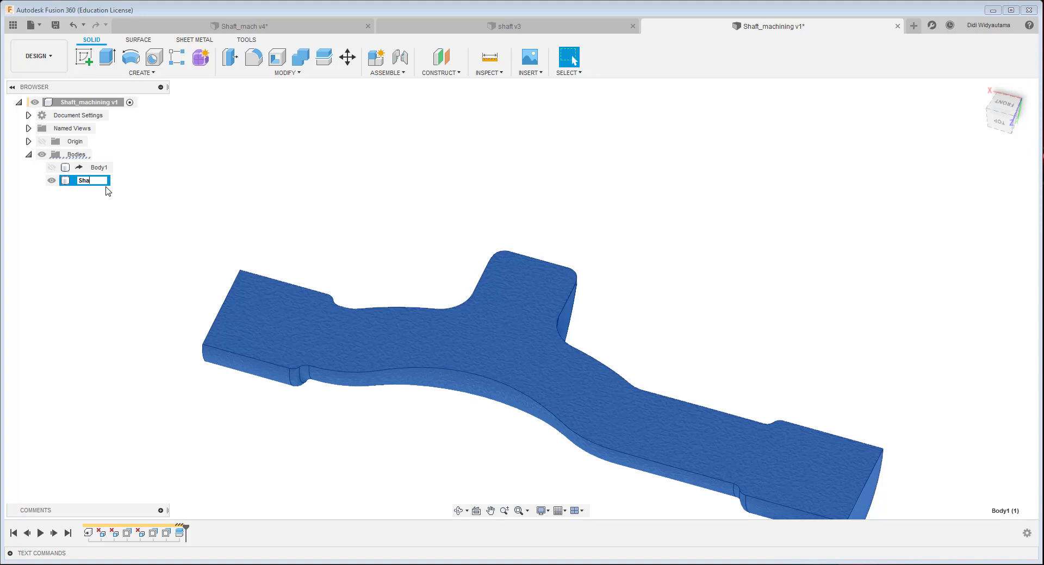
{"action": "left_click", "coordinate": [350, 214]}
{"action": "middle_click_drag", "start_coordinate": [471, 226], "coordinate": [554, 269], "text": "shift"}
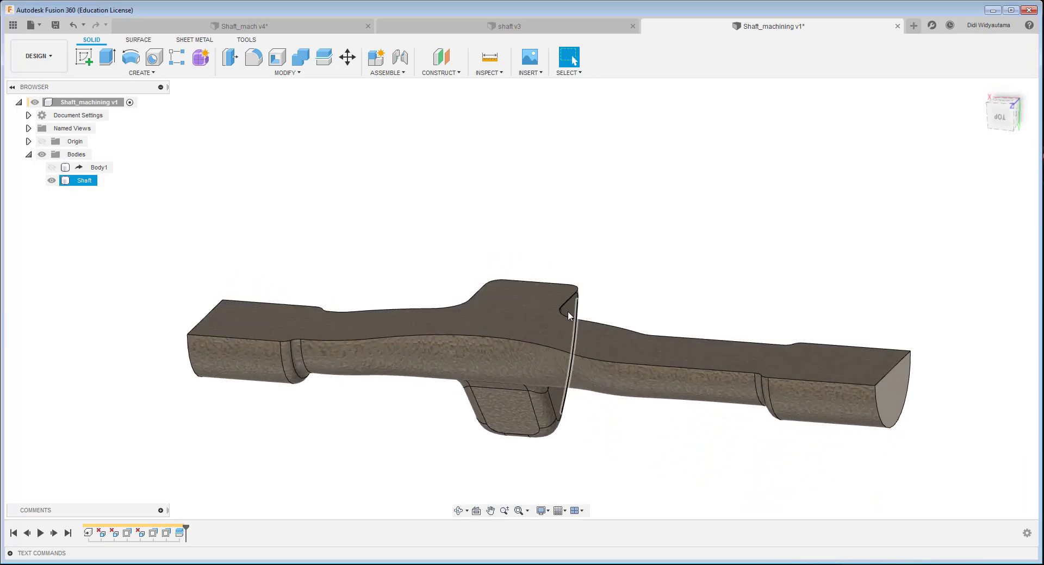
{"action": "middle_click_drag", "start_coordinate": [568, 312], "coordinate": [515, 315], "text": "shift"}
{"action": "scroll", "coordinate": [512, 314], "scroll_direction": "up", "scroll_amount": 3}
{"action": "scroll", "coordinate": [503, 340], "scroll_direction": "down", "scroll_amount": 3}
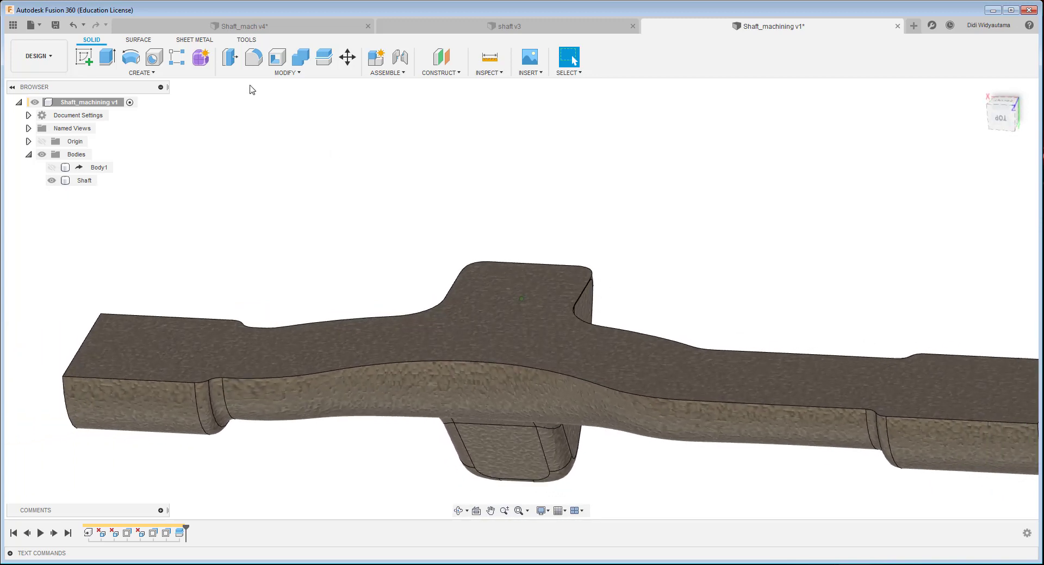
- Extrude the shaft half's flat cut face 3 mm outward, joining the added material to the body
{"action": "left_click", "coordinate": [108, 60]}
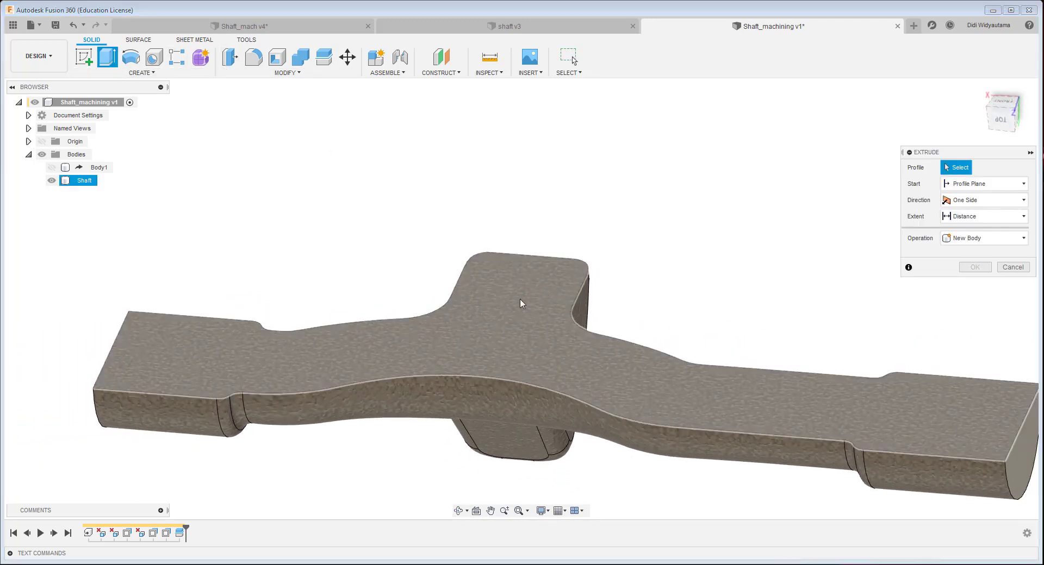
{"action": "left_click", "coordinate": [538, 307]}
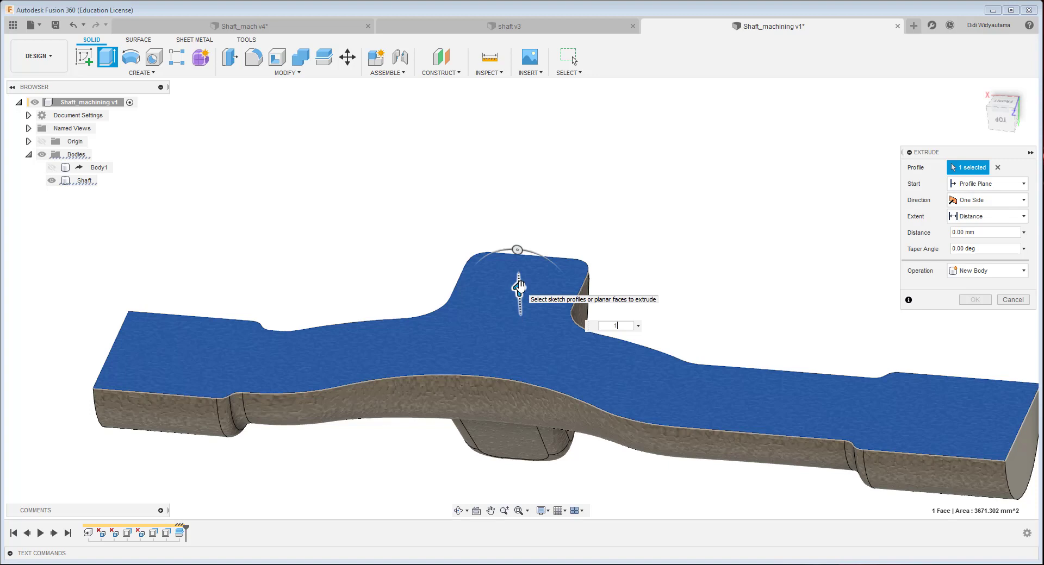
{"action": "type", "text": "1"}
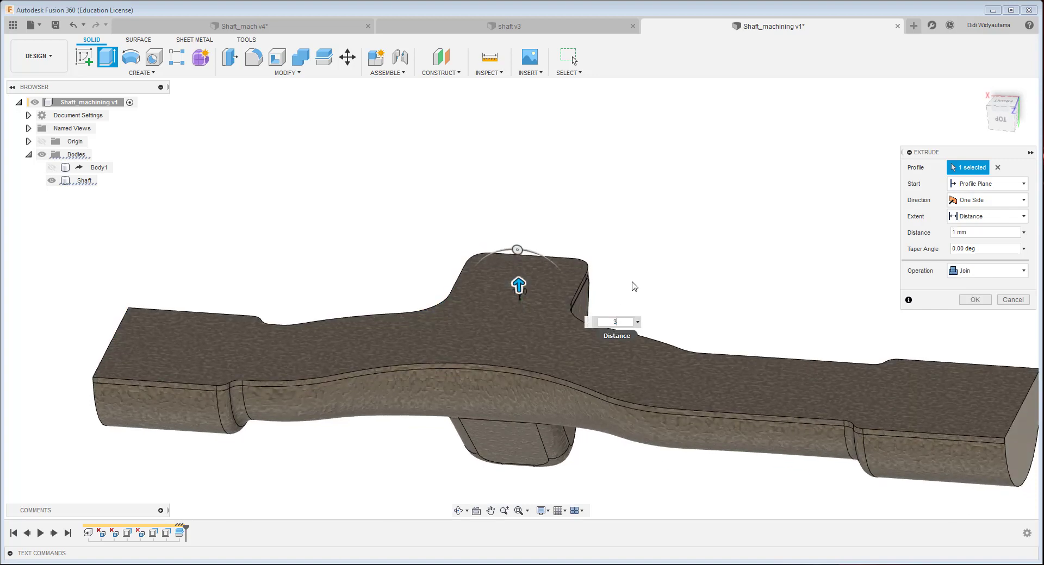
{"action": "middle_click_drag", "start_coordinate": [635, 287], "coordinate": [674, 234], "text": "shift"}
{"action": "left_click_drag", "start_coordinate": [1013, 121], "coordinate": [1003, 127]}
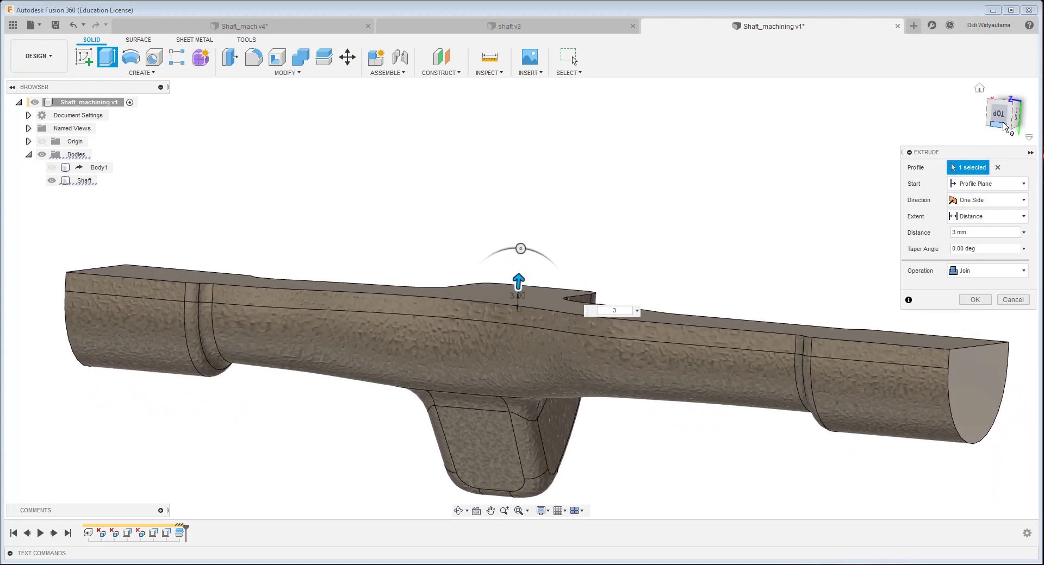
{"action": "left_click", "coordinate": [1003, 126]}
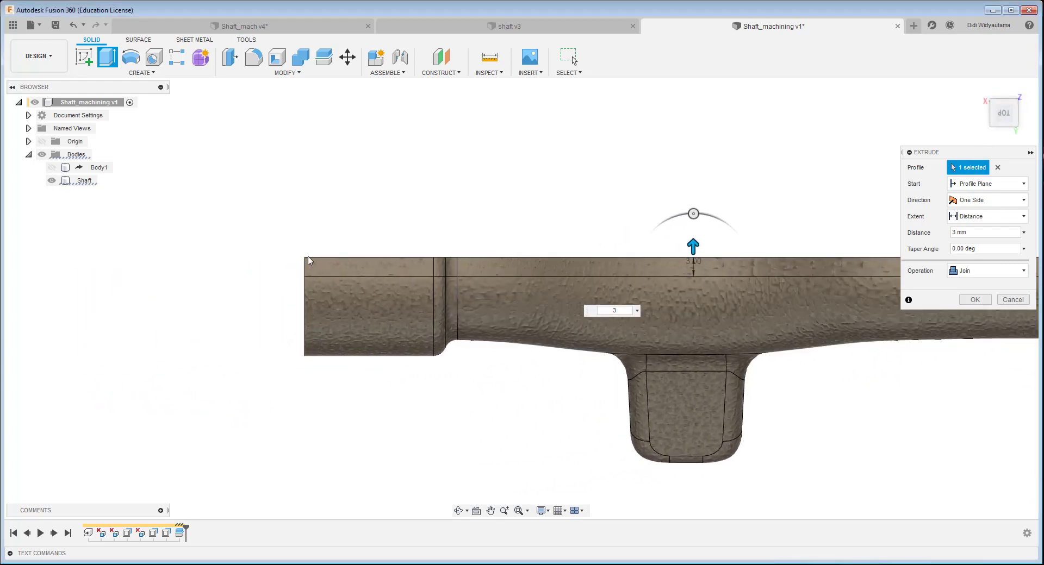
{"action": "middle_click_drag", "start_coordinate": [617, 261], "coordinate": [427, 243]}
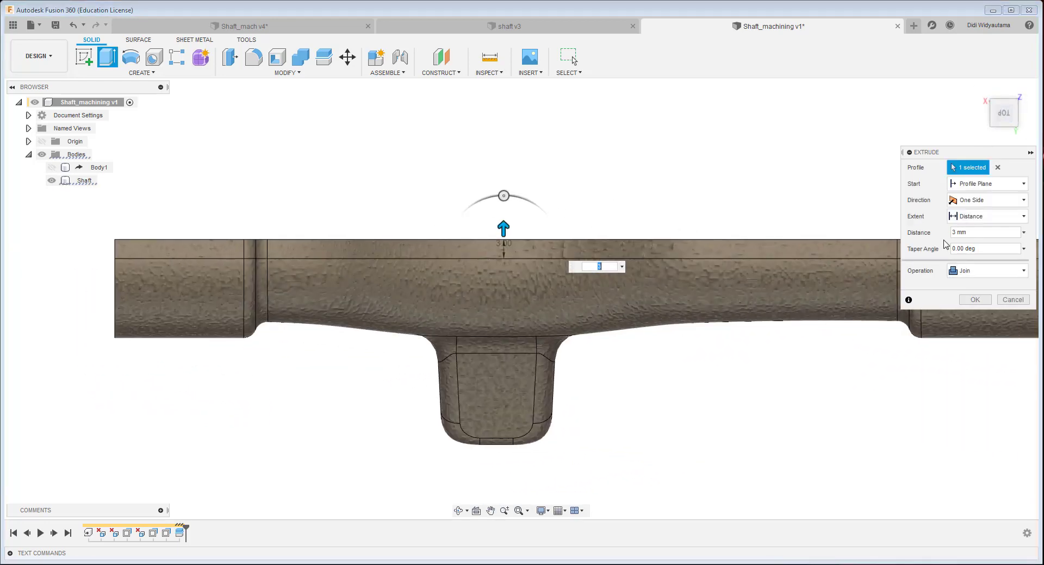
{"action": "left_click", "coordinate": [975, 299]}
- Sketch a 200 mm diameter circle on the shaft's flat face, centred near the middle of its length
{"action": "middle_click_drag", "start_coordinate": [667, 155], "coordinate": [91, 61], "text": "shift"}
{"action": "left_click", "coordinate": [89, 59]}
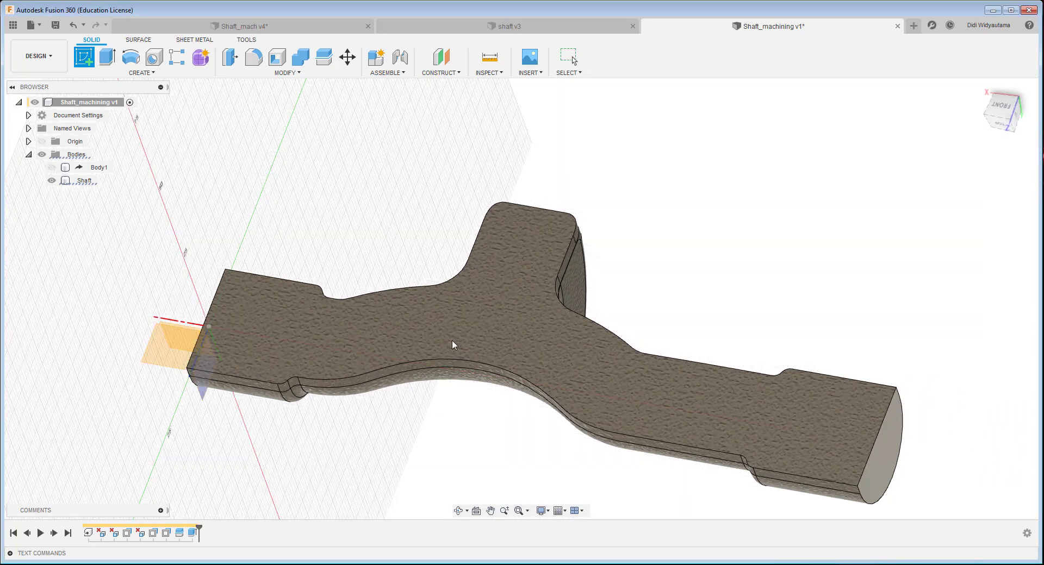
{"action": "left_click", "coordinate": [522, 298]}
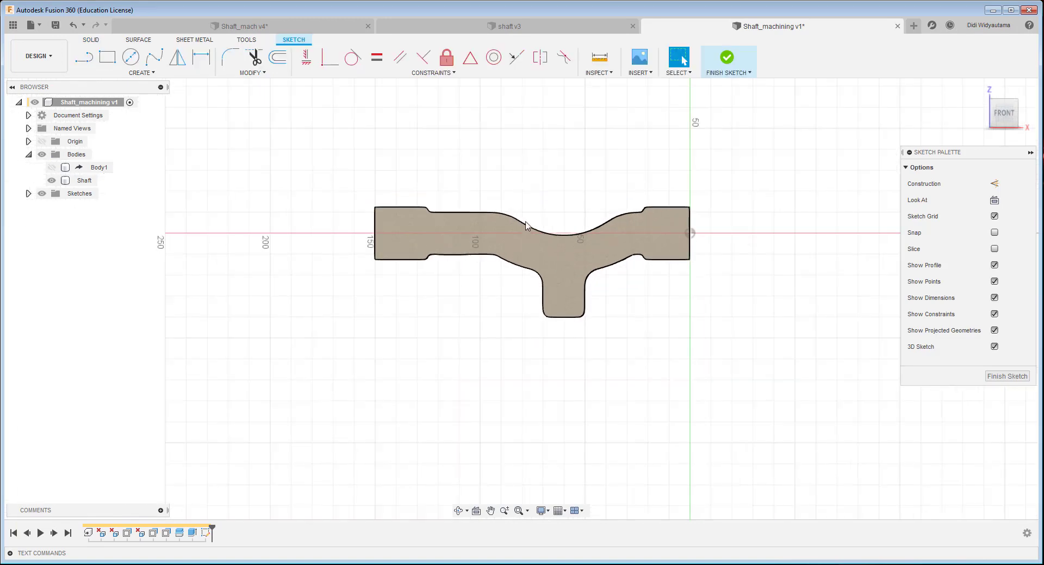
{"action": "key", "text": "c"}
{"action": "left_click", "coordinate": [527, 239]}
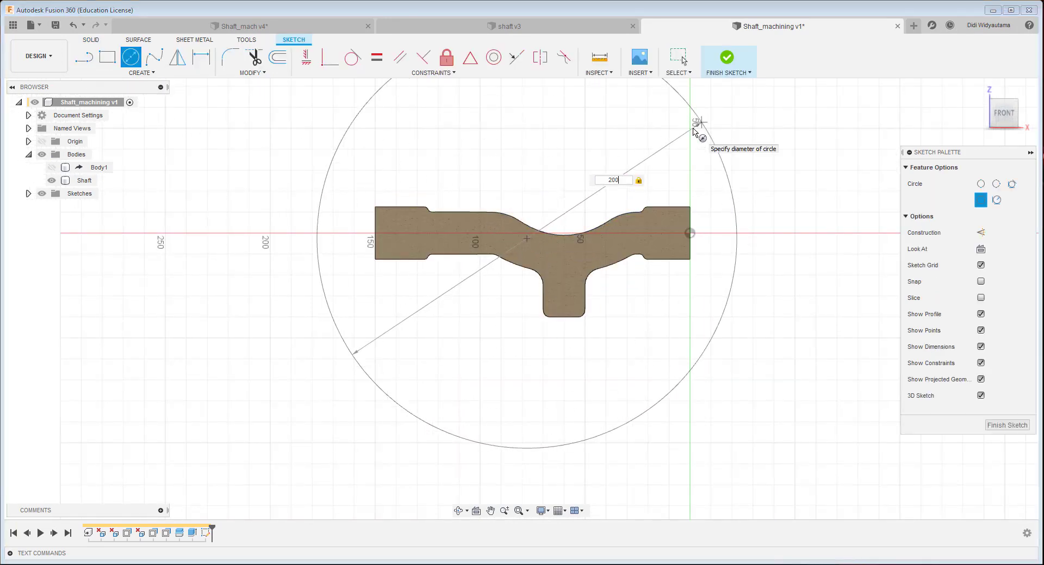
{"action": "type", "text": "200"}
{"action": "key", "text": "Return"}
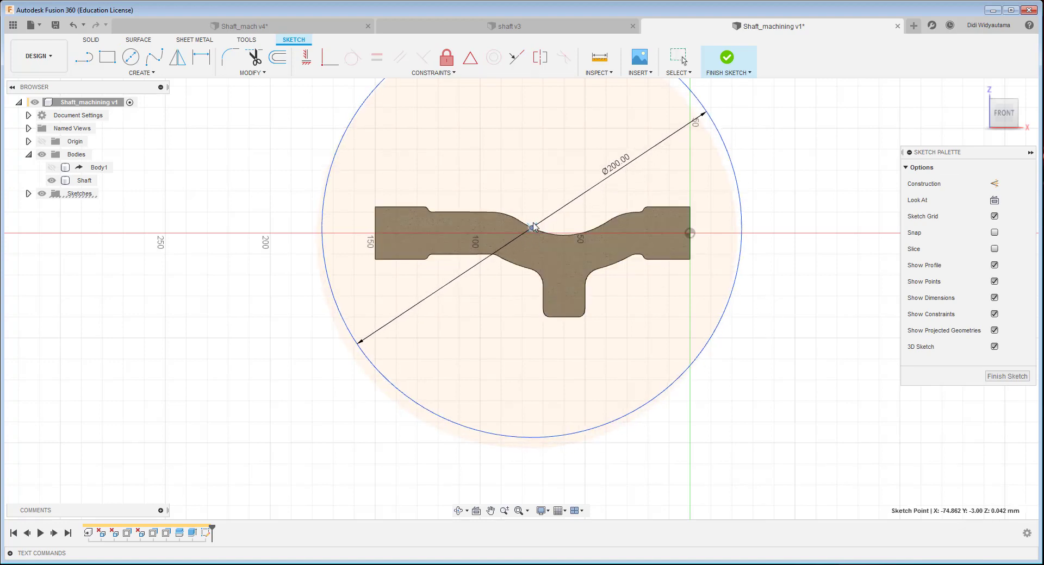
- Move the circle's centre onto the shaft's lengthwise axis, about 72.6 mm from the origin, and finish the sketch
{"action": "scroll", "coordinate": [539, 229], "scroll_direction": "up", "scroll_amount": 5}
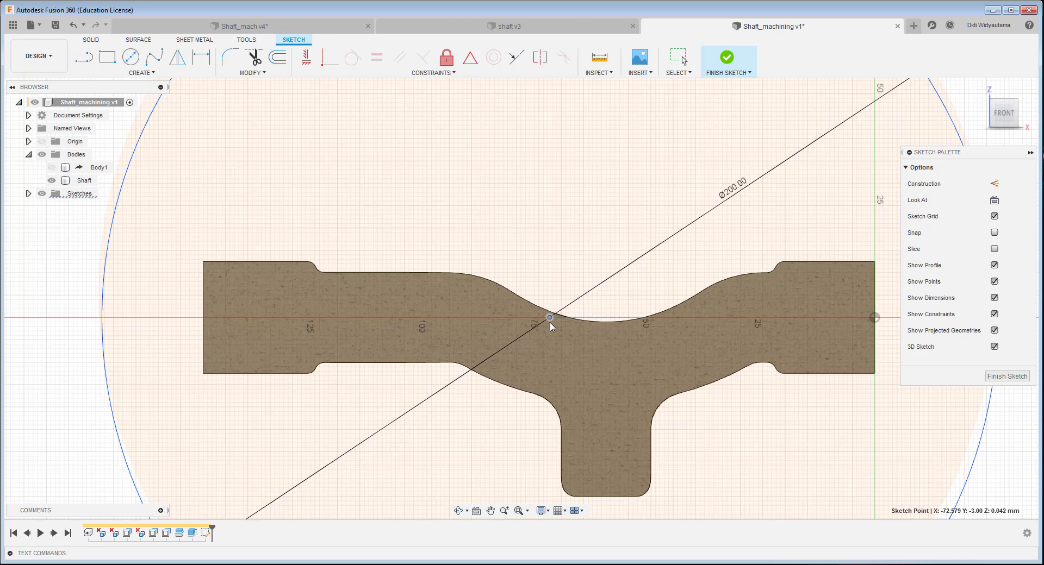
{"action": "key", "text": "Escape"}
{"action": "scroll", "coordinate": [550, 324], "scroll_direction": "down", "scroll_amount": 4}
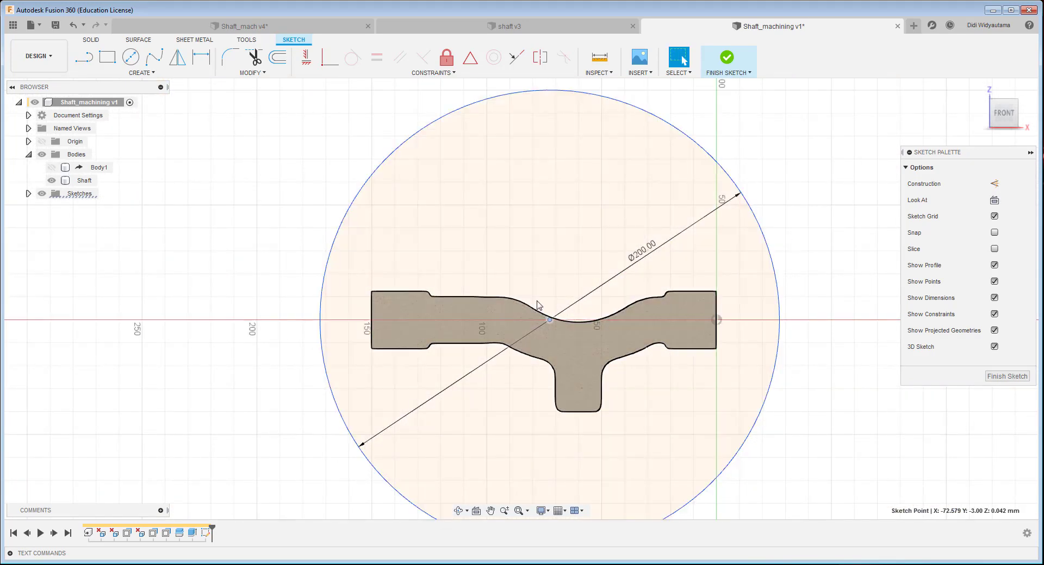
{"action": "scroll", "coordinate": [554, 328], "scroll_direction": "up", "scroll_amount": 3}
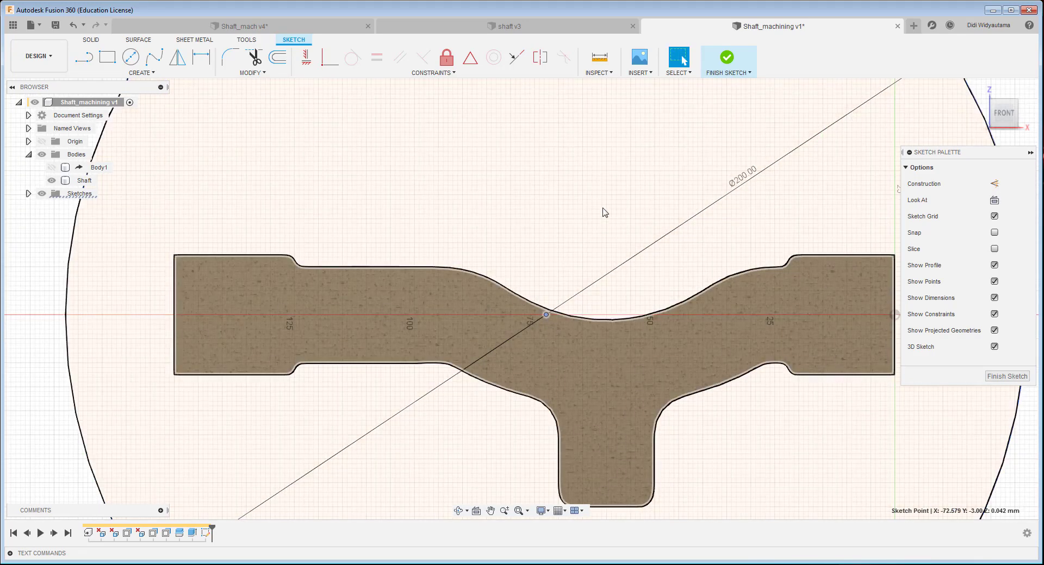
{"action": "scroll", "coordinate": [603, 209], "scroll_direction": "down", "scroll_amount": 4}
{"action": "middle_click_drag", "start_coordinate": [743, 223], "coordinate": [719, 250]}
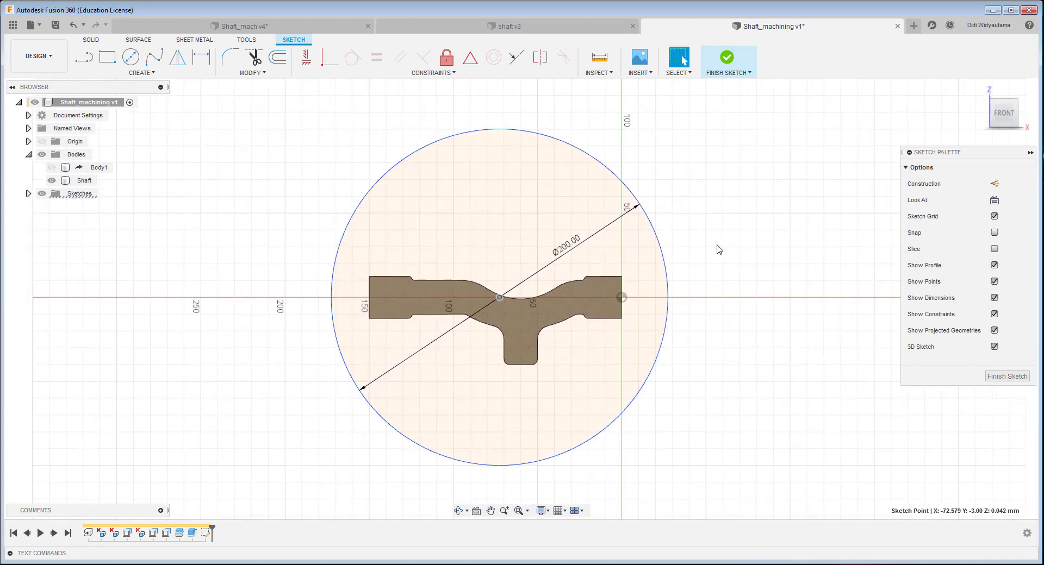
{"action": "left_click", "coordinate": [731, 58]}
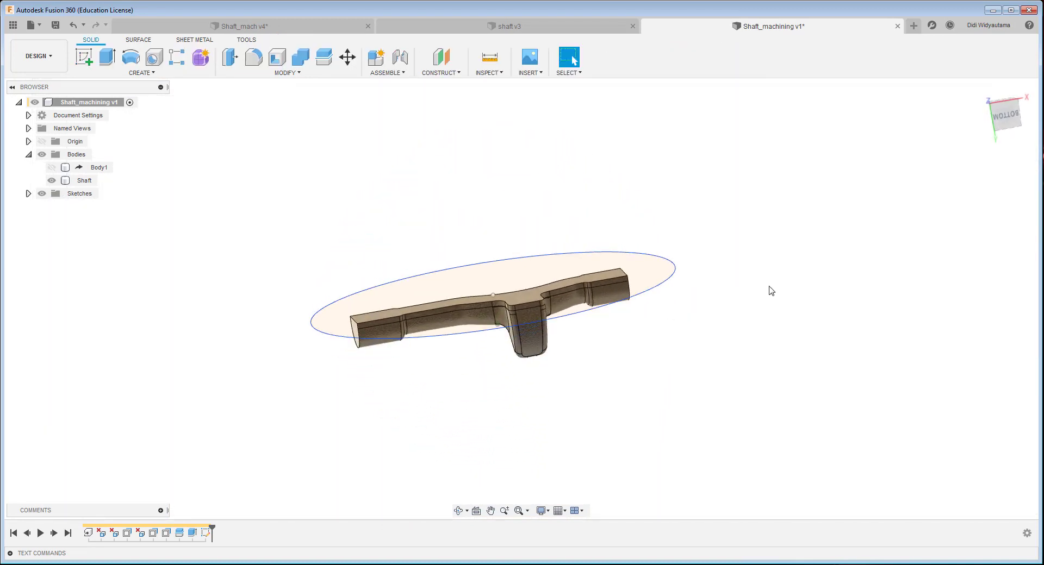
- Extrude both circle profiles 10 mm away from the shaft half as a base disc joined to the body
{"action": "left_click", "coordinate": [107, 56]}
{"action": "left_click", "coordinate": [452, 256]}
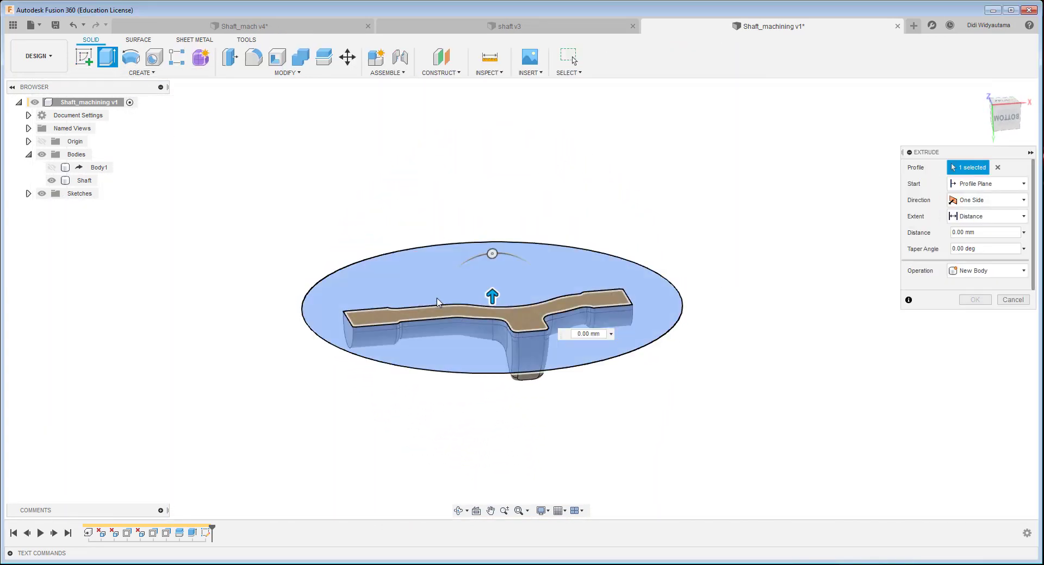
{"action": "left_click", "coordinate": [435, 313]}
{"action": "left_click_drag", "start_coordinate": [489, 303], "coordinate": [490, 295]}
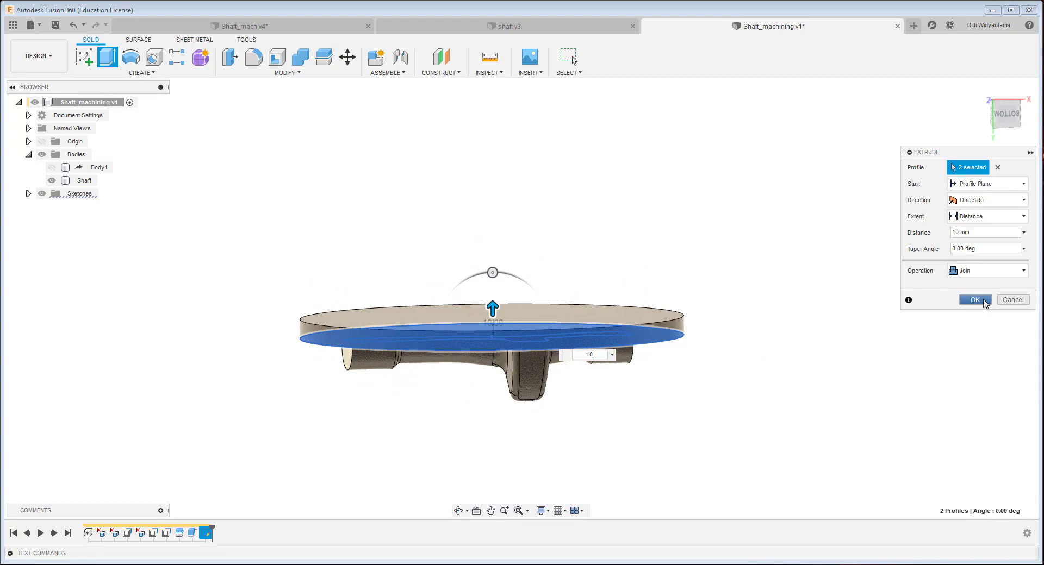
{"action": "left_click", "coordinate": [975, 300]}
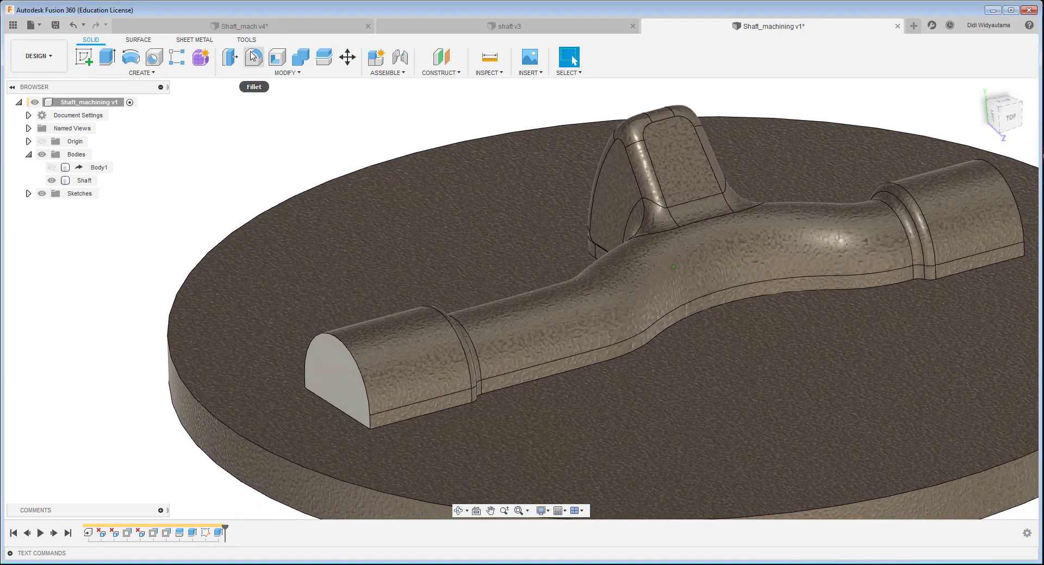
- Fillet all edges where the shaft half meets the base disc with a 2 mm constant radius
{"action": "left_click", "coordinate": [253, 56]}
{"action": "left_click", "coordinate": [532, 380]}
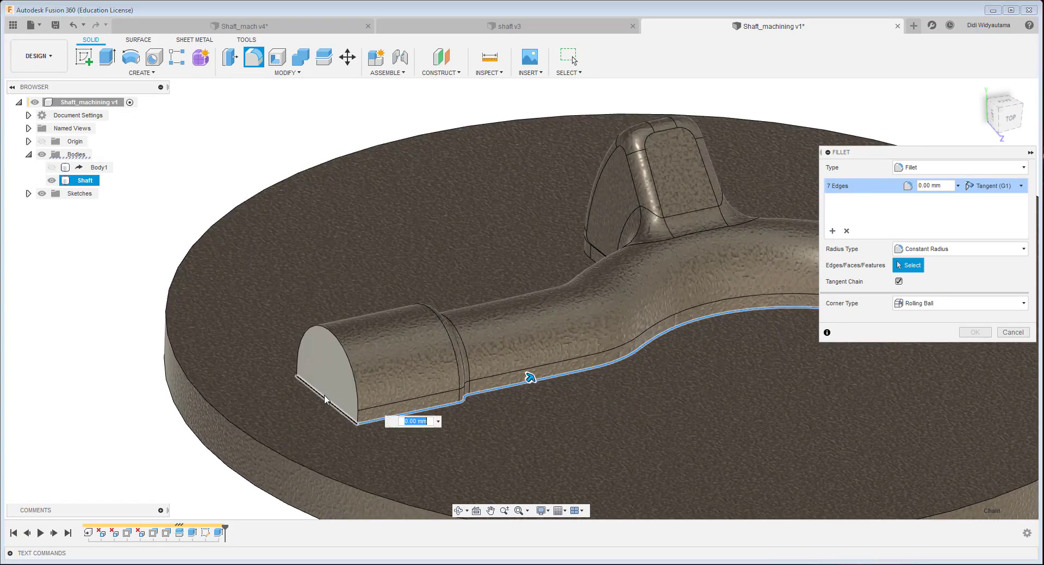
{"action": "left_click", "coordinate": [325, 399]}
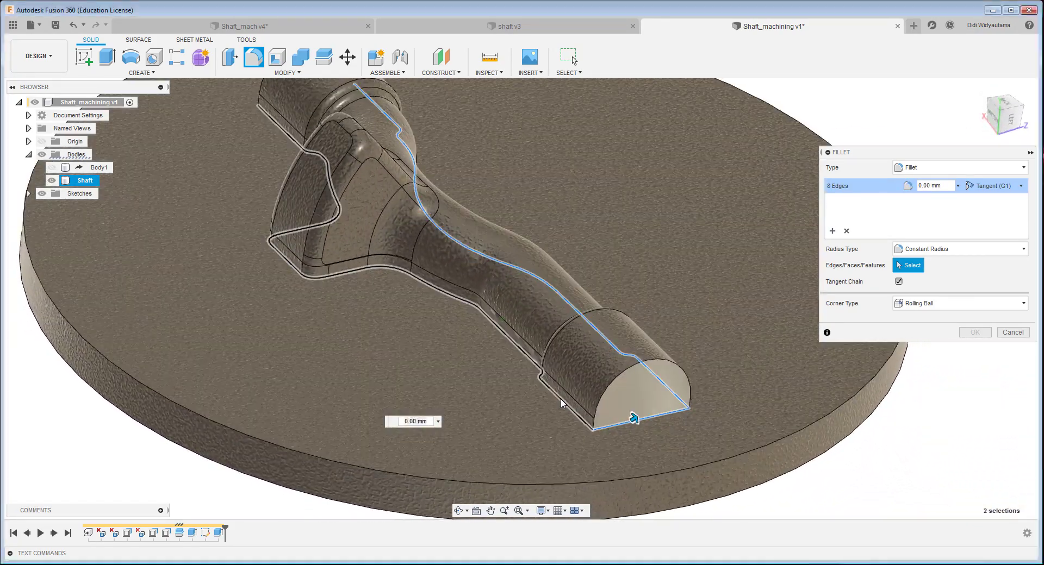
{"action": "left_click", "coordinate": [560, 399]}
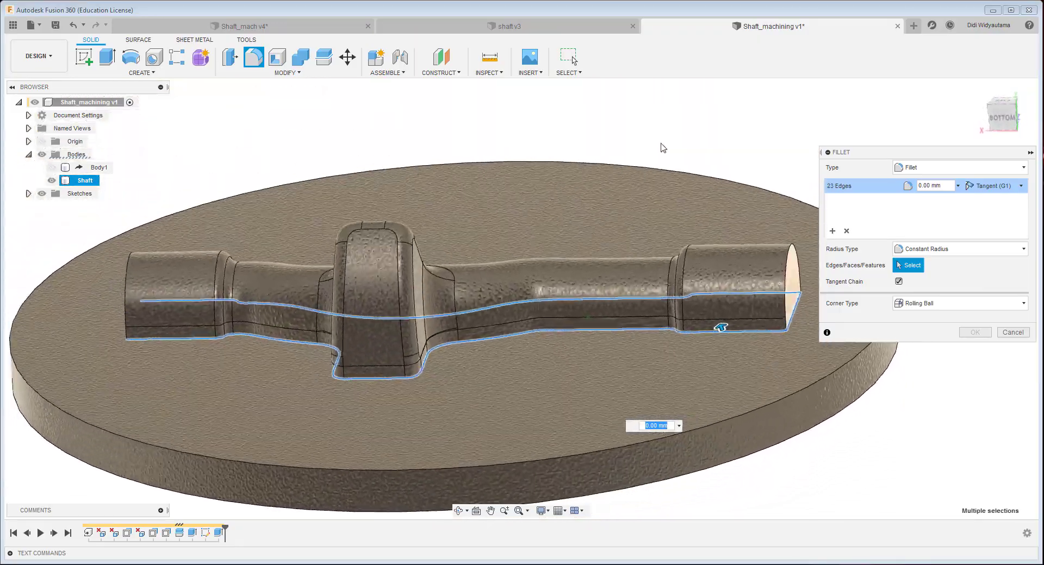
{"action": "scroll", "coordinate": [205, 352], "scroll_direction": "up", "scroll_amount": 5}
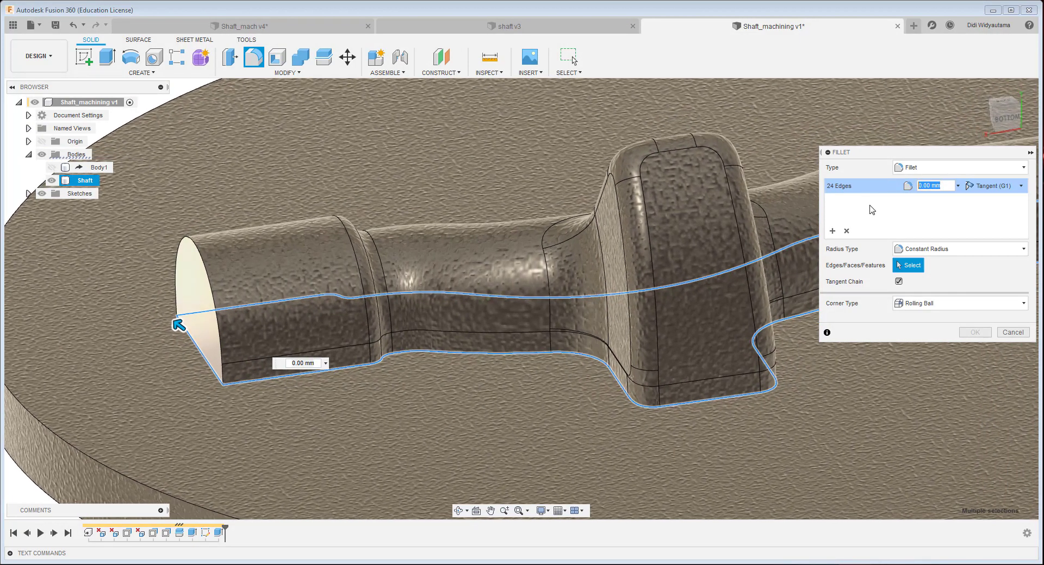
{"action": "type", "text": "2"}
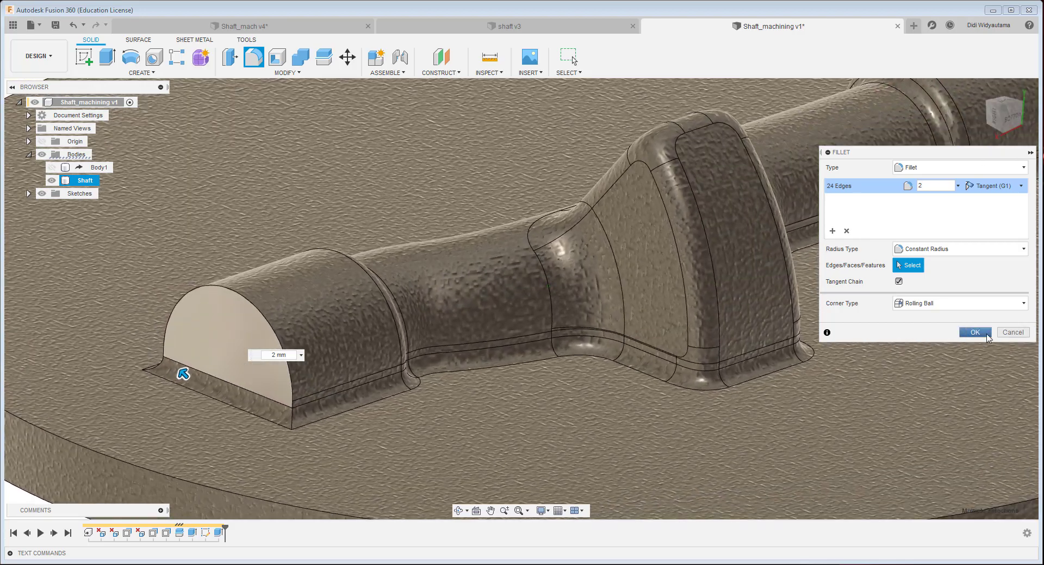
{"action": "left_click", "coordinate": [987, 337]}
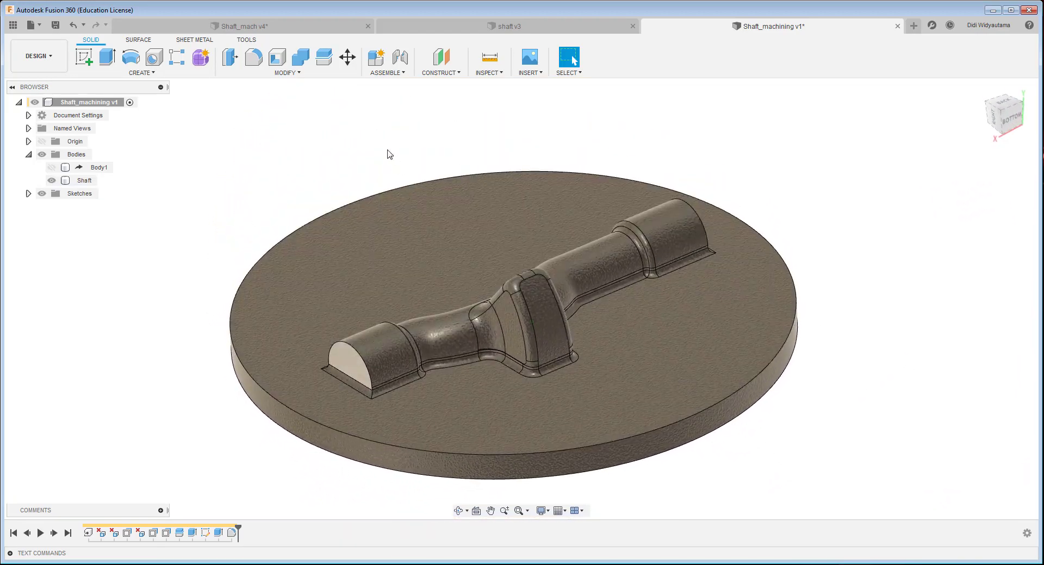
{"action": "left_click", "coordinate": [281, 160]}
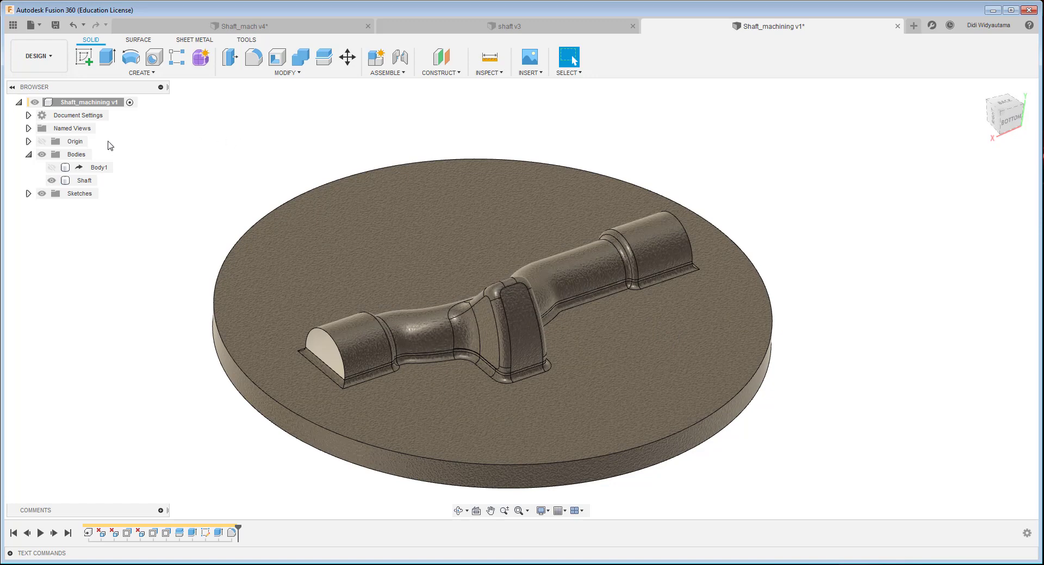
- Switch to the Manufacture workspace and start a milling setup with a relative size cylinder as stock
{"action": "left_click", "coordinate": [43, 59]}
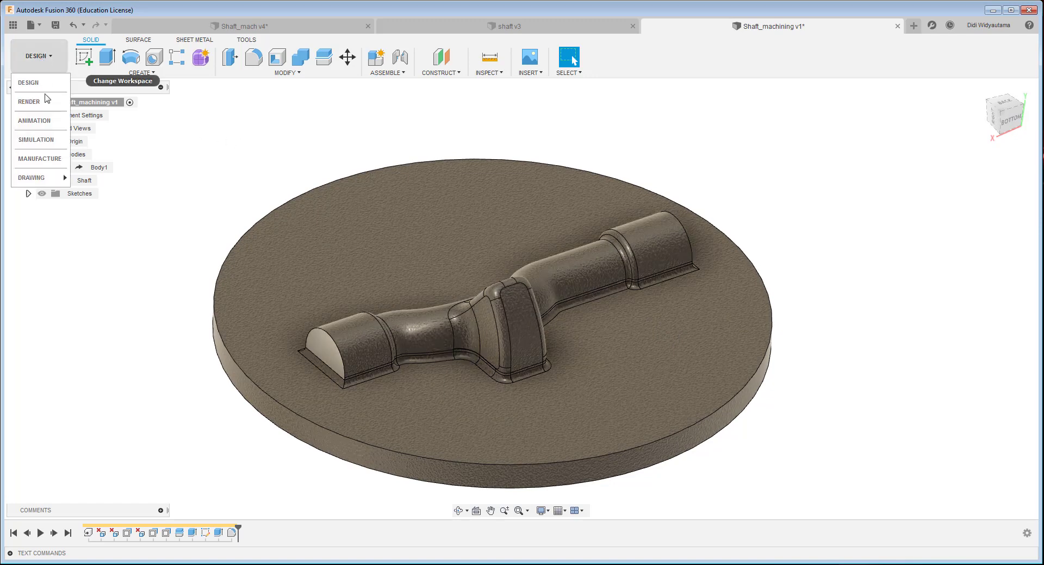
{"action": "left_click", "coordinate": [53, 159]}
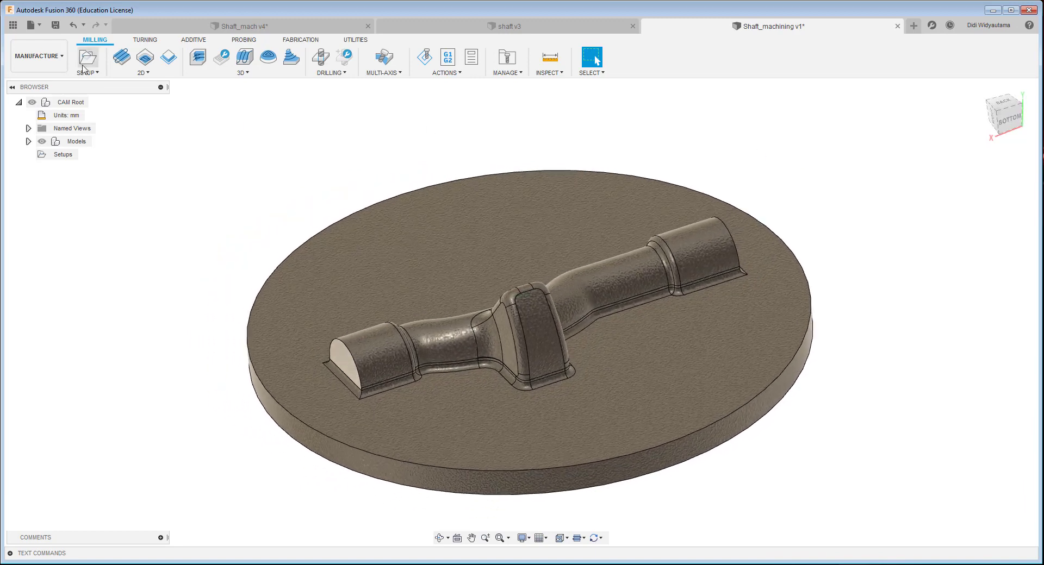
{"action": "left_click", "coordinate": [86, 62]}
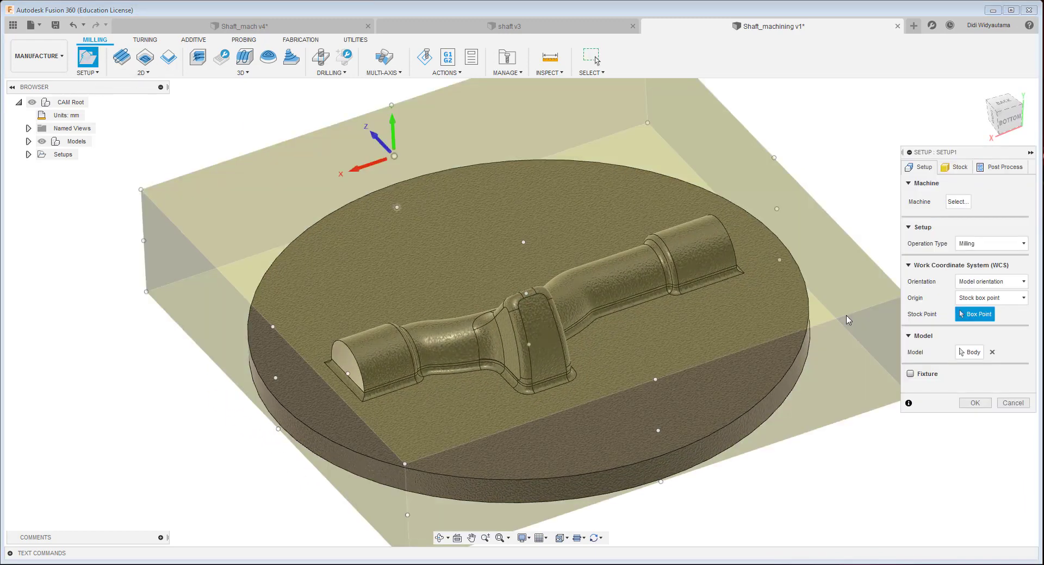
{"action": "left_click", "coordinate": [953, 169]}
{"action": "left_click", "coordinate": [998, 201]}
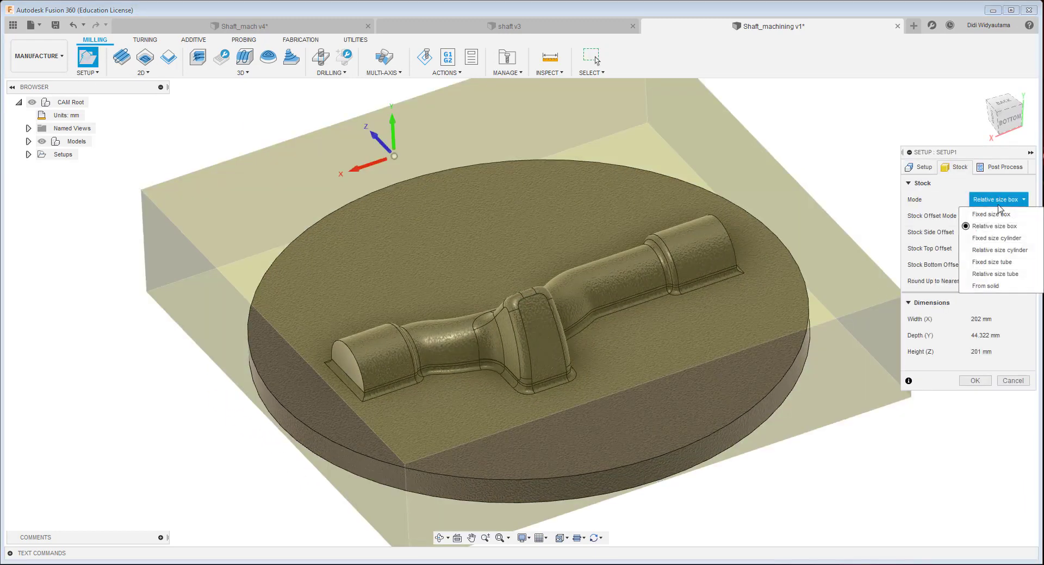
{"action": "left_click", "coordinate": [1013, 254]}
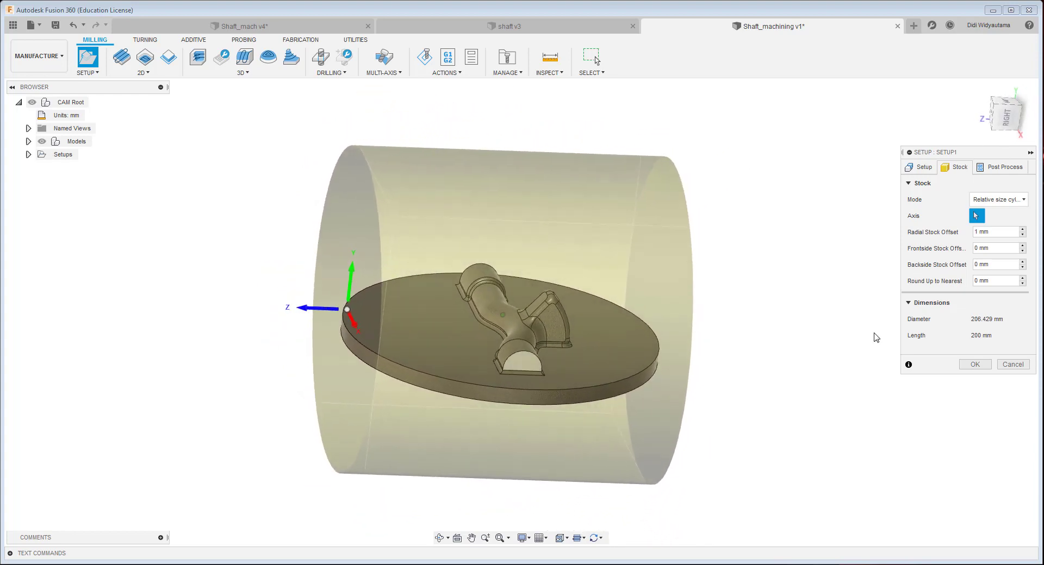
- Orient the work coordinate system by Z axis/plane and X axis, using the disc's side face as Z axis, and flip Z
{"action": "left_click", "coordinate": [920, 168]}
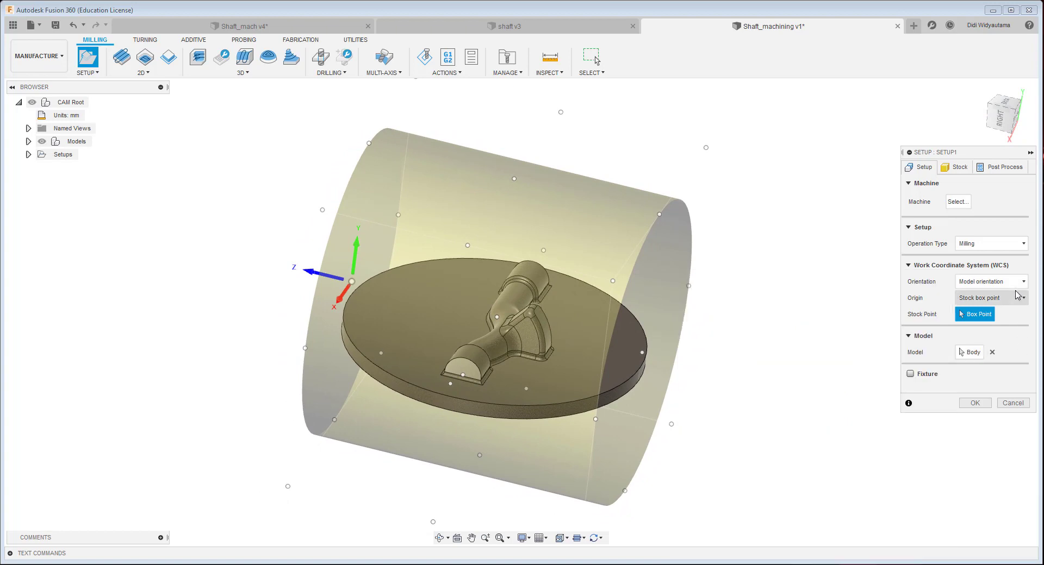
{"action": "left_click", "coordinate": [1016, 282]}
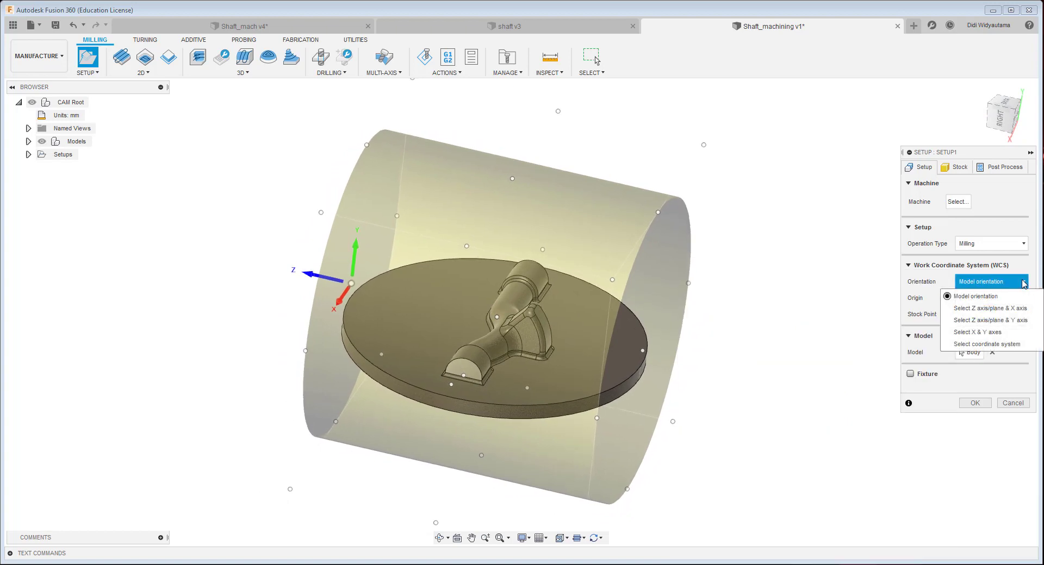
{"action": "left_click", "coordinate": [1003, 309]}
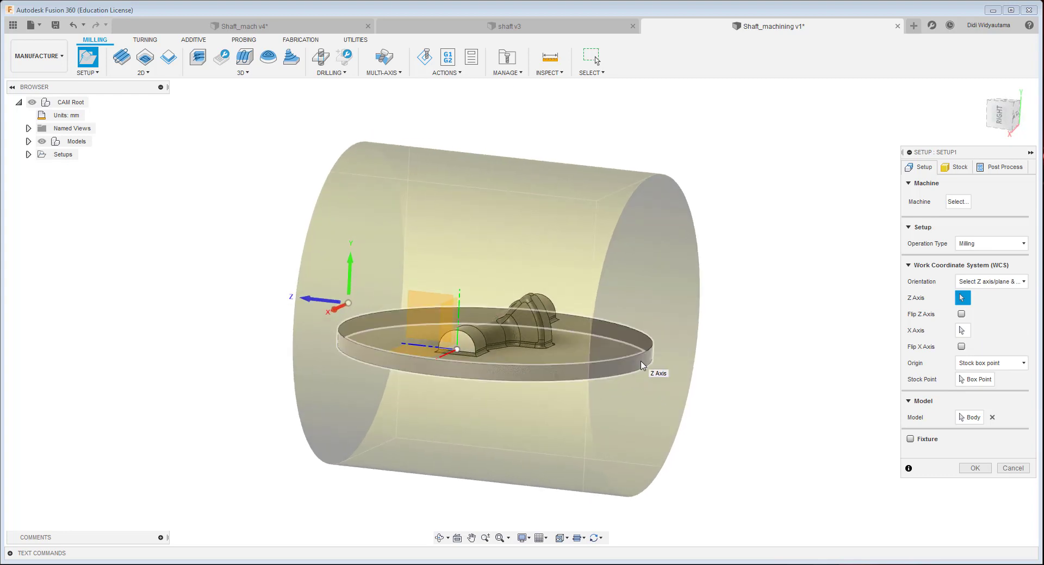
{"action": "left_click", "coordinate": [642, 366]}
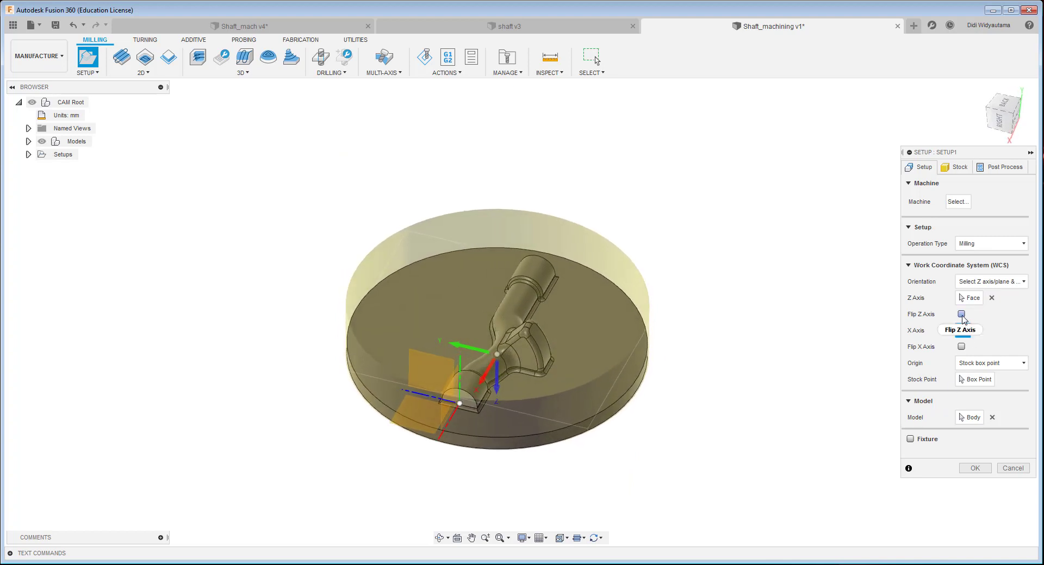
{"action": "left_click", "coordinate": [961, 314]}
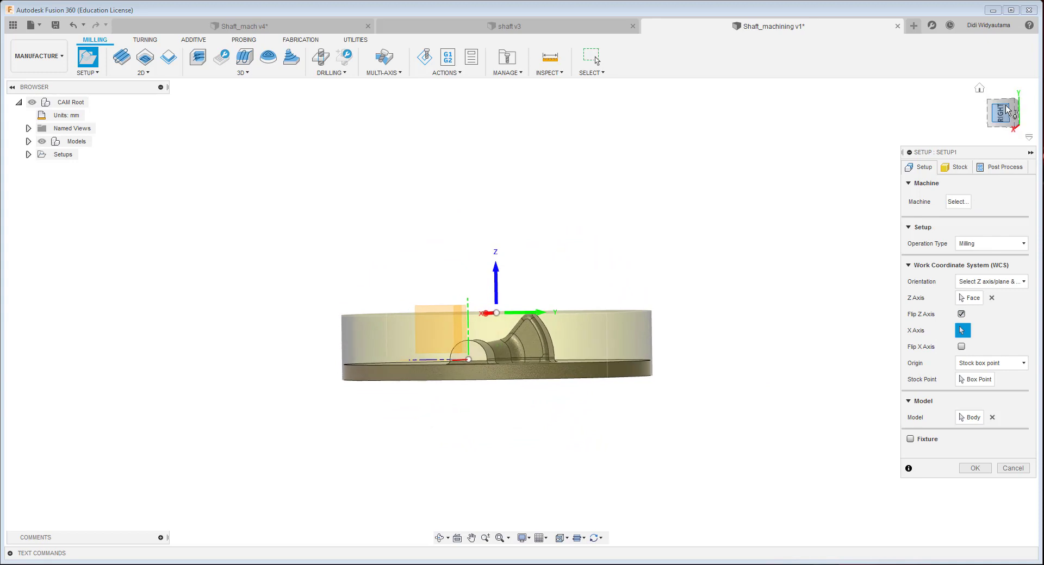
- Flip the X axis of the setup's work coordinate system after checking its orientation against the stock
{"action": "scroll", "coordinate": [520, 338], "scroll_direction": "up", "scroll_amount": 5}
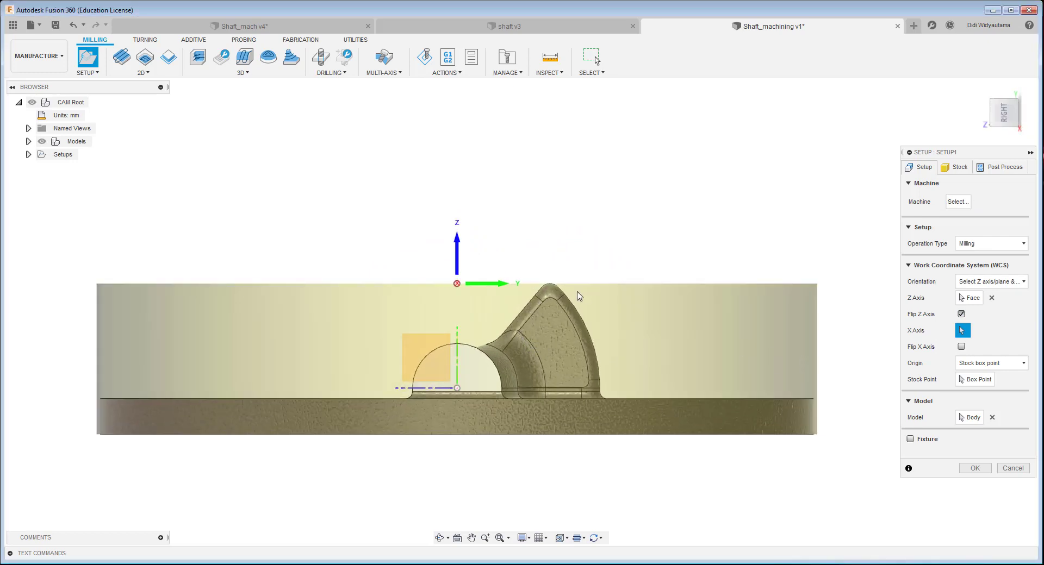
{"action": "scroll", "coordinate": [558, 290], "scroll_direction": "up", "scroll_amount": 5}
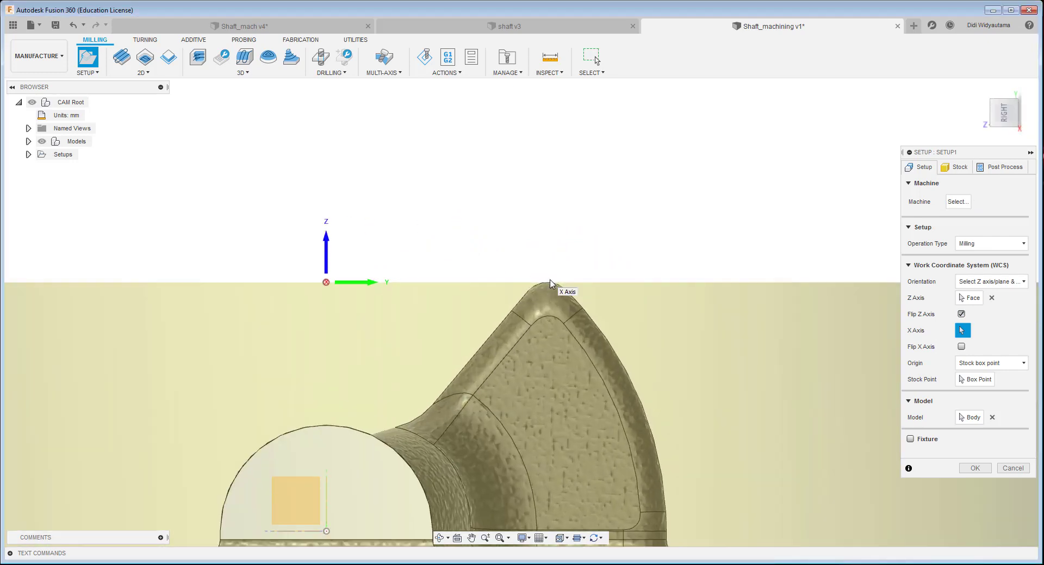
{"action": "scroll", "coordinate": [559, 289], "scroll_direction": "down", "scroll_amount": 8}
{"action": "middle_click_drag", "start_coordinate": [657, 312], "coordinate": [859, 310], "text": "shift"}
{"action": "left_click", "coordinate": [961, 347]}
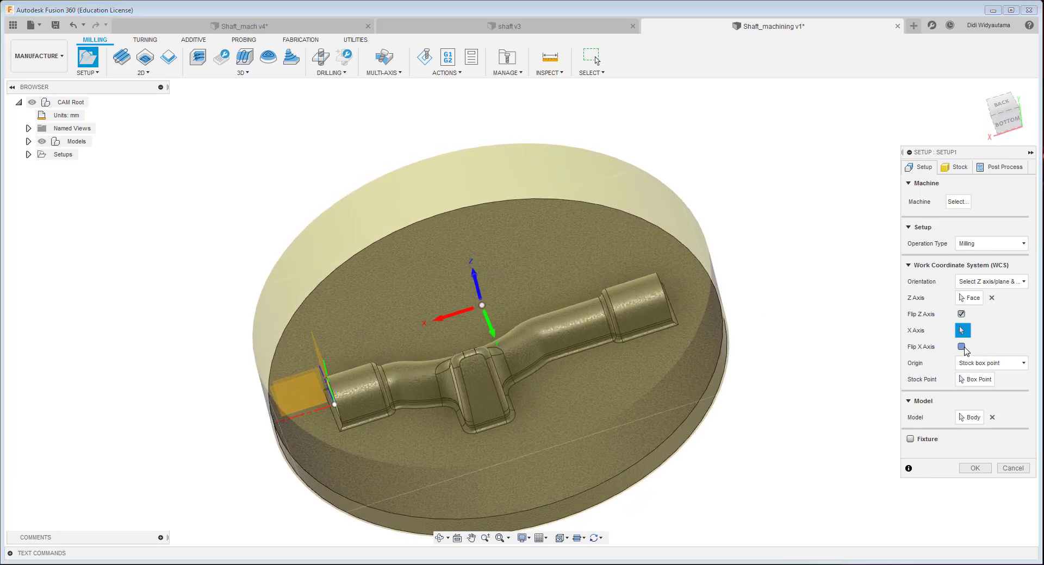
{"action": "middle_click_drag", "start_coordinate": [514, 299], "coordinate": [534, 327], "text": "shift"}
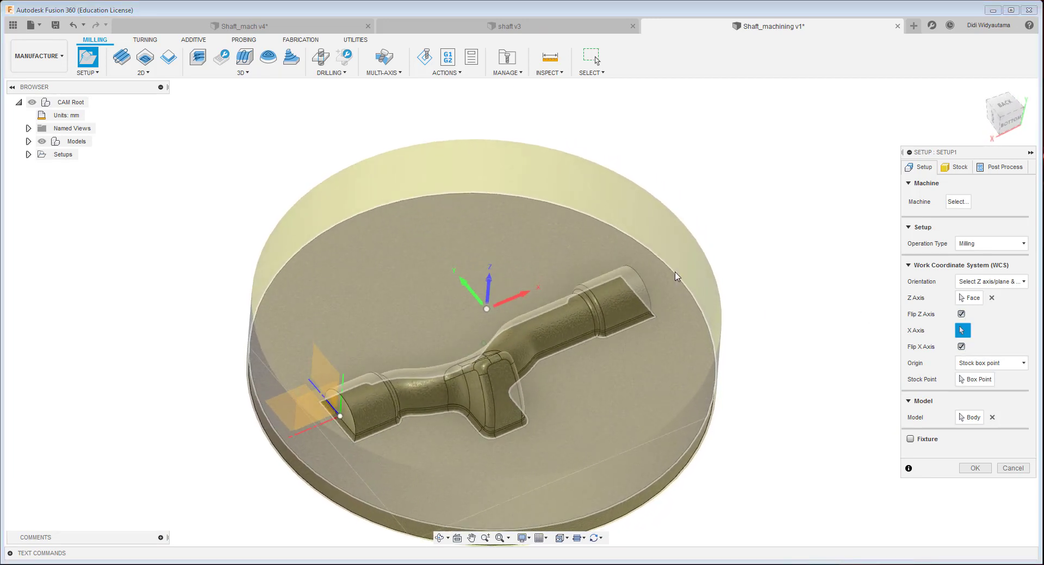
{"action": "scroll", "coordinate": [675, 293], "scroll_direction": "up", "scroll_amount": 1}
{"action": "scroll", "coordinate": [675, 291], "scroll_direction": "up", "scroll_amount": 3}
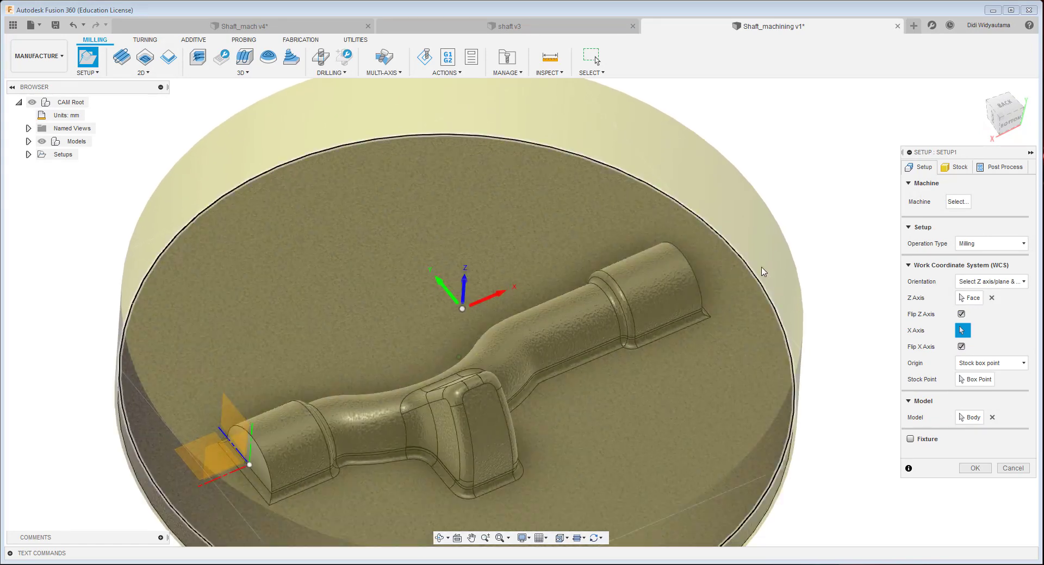
{"action": "scroll", "coordinate": [674, 292], "scroll_direction": "down", "scroll_amount": 2}
- Set the cylinder stock's radial offset to 0 and frontside offset to 1 mm, and complete the milling setup
{"action": "left_click", "coordinate": [945, 173]}
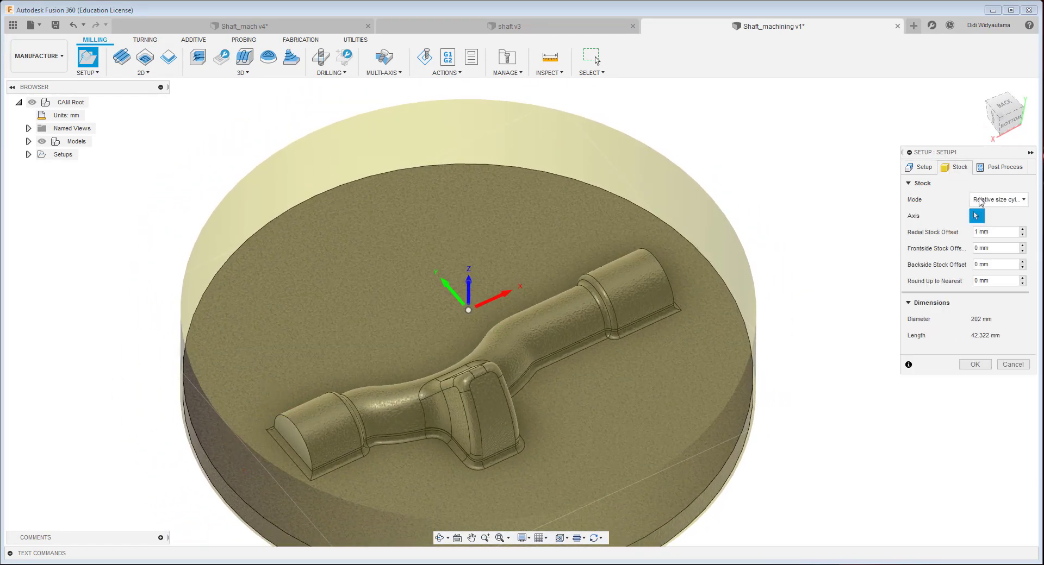
{"action": "left_click", "coordinate": [1010, 232]}
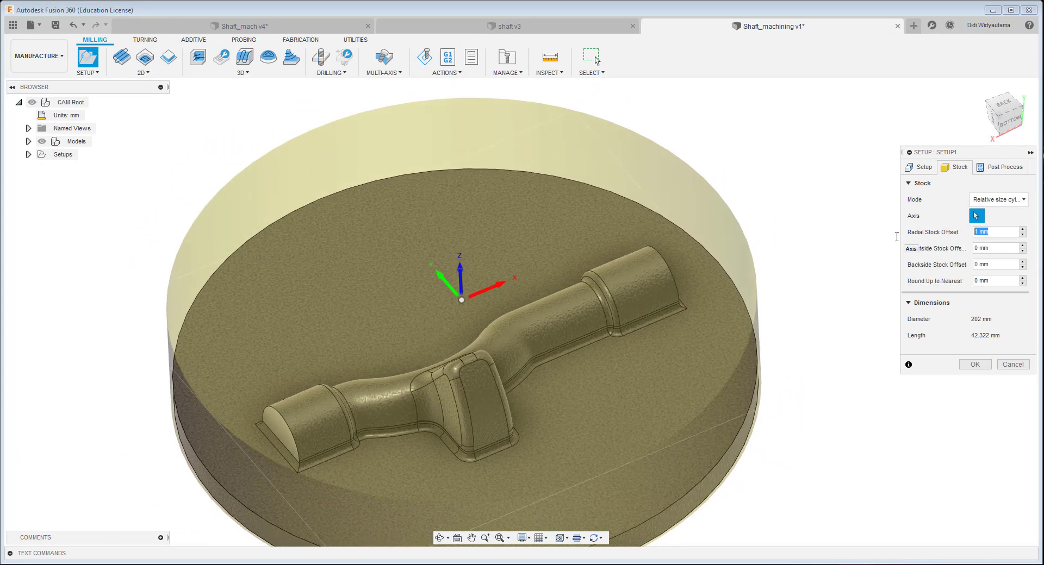
{"action": "type", "text": "0"}
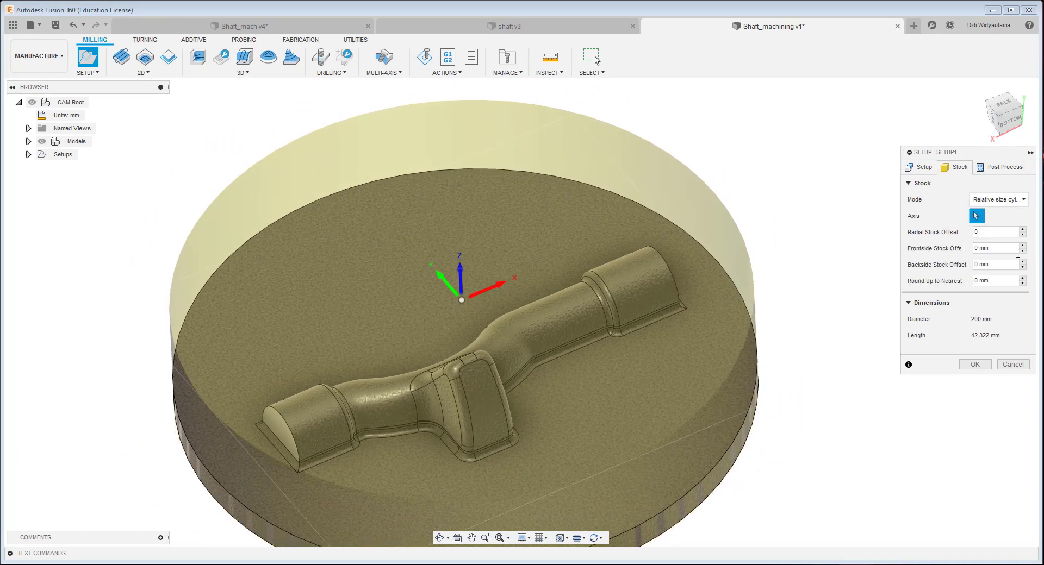
{"action": "left_click", "coordinate": [996, 249]}
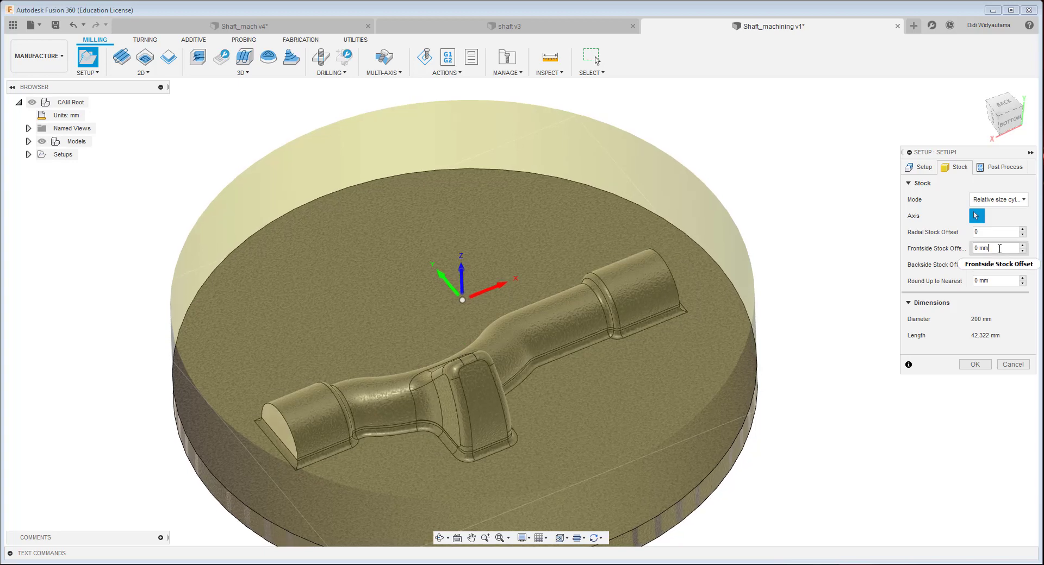
{"action": "left_click_drag", "start_coordinate": [925, 263], "coordinate": [897, 268]}
{"action": "type", "text": "1"}
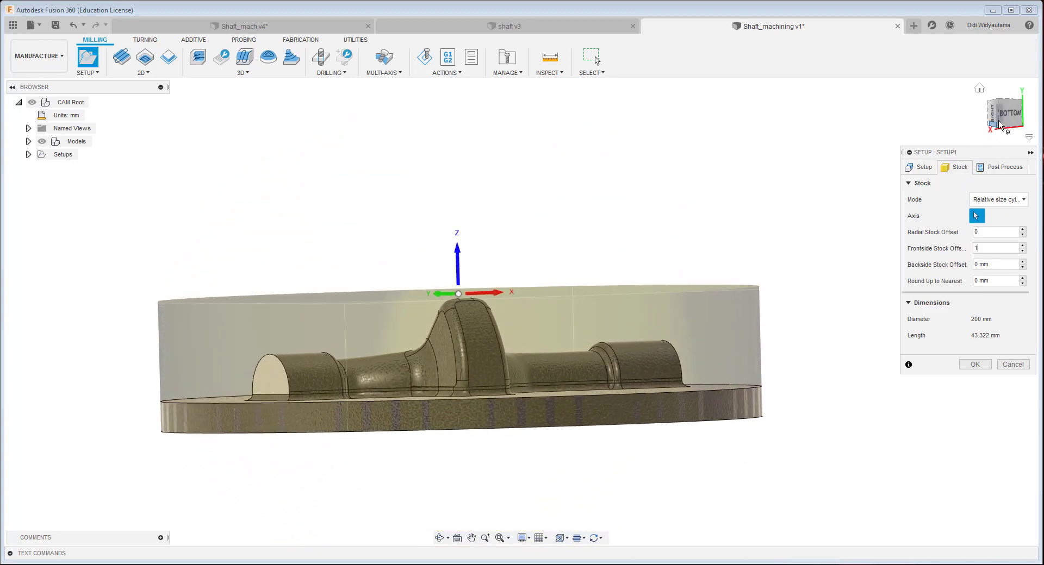
{"action": "left_click", "coordinate": [1010, 114]}
{"action": "scroll", "coordinate": [469, 302], "scroll_direction": "up", "scroll_amount": 4}
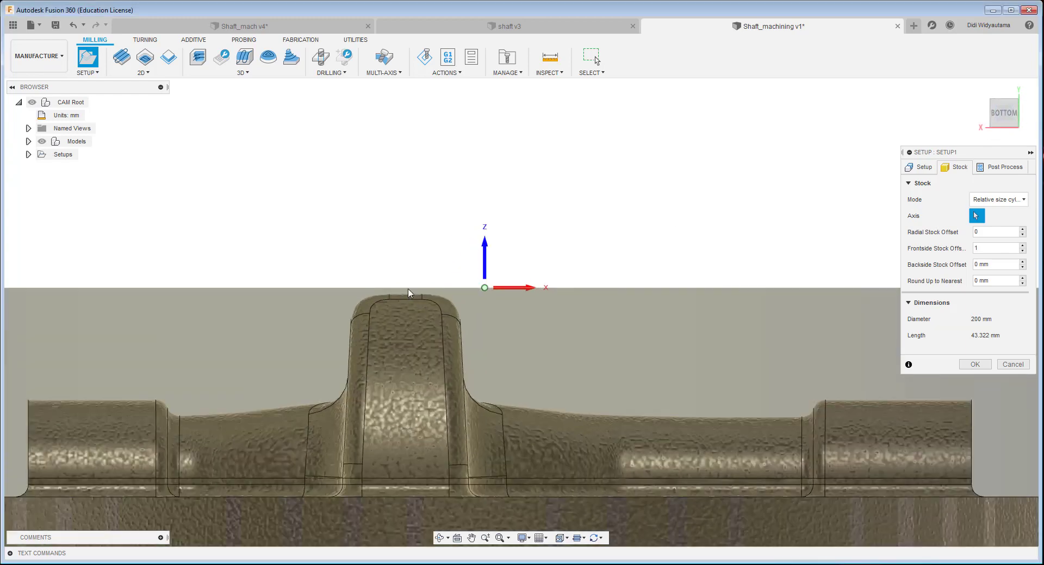
{"action": "scroll", "coordinate": [653, 187], "scroll_direction": "down", "scroll_amount": 5}
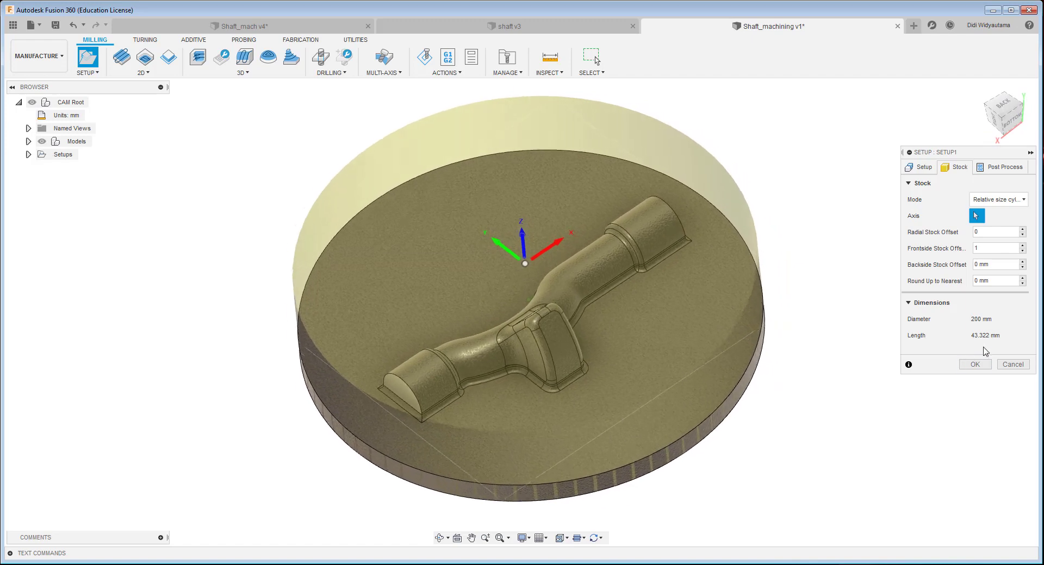
{"action": "left_click", "coordinate": [920, 167]}
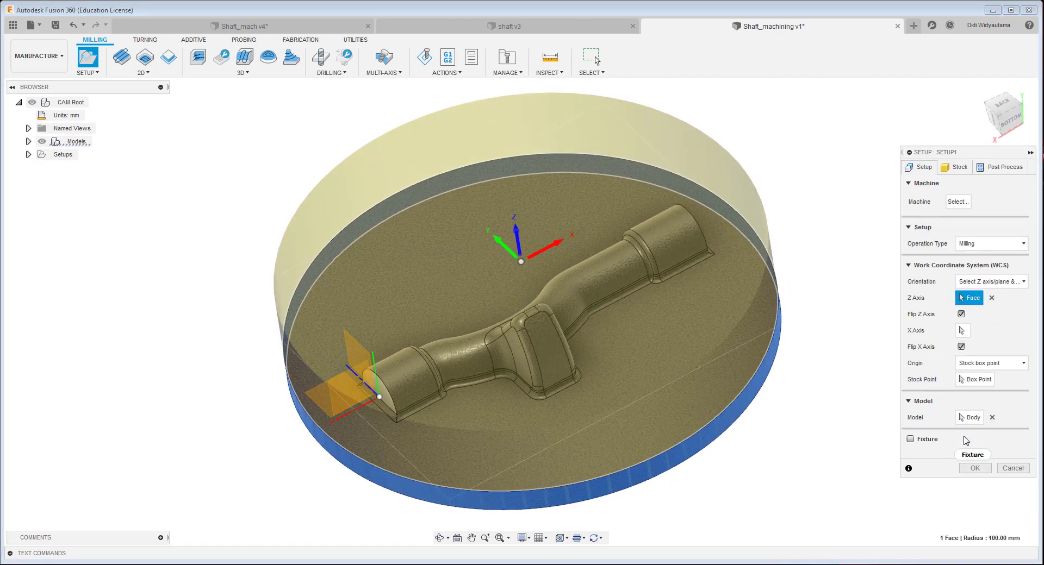
{"action": "left_click", "coordinate": [959, 168]}
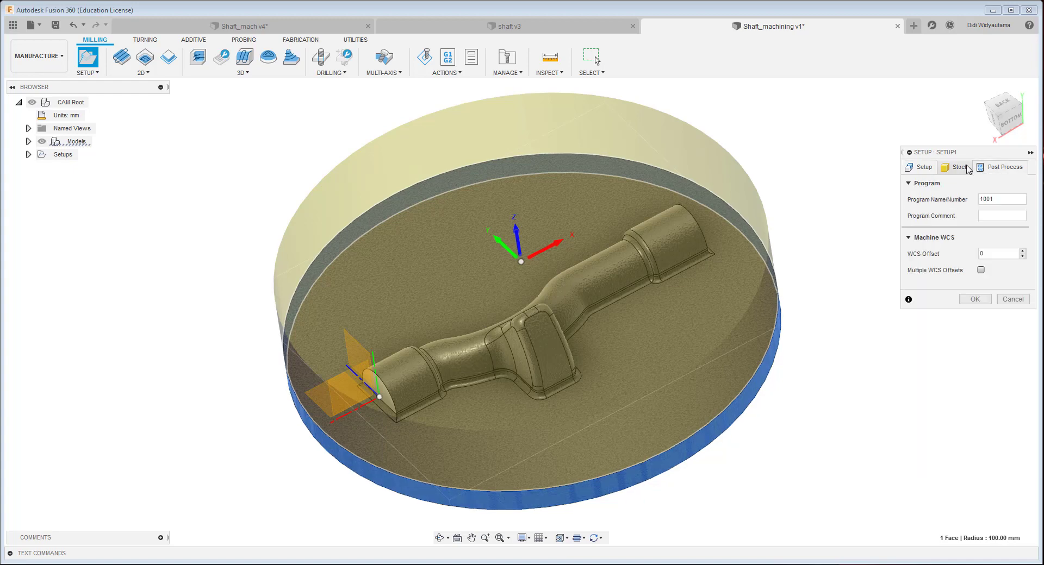
{"action": "left_click", "coordinate": [982, 366]}
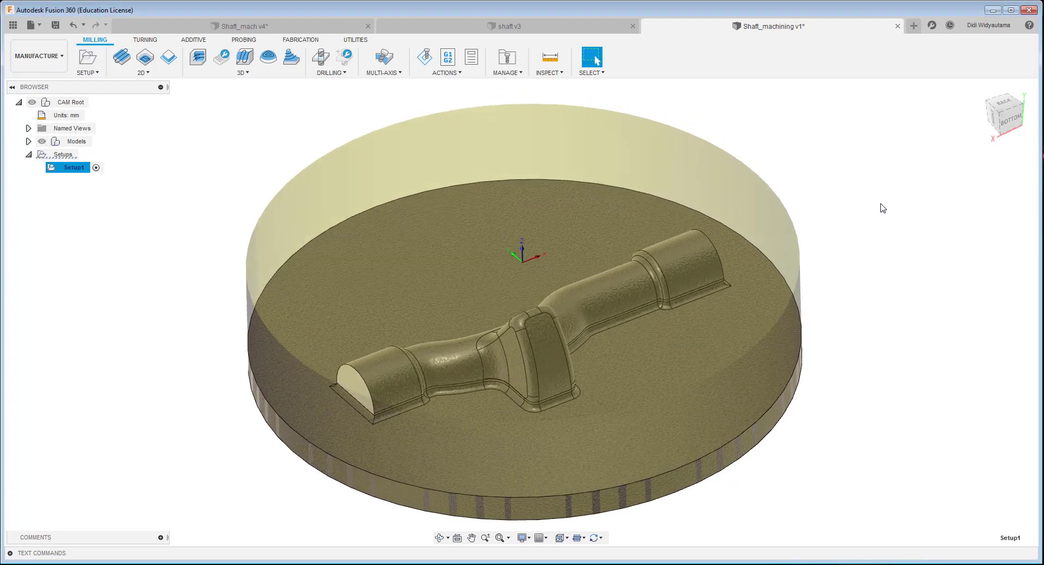
- Start a 3D Adaptive Clearing operation with the Ø25 mm flat end mill from the Metric - Plastics library, filtered for pocket milling
{"action": "left_click", "coordinate": [241, 72]}
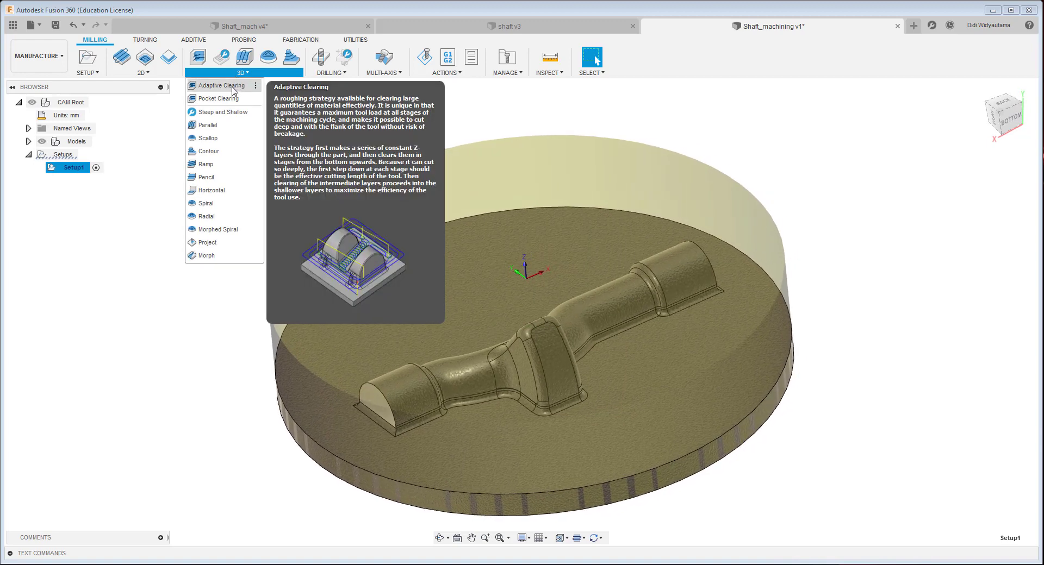
{"action": "left_click", "coordinate": [229, 86]}
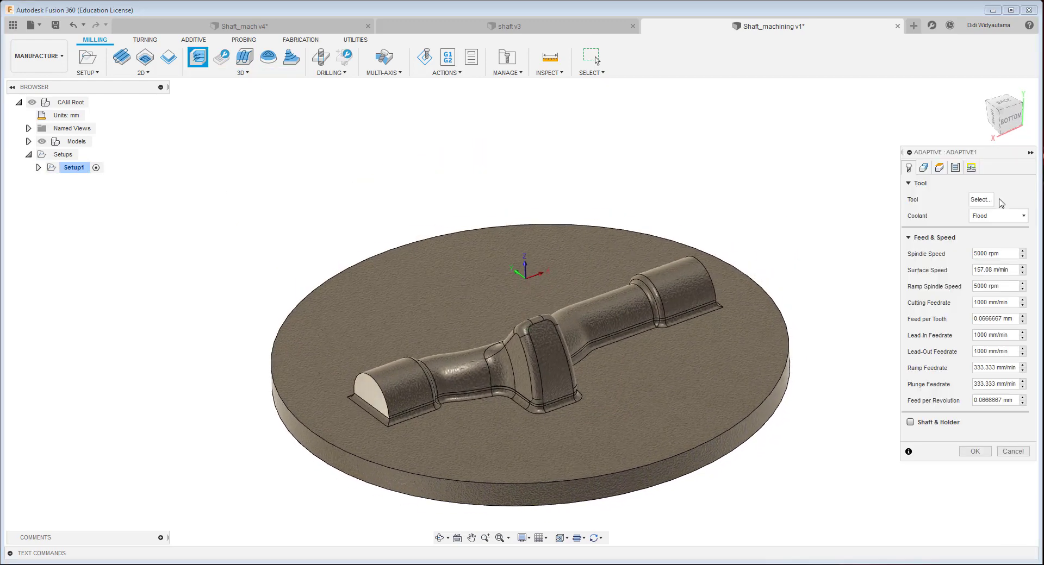
{"action": "left_click", "coordinate": [982, 200]}
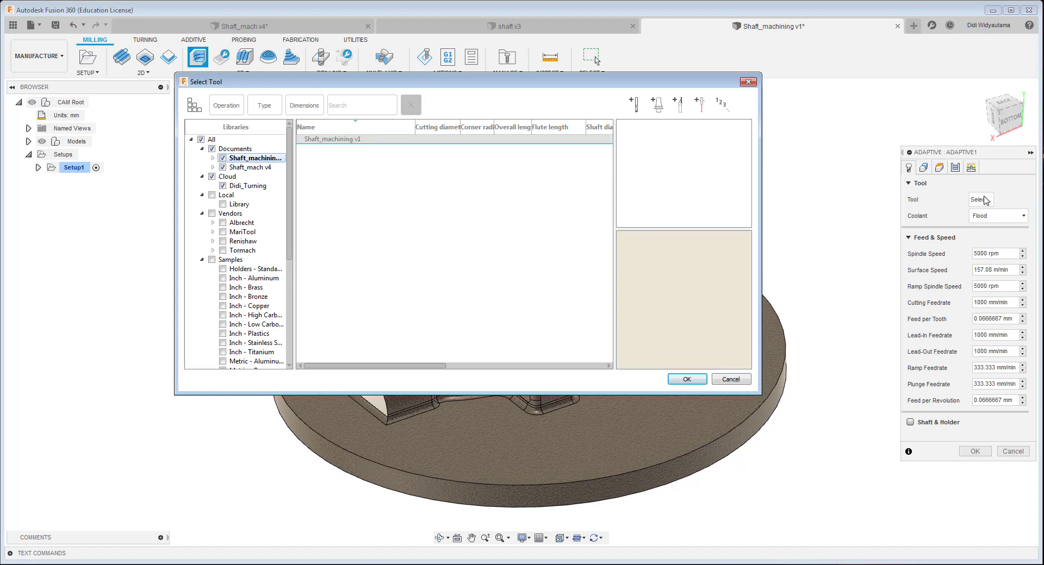
{"action": "scroll", "coordinate": [255, 286], "scroll_direction": "down", "scroll_amount": 6}
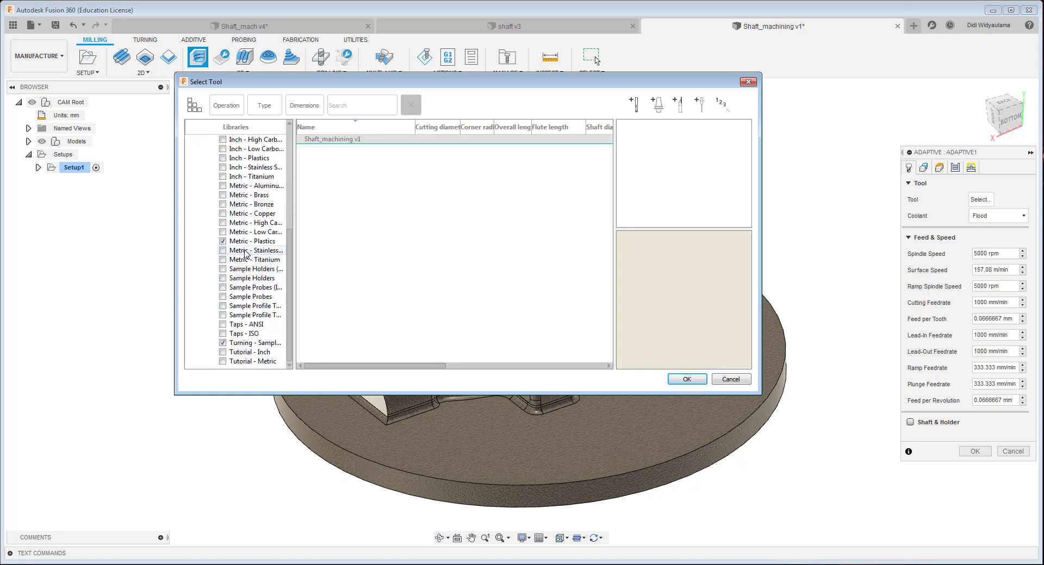
{"action": "left_click", "coordinate": [235, 106]}
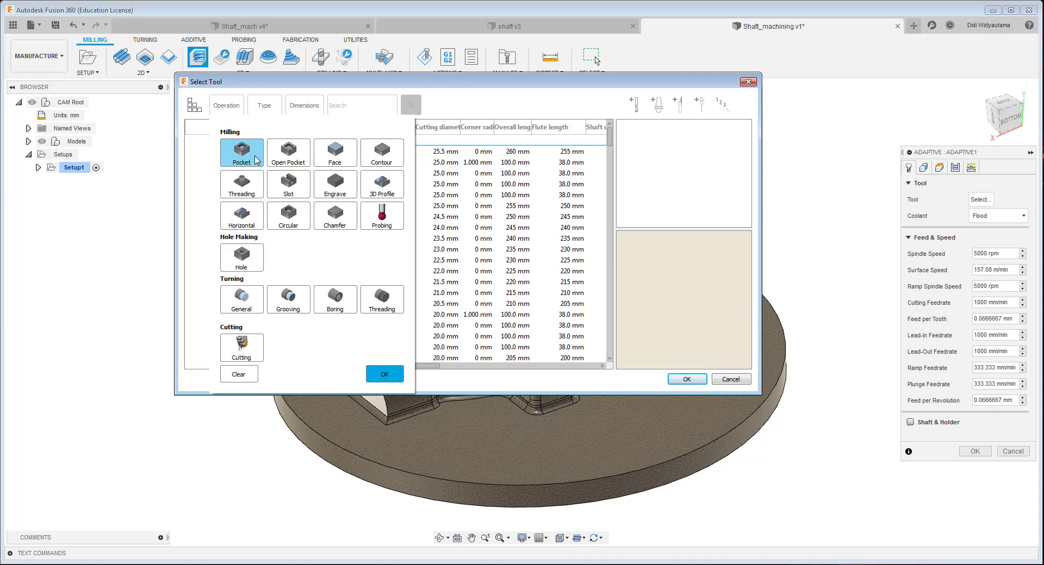
{"action": "left_click", "coordinate": [257, 159]}
{"action": "left_click", "coordinate": [384, 373]}
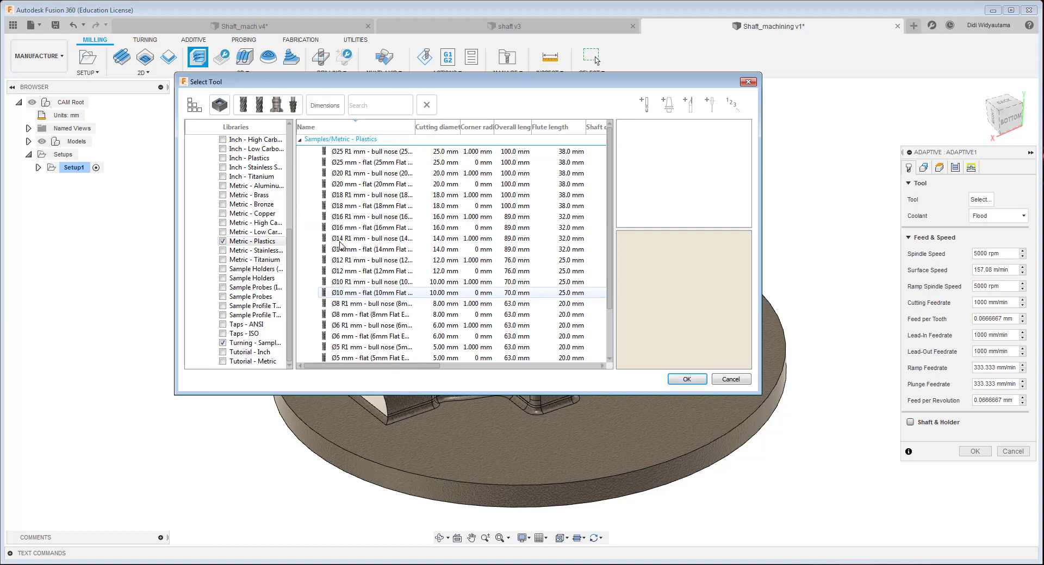
{"action": "left_click", "coordinate": [339, 163]}
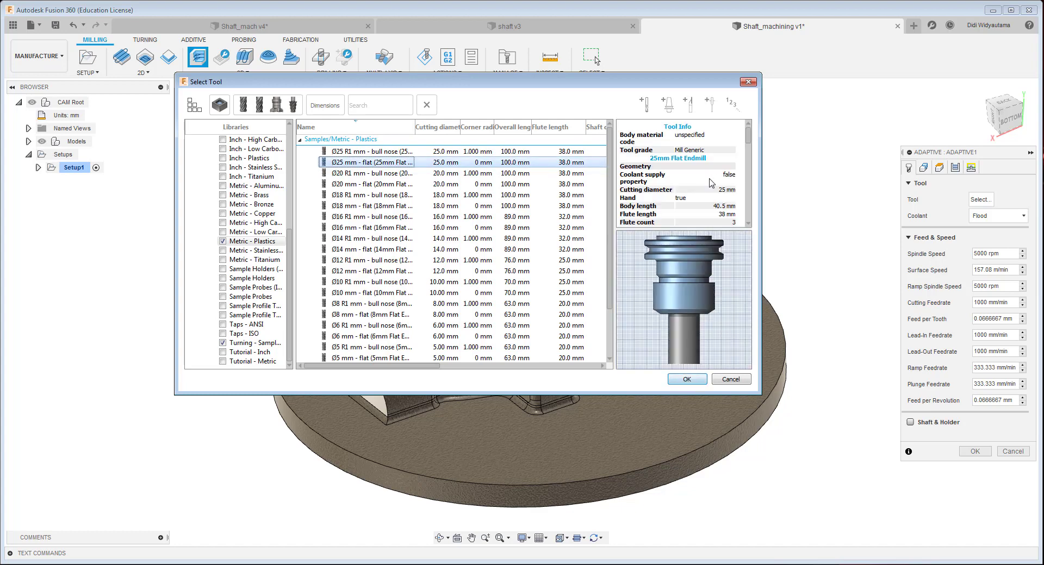
{"action": "left_click", "coordinate": [688, 380]}
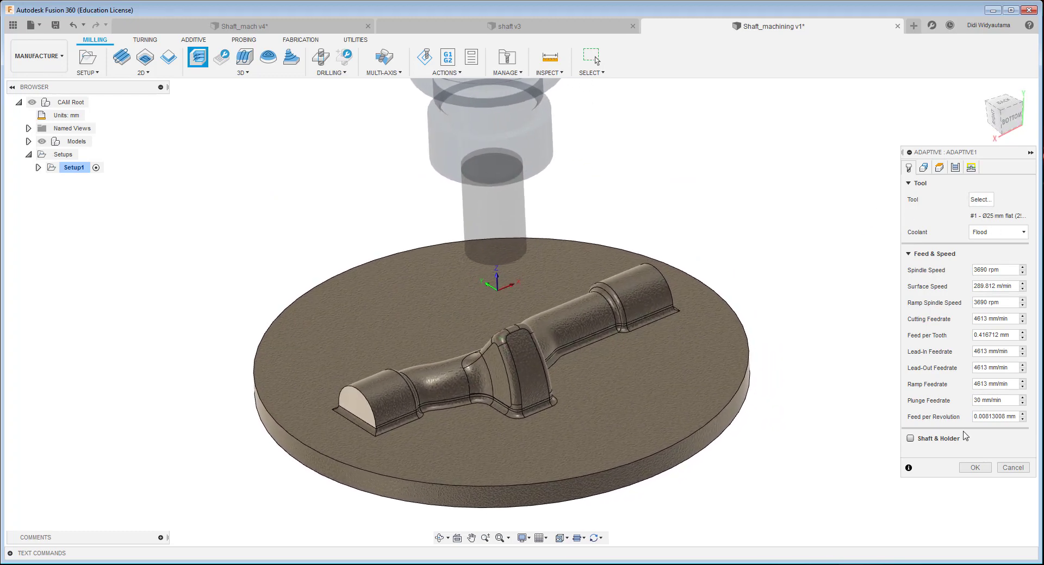
- Turn off Rest Machining in the adaptive clearing geometry and review the operation's heights
{"action": "left_click", "coordinate": [923, 167]}
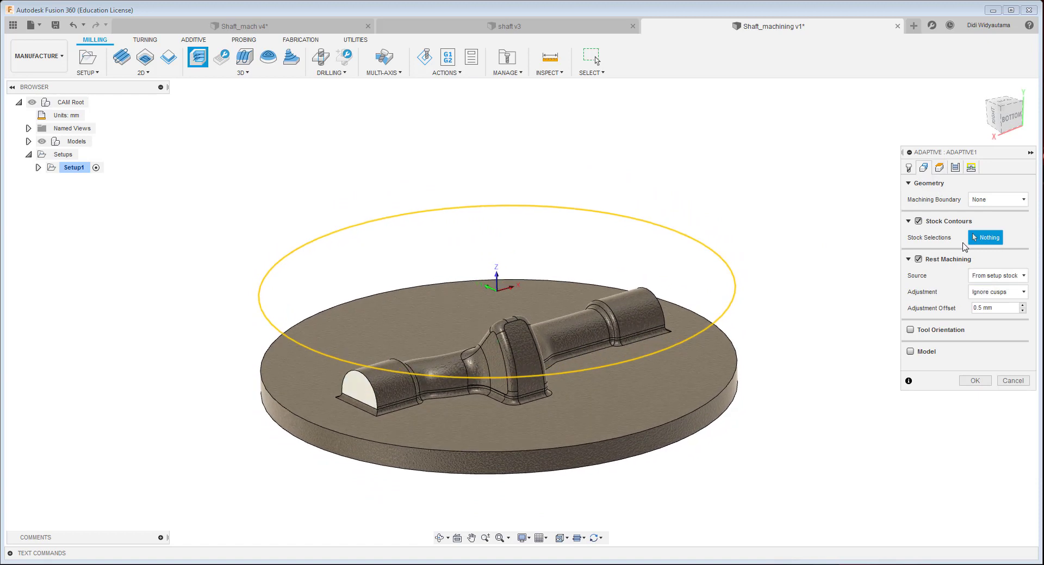
{"action": "left_click", "coordinate": [918, 260]}
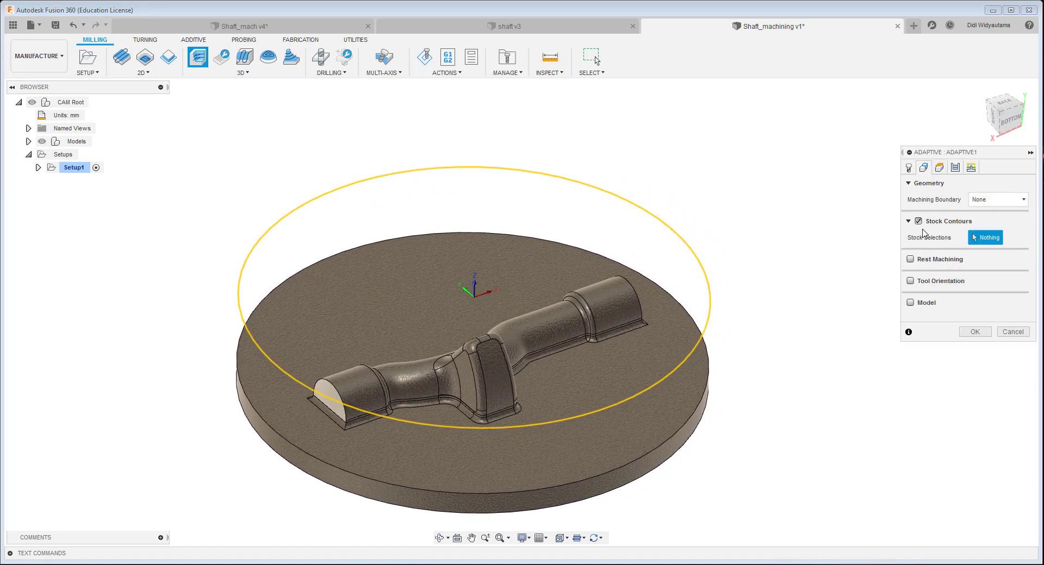
{"action": "left_click", "coordinate": [941, 168]}
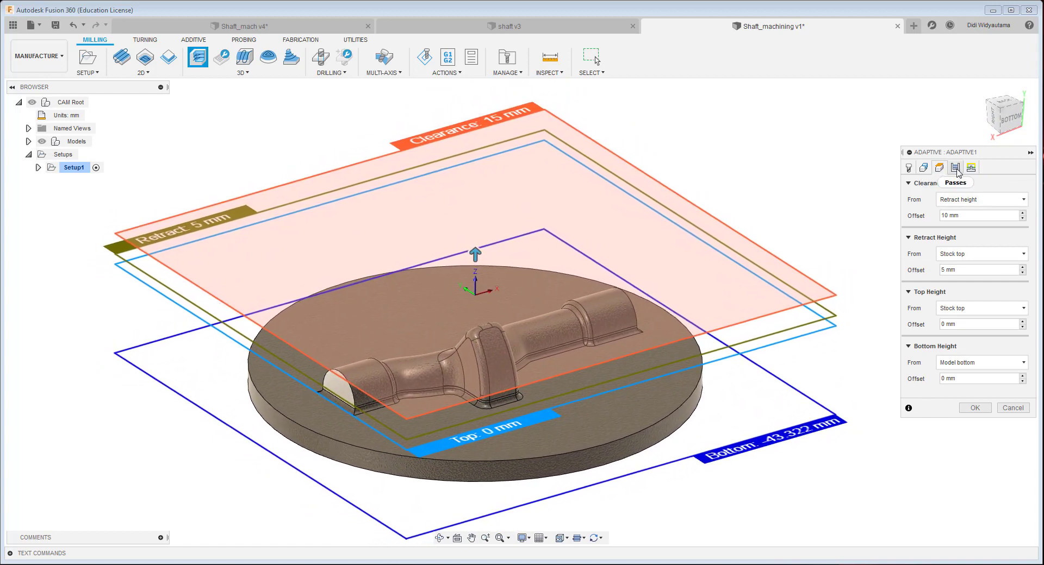
- Set the radial and axial stock to leave to 0.4 mm and generate the adaptive clearing toolpath
{"action": "left_click", "coordinate": [955, 167]}
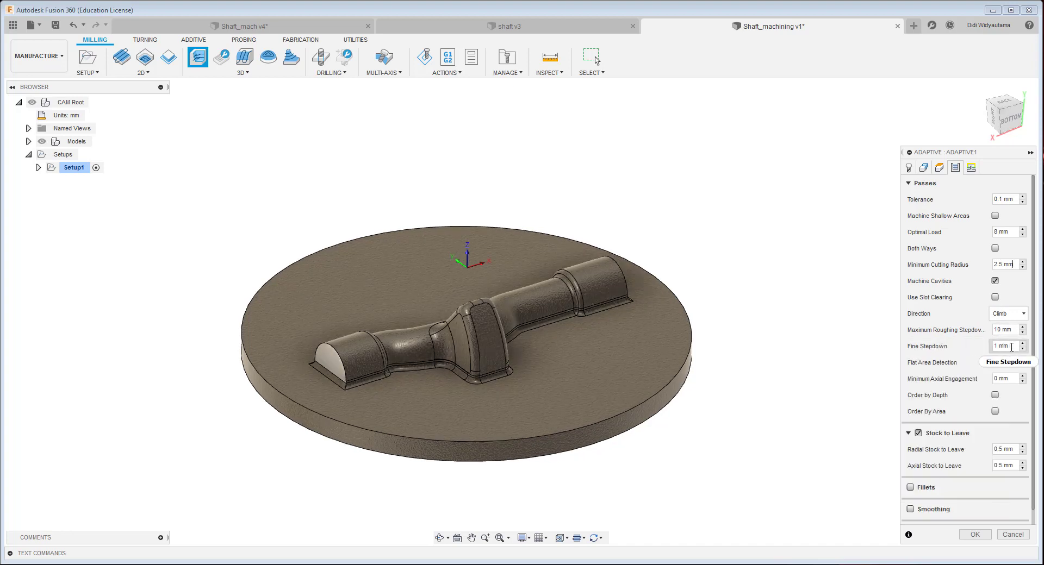
{"action": "mouse_move", "coordinate": [1000, 347]}
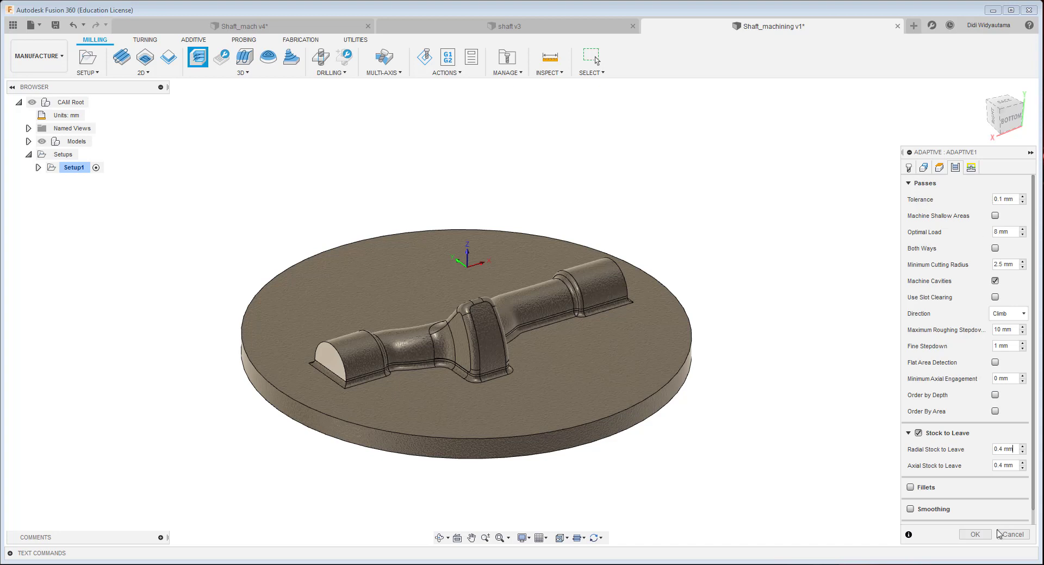
{"action": "left_click", "coordinate": [972, 167]}
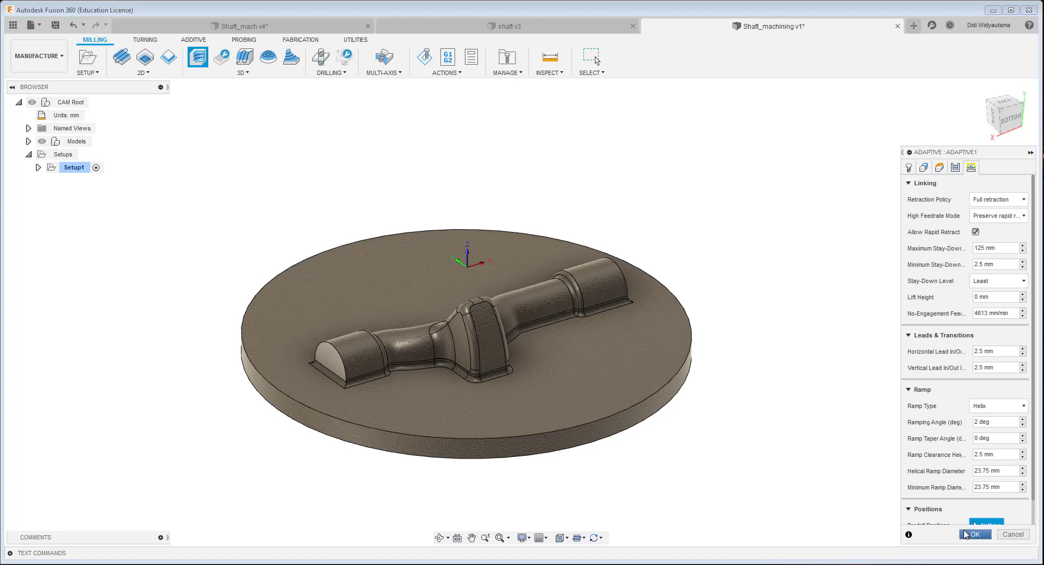
{"action": "left_click", "coordinate": [966, 535]}
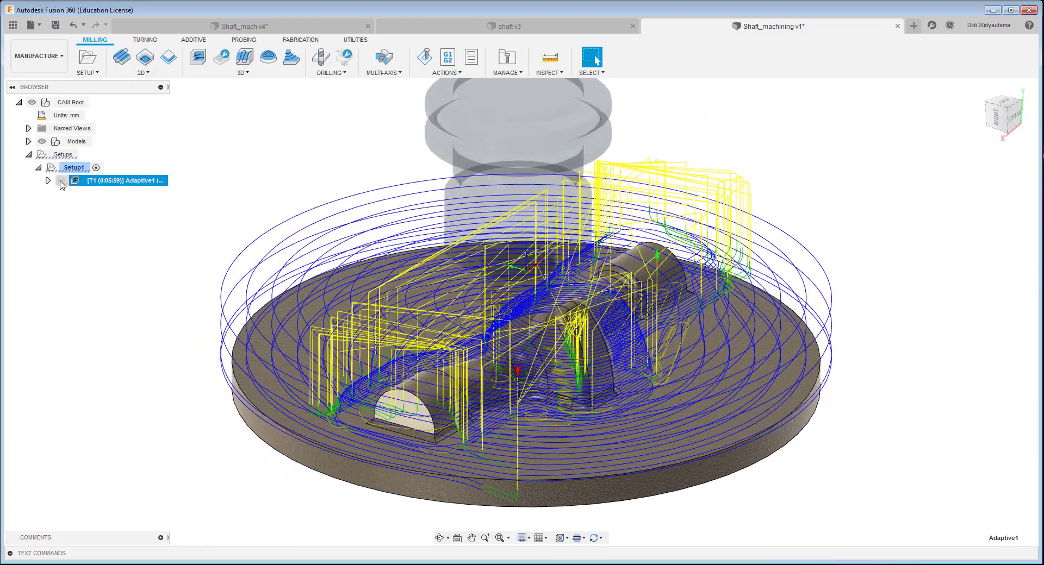
- Hide the adaptive clearing toolpath, then start a 3D Horizontal operation and bring up its height settings
{"action": "left_click", "coordinate": [61, 182]}
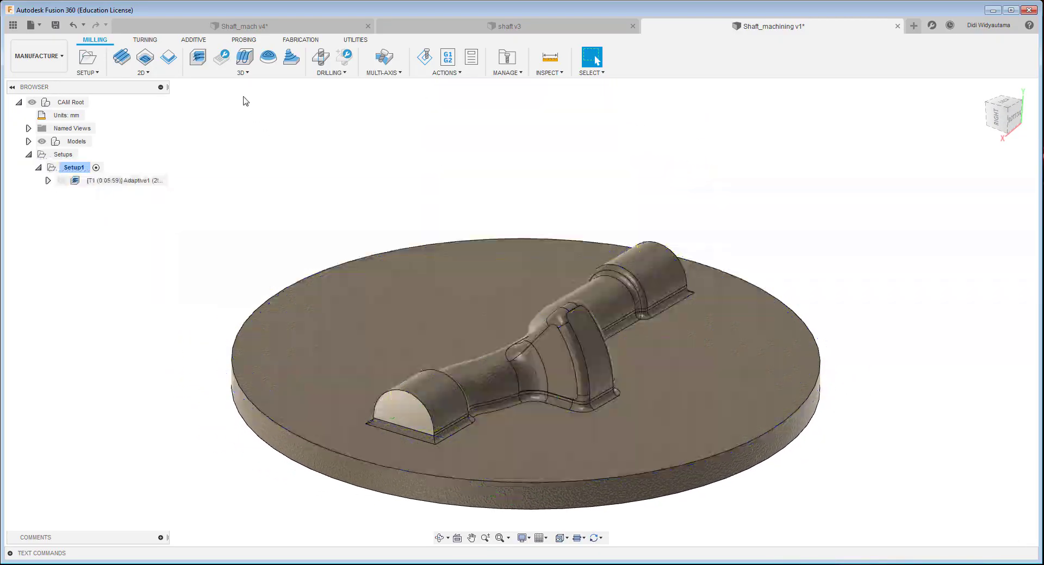
{"action": "left_click", "coordinate": [245, 73]}
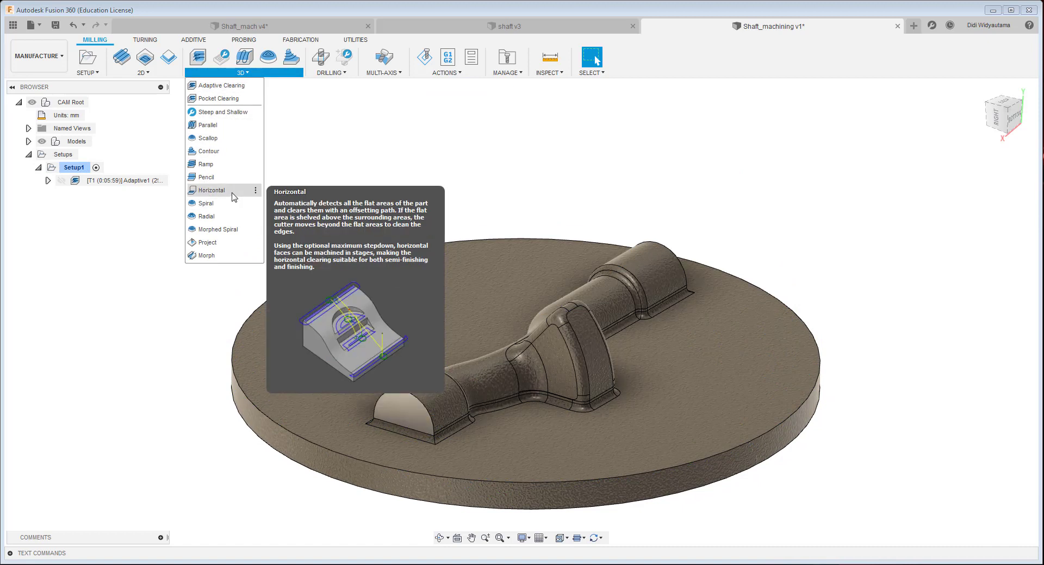
{"action": "left_click", "coordinate": [212, 191]}
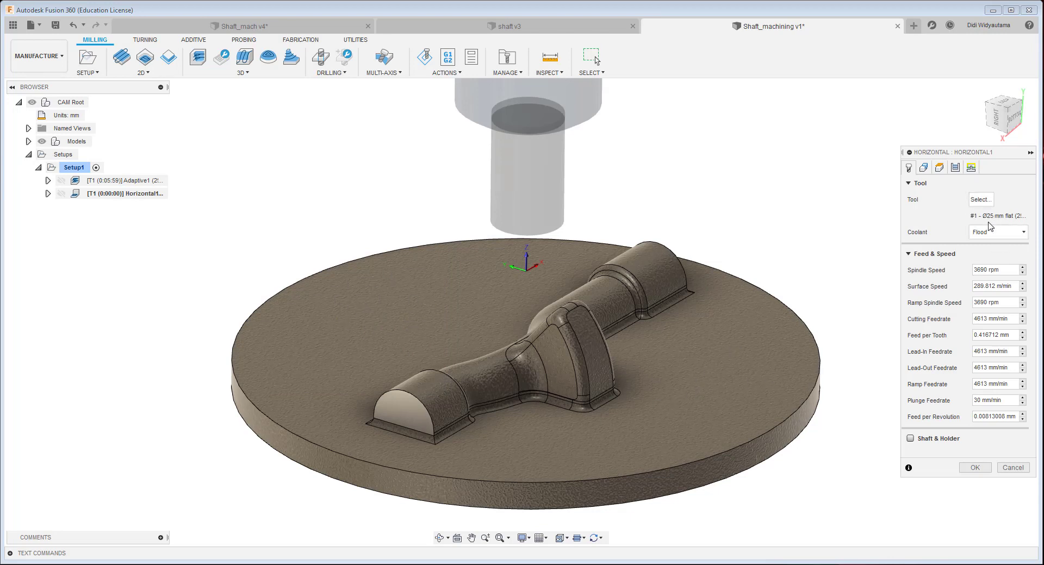
{"action": "left_click", "coordinate": [924, 168]}
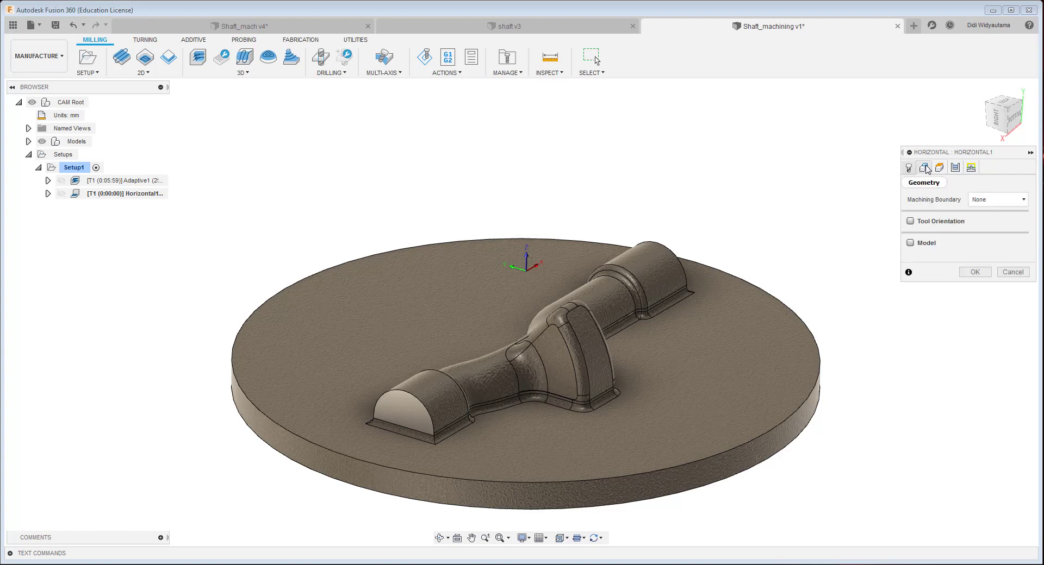
{"action": "left_click", "coordinate": [939, 168]}
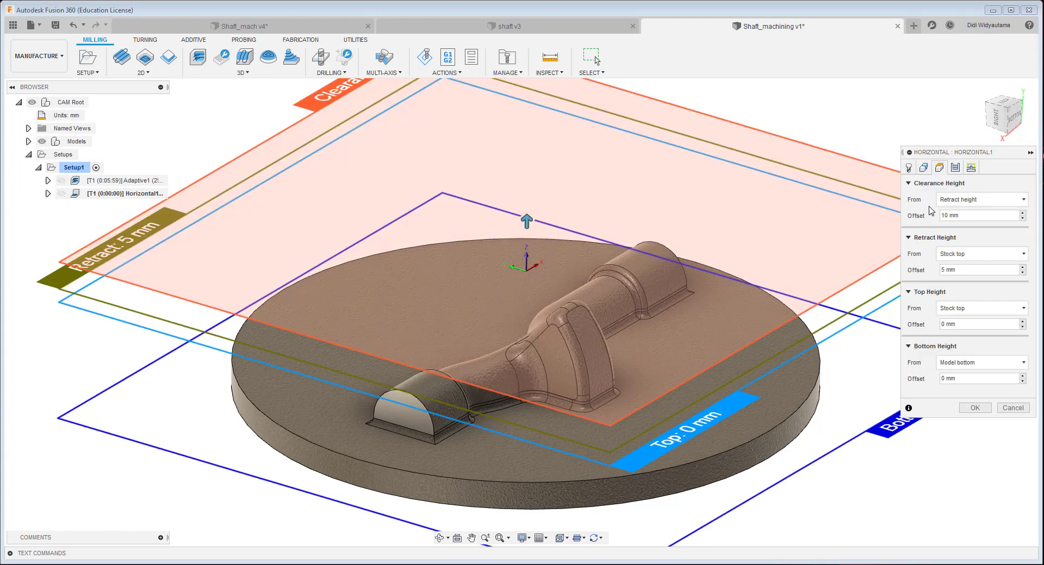
- Raise the horizontal operation's bottom height to a 10 mm offset from the model bottom, level with the disc's upper face
{"action": "middle_click_drag", "start_coordinate": [877, 447], "coordinate": [877, 423], "text": "shift"}
{"action": "left_click_drag", "start_coordinate": [873, 429], "coordinate": [871, 398]}
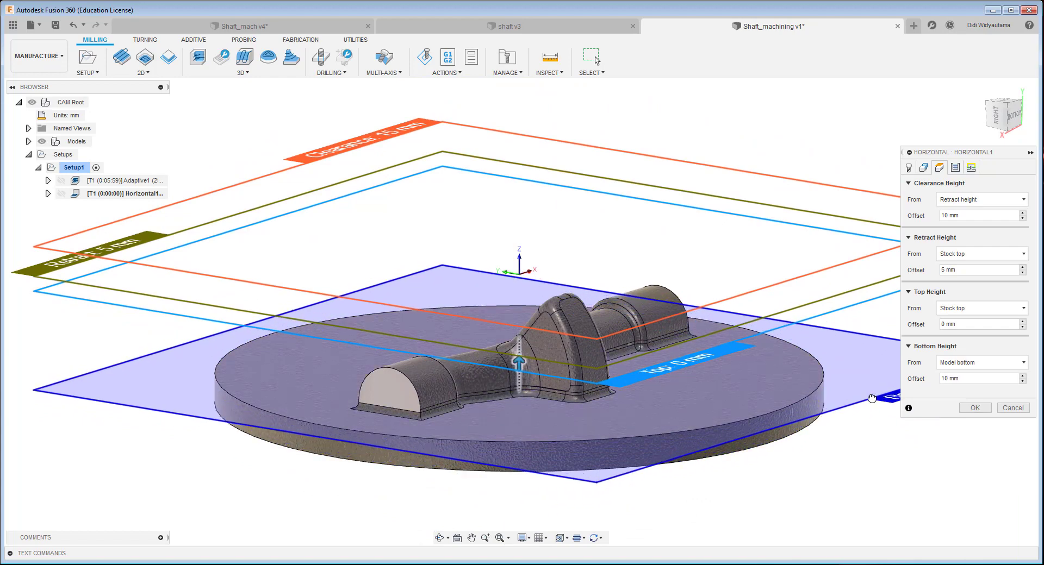
{"action": "middle_click_drag", "start_coordinate": [871, 398], "coordinate": [861, 378], "text": "shift"}
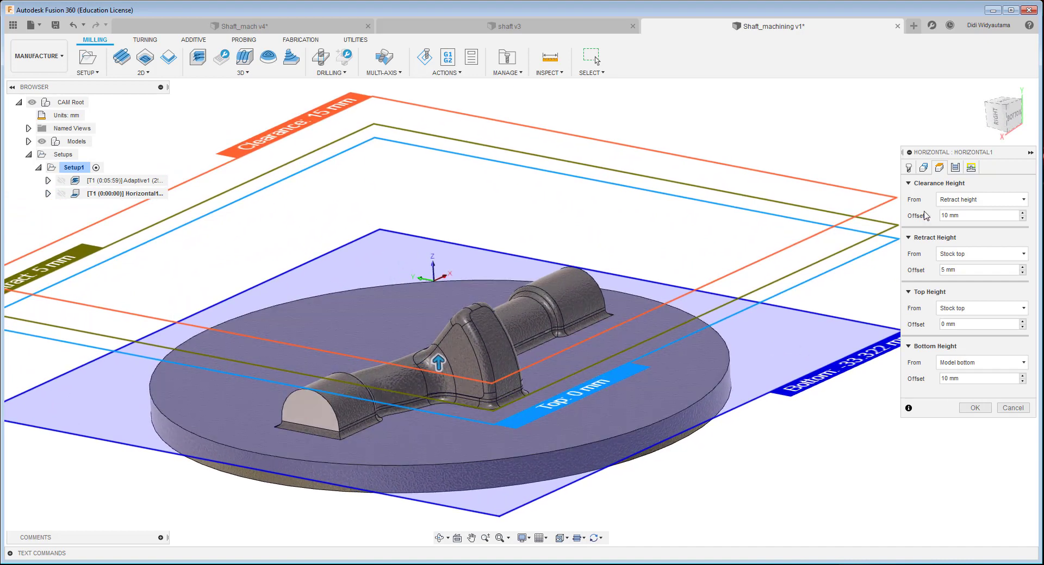
- Lower the horizontal operation's top height to a -28 mm offset from the stock top and generate the toolpath
{"action": "scroll", "coordinate": [356, 283], "scroll_direction": "down", "scroll_amount": 2}
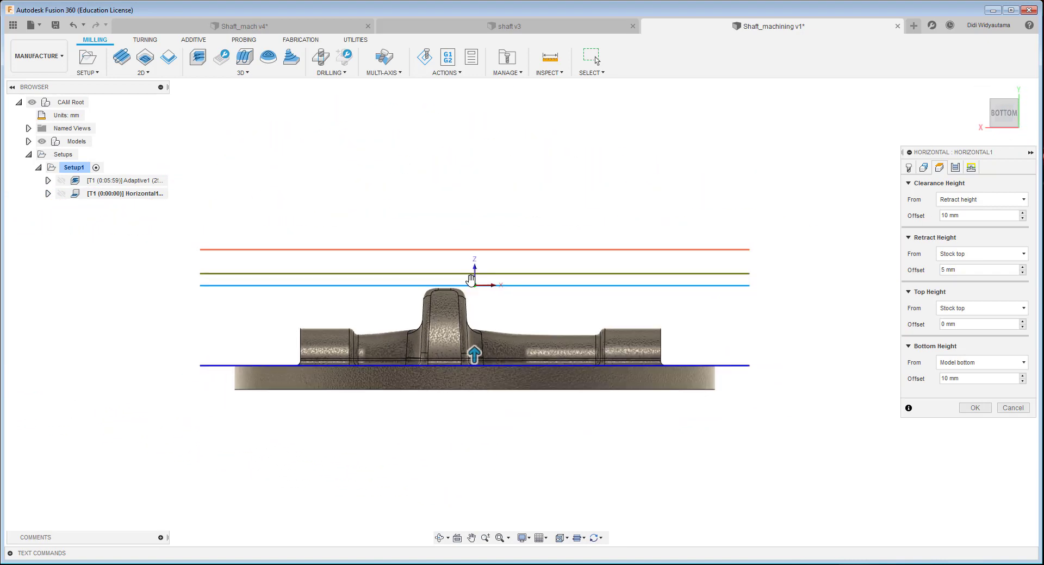
{"action": "left_click_drag", "start_coordinate": [721, 285], "coordinate": [710, 355]}
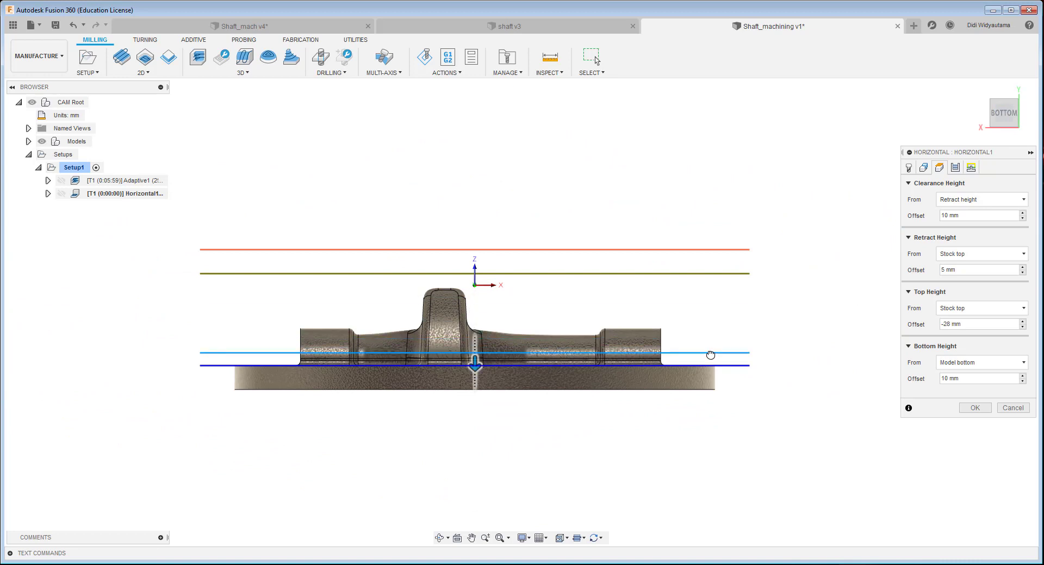
{"action": "scroll", "coordinate": [720, 362], "scroll_direction": "up", "scroll_amount": 3}
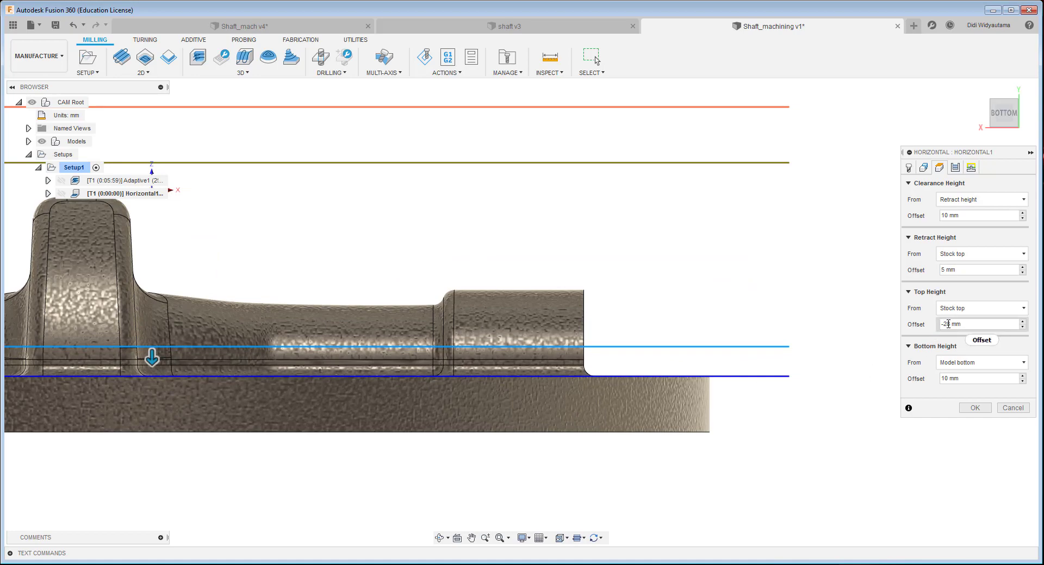
{"action": "middle_click_drag", "start_coordinate": [805, 361], "coordinate": [1006, 299], "text": "shift"}
{"action": "left_click", "coordinate": [956, 168]}
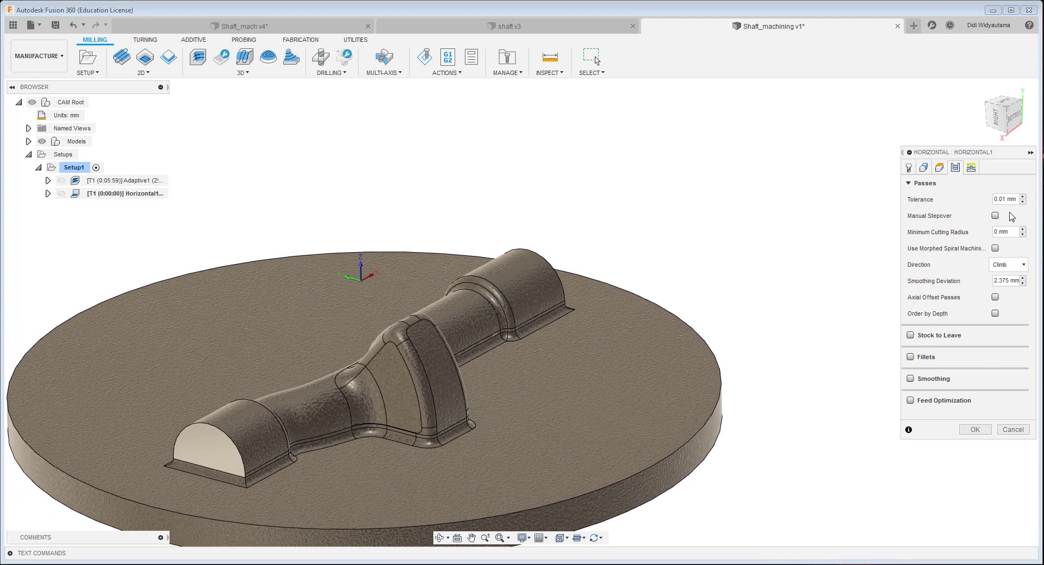
{"action": "left_click", "coordinate": [979, 430]}
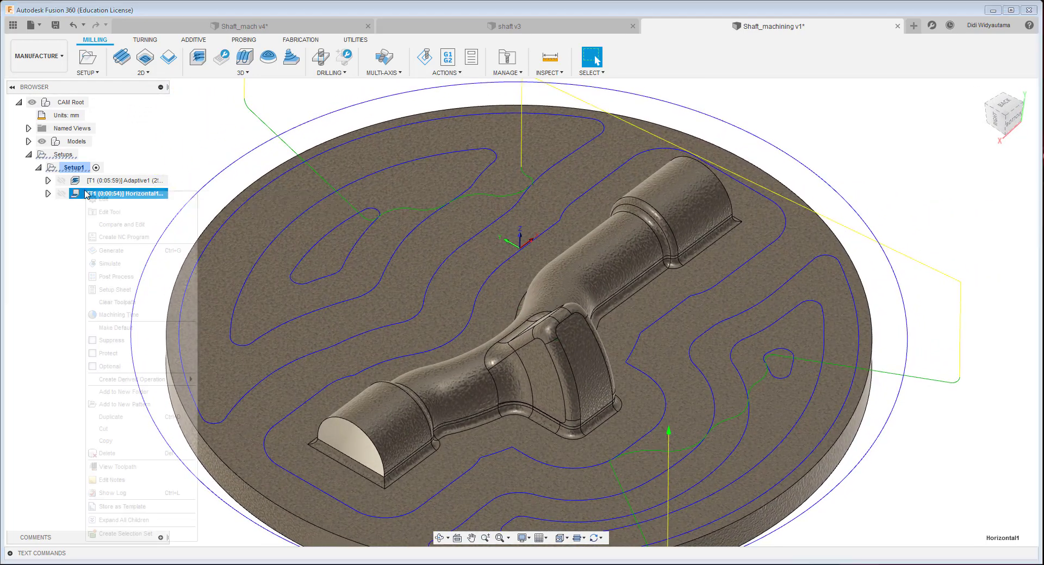
- Reopen the horizontal operation to review its pass settings, and close it without changes
{"action": "right_click", "coordinate": [86, 195]}
{"action": "left_click", "coordinate": [98, 204]}
{"action": "left_click", "coordinate": [956, 168]}
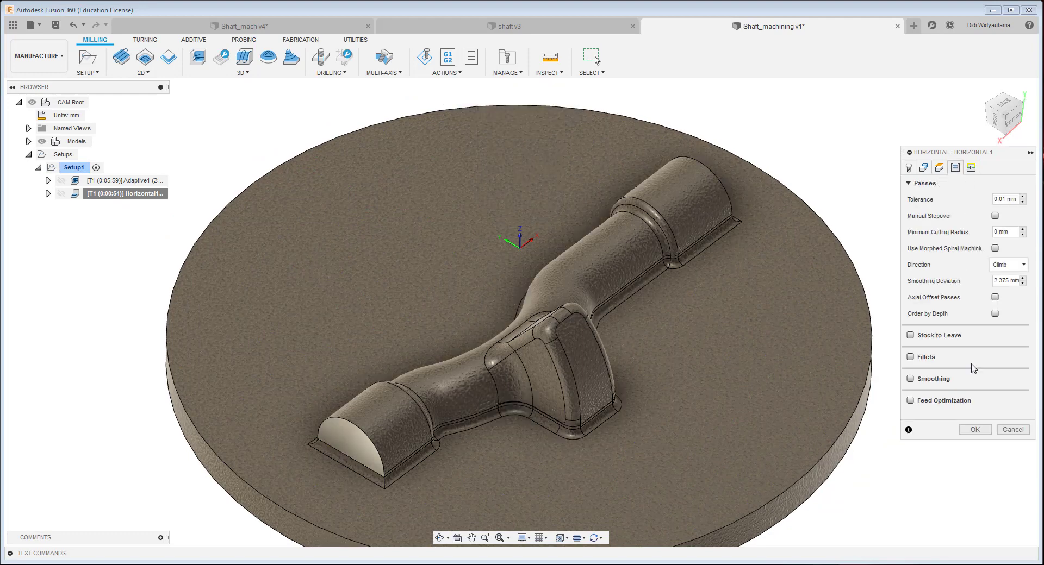
{"action": "left_click", "coordinate": [1012, 430]}
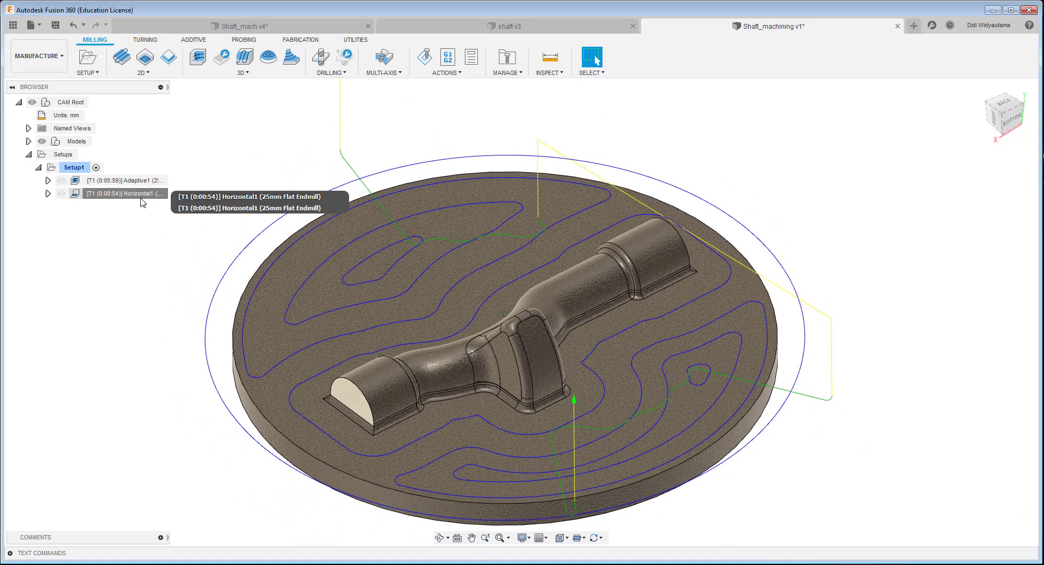
- Compare the adaptive and horizontal toolpaths on the part, leaving both hidden
{"action": "left_click", "coordinate": [62, 181]}
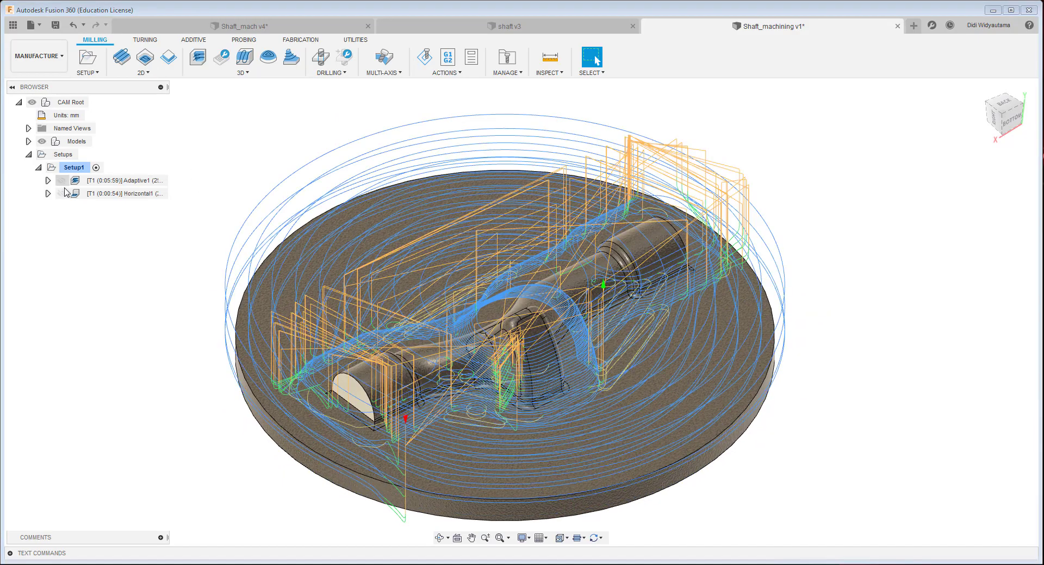
{"action": "left_click", "coordinate": [62, 180]}
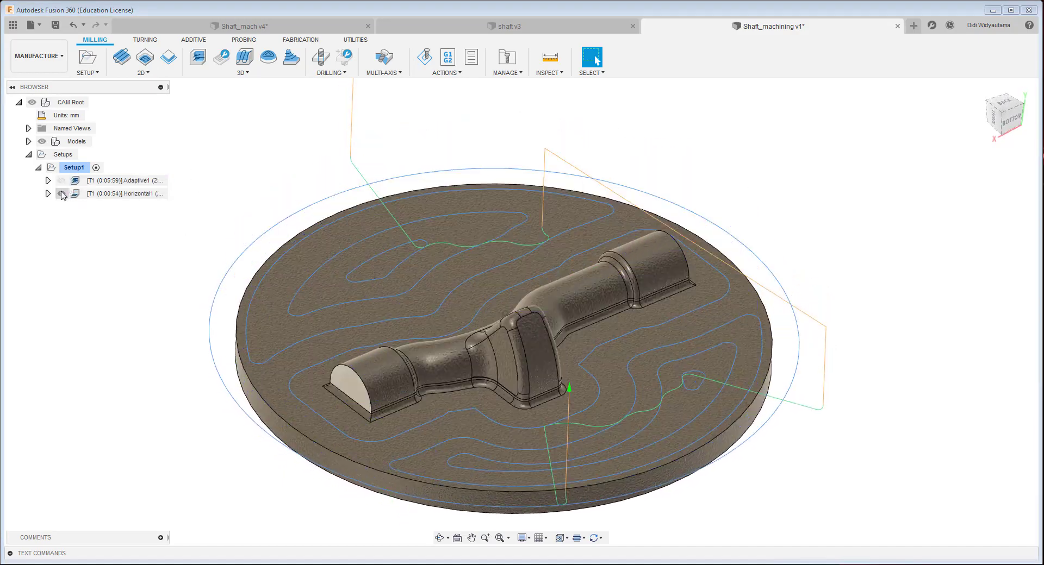
{"action": "left_click", "coordinate": [61, 194]}
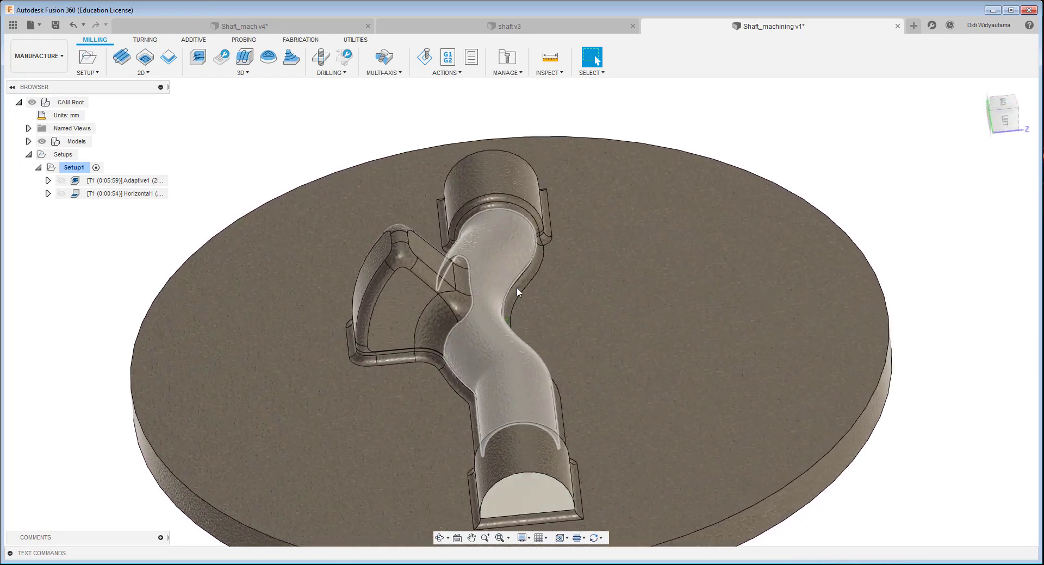
- Start a 3D Scallop operation and filter its tool selection for 3D profile milling
{"action": "left_click", "coordinate": [243, 73]}
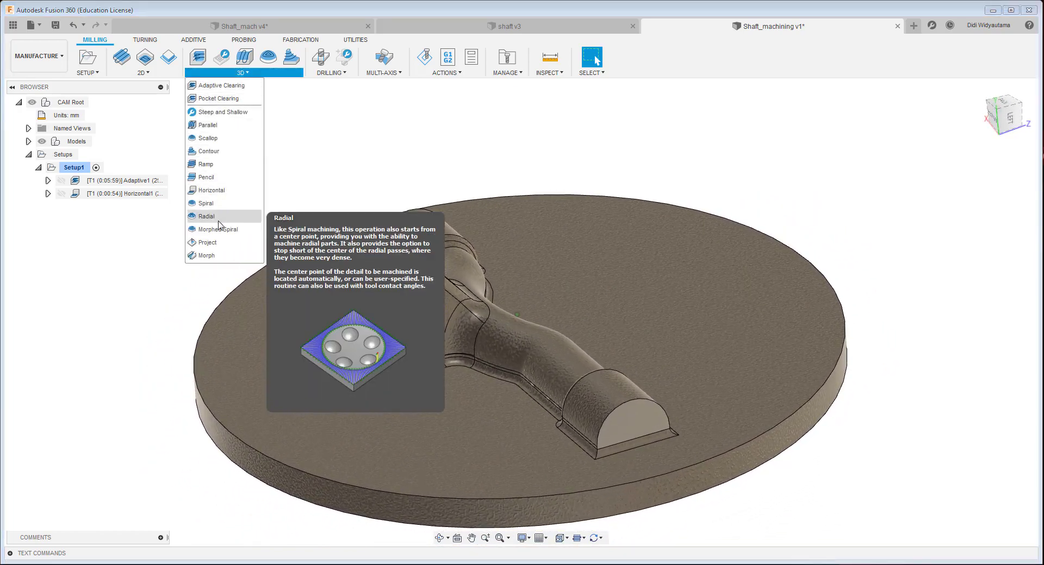
{"action": "left_click", "coordinate": [214, 138]}
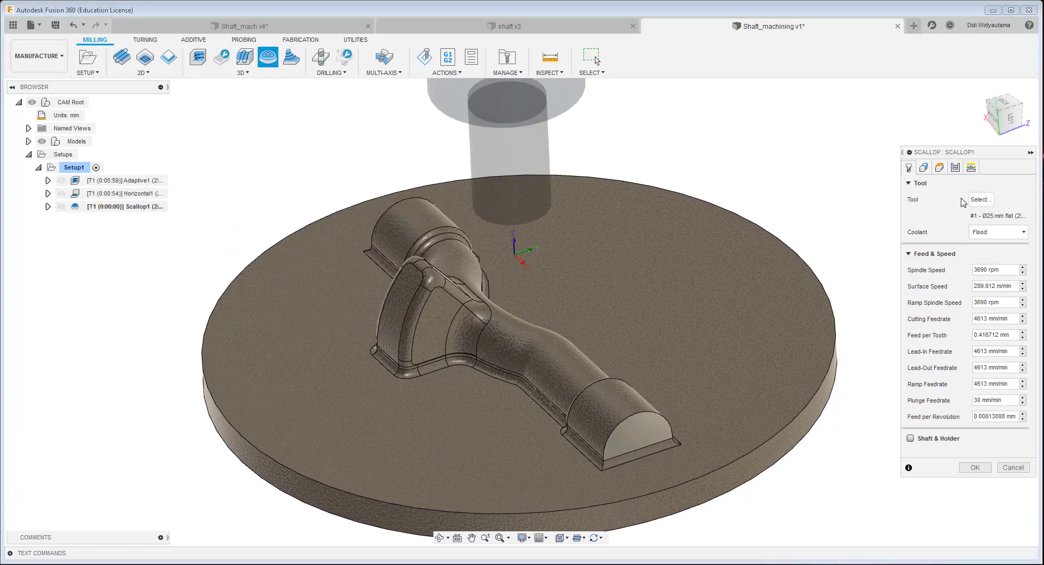
{"action": "left_click", "coordinate": [979, 200]}
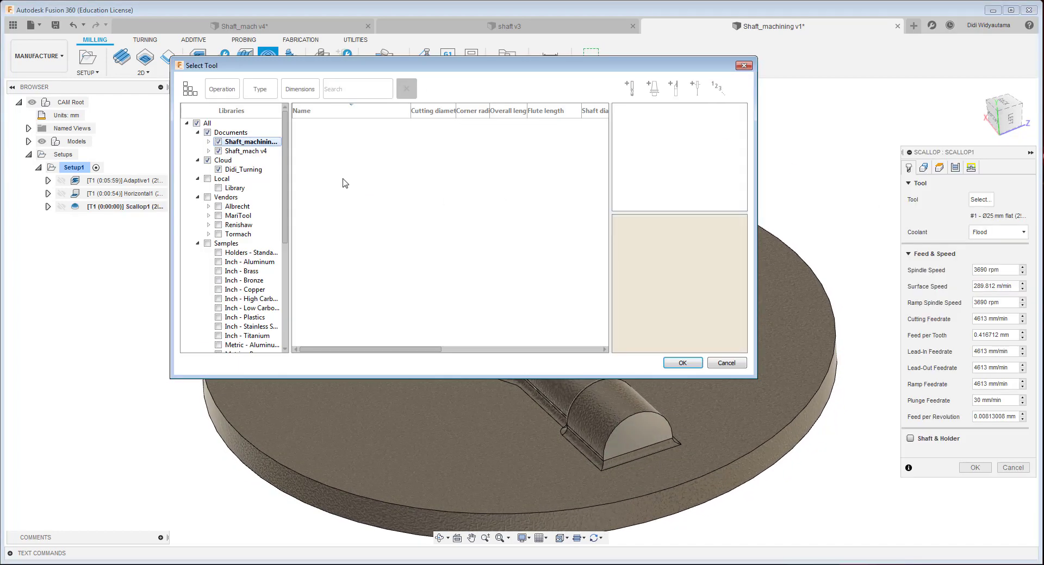
{"action": "left_click", "coordinate": [196, 94]}
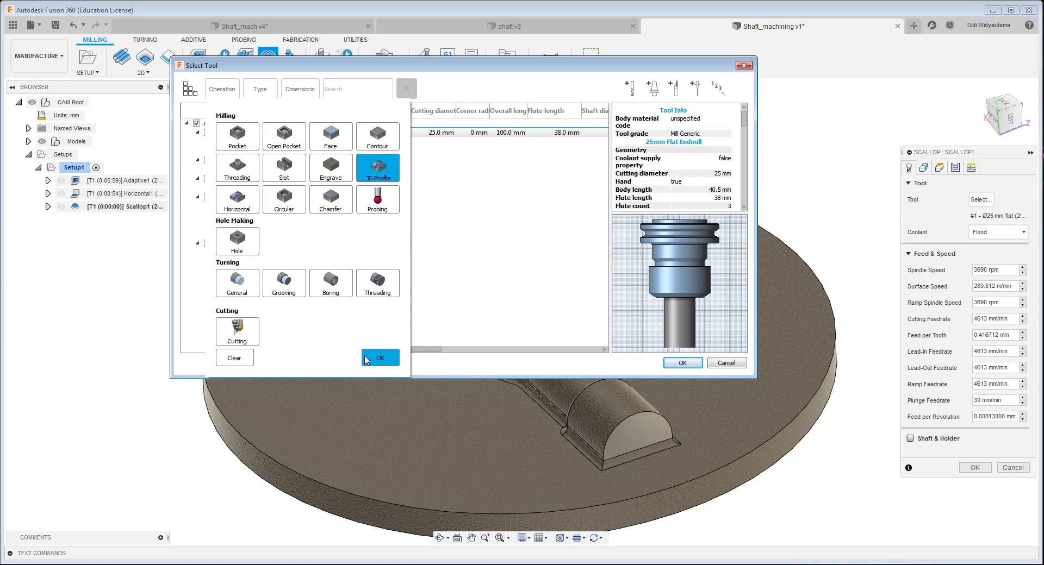
{"action": "left_click", "coordinate": [381, 359]}
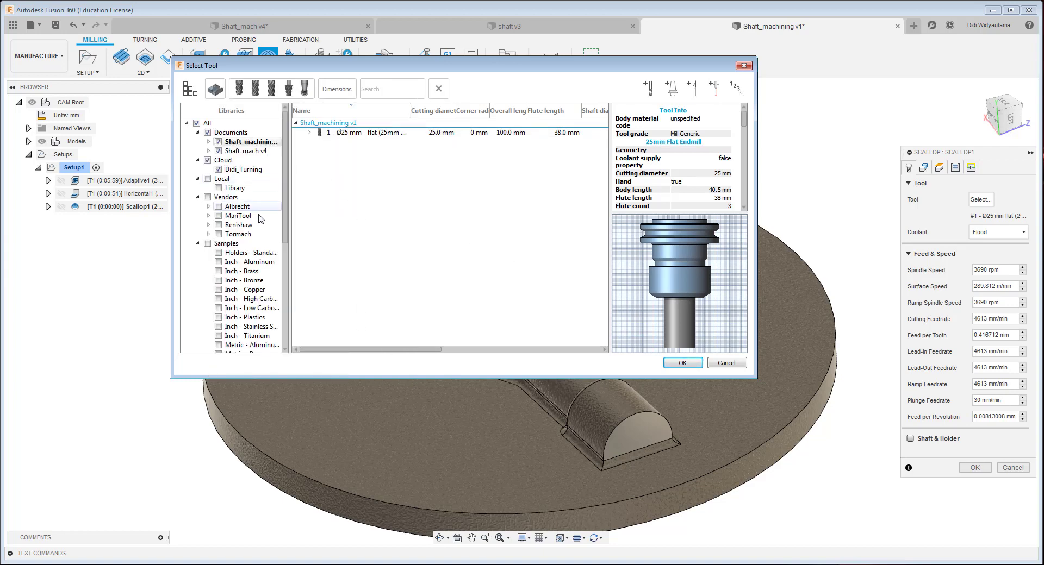
- Assign the Ø8 mm ball end mill from the Metric - Plastics sample library to the scallop operation
{"action": "left_click_drag", "start_coordinate": [285, 195], "coordinate": [272, 269]}
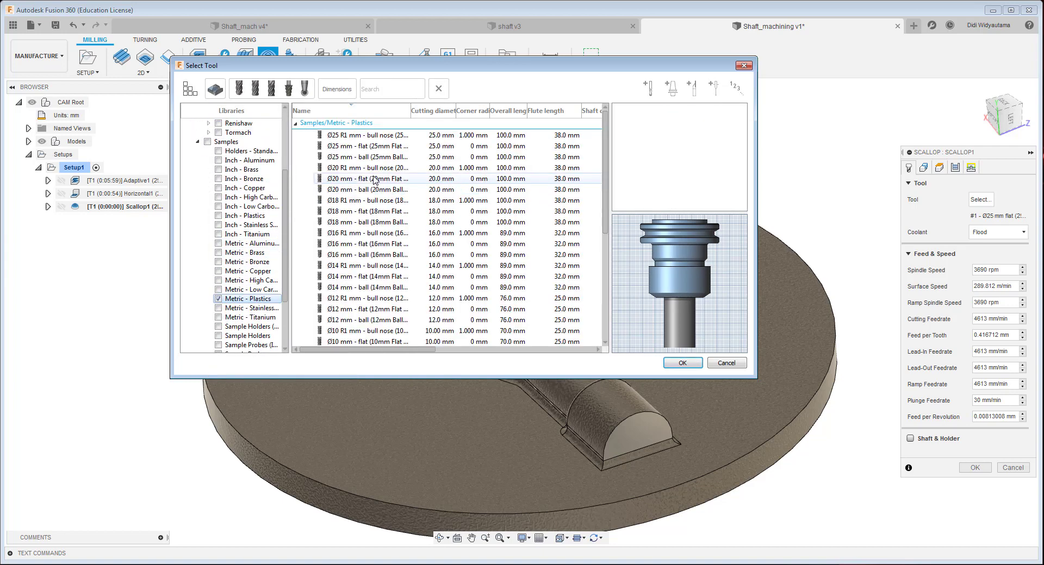
{"action": "scroll", "coordinate": [413, 174], "scroll_direction": "down", "scroll_amount": 5}
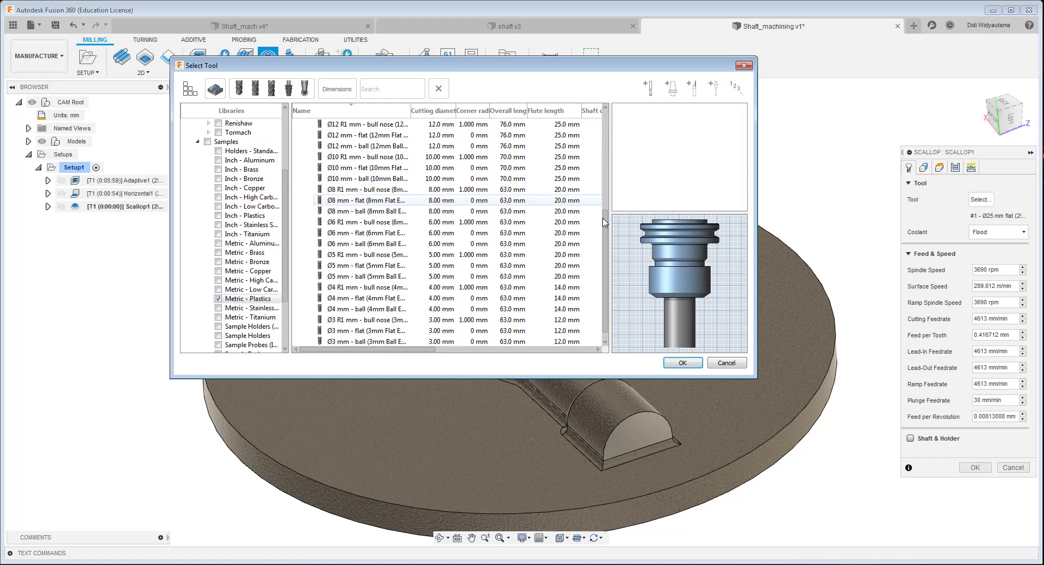
{"action": "left_click", "coordinate": [387, 201]}
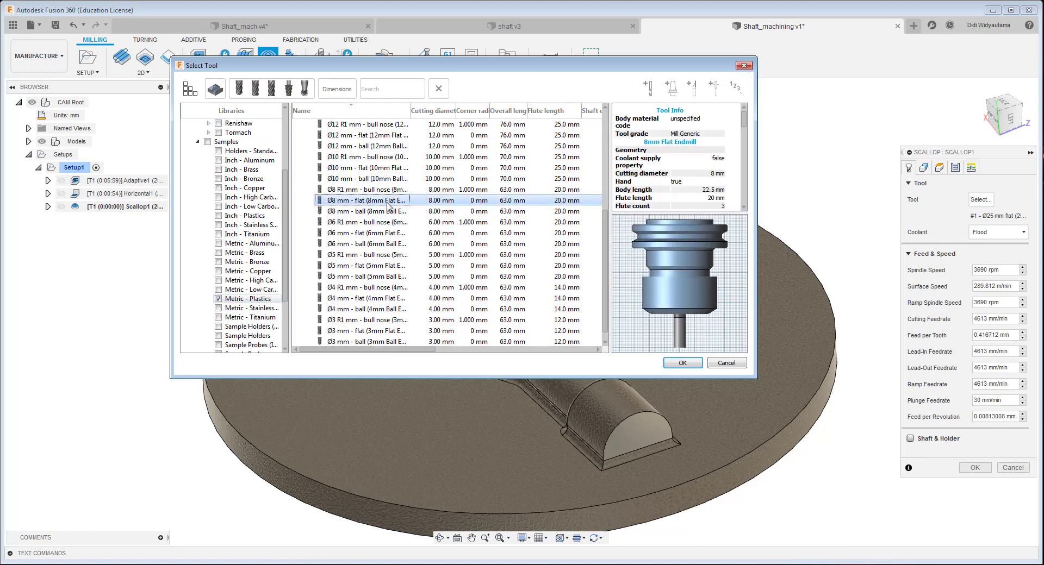
{"action": "left_click", "coordinate": [388, 211]}
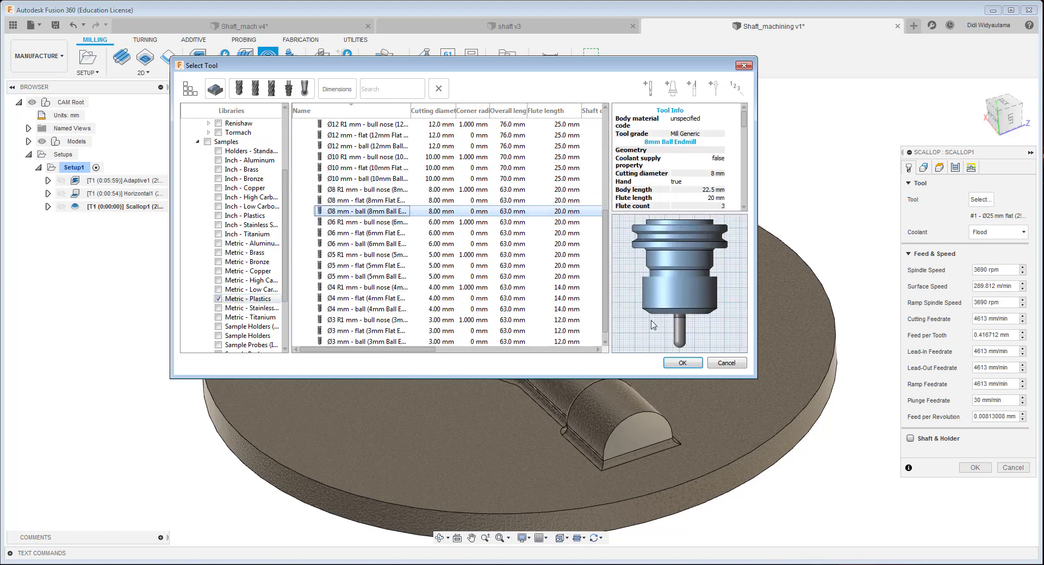
{"action": "left_click", "coordinate": [674, 370]}
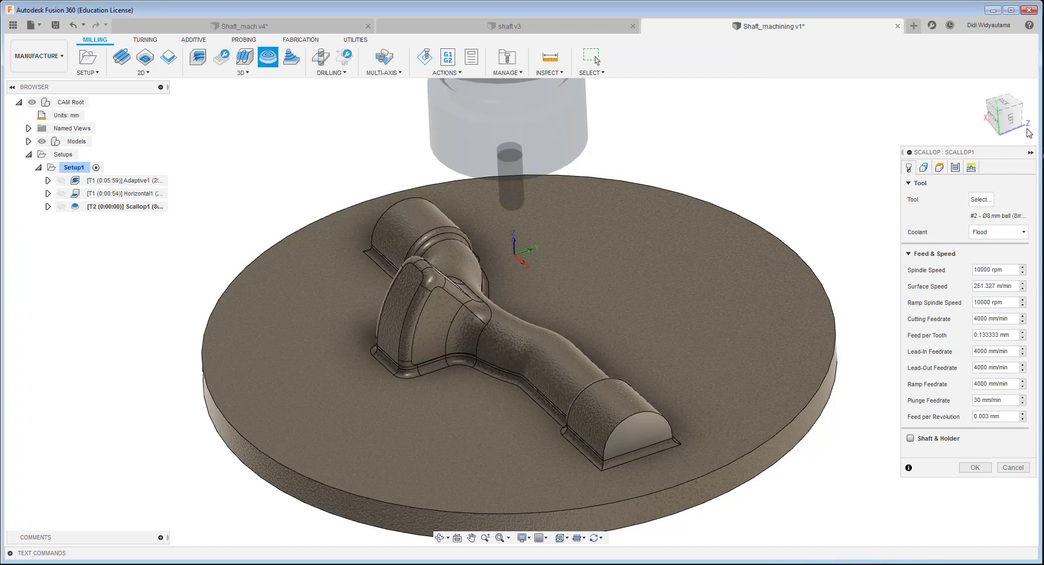
- Check the ball end mill's reach from the left side view and set its body length to 40 mm
{"action": "left_click", "coordinate": [1013, 124]}
{"action": "scroll", "coordinate": [505, 165], "scroll_direction": "up", "scroll_amount": 3}
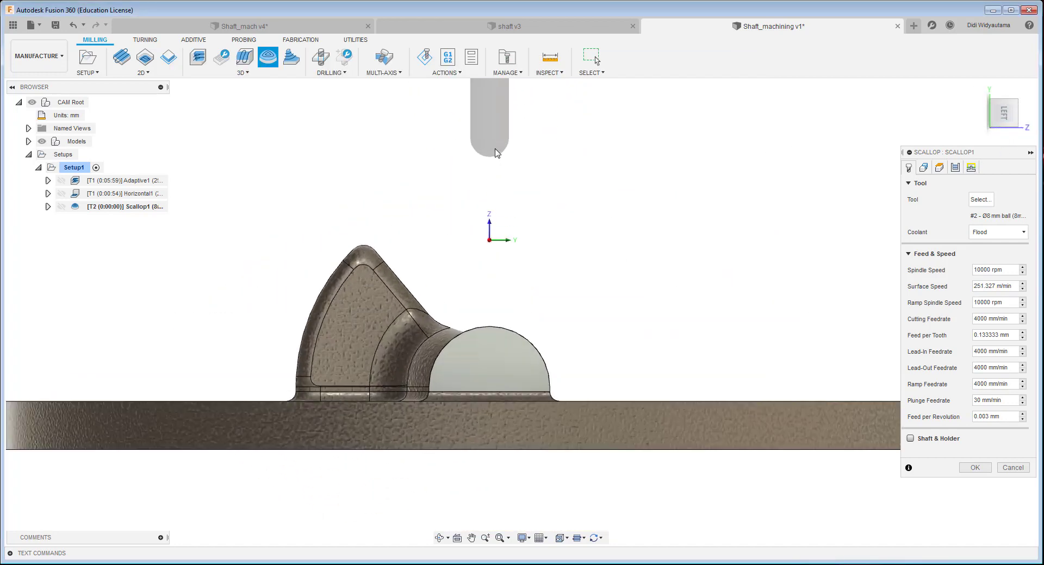
{"action": "middle_click_drag", "start_coordinate": [505, 168], "coordinate": [514, 230]}
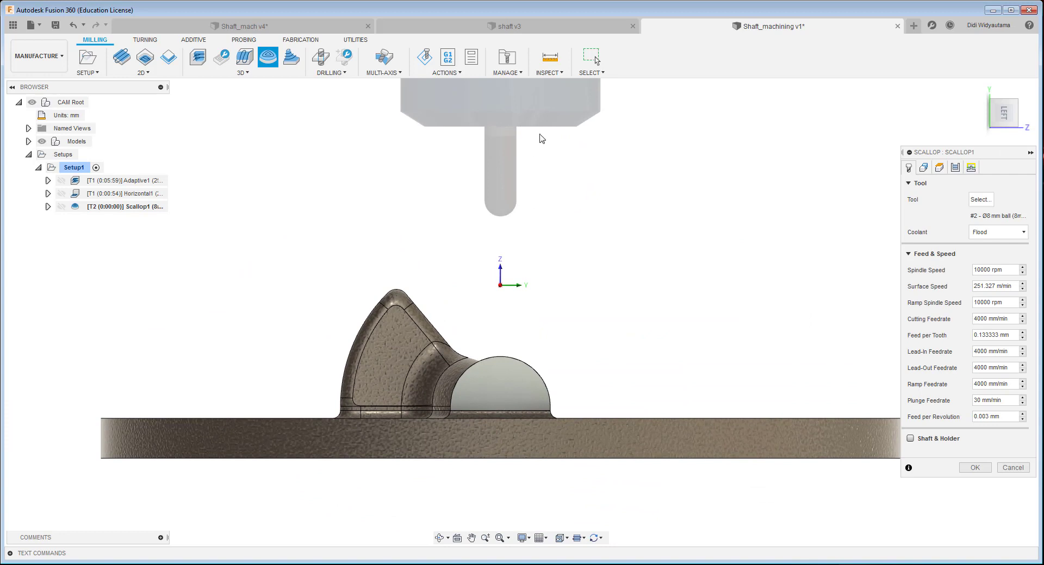
{"action": "left_click", "coordinate": [981, 200]}
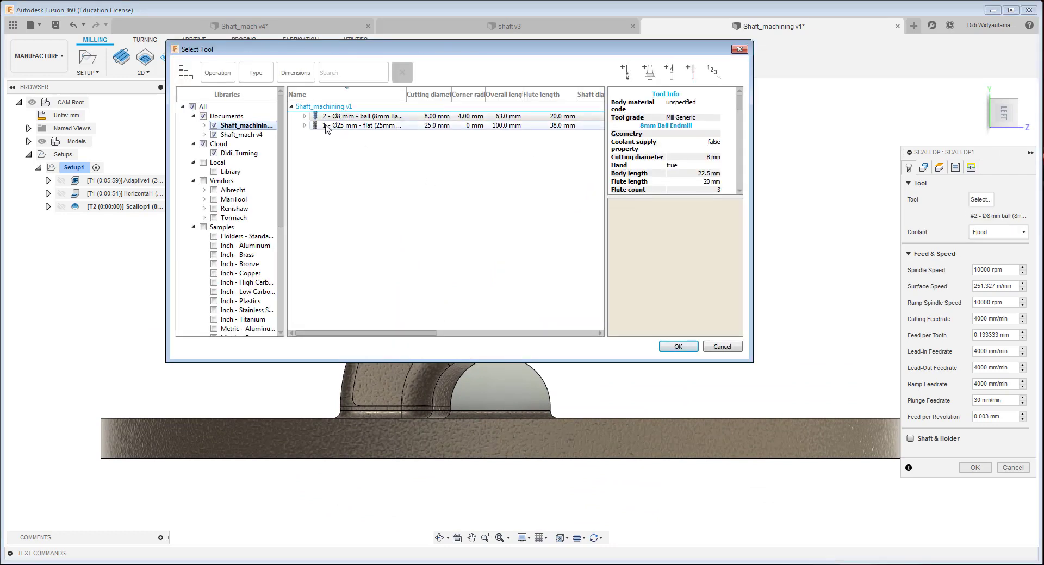
{"action": "right_click", "coordinate": [348, 120]}
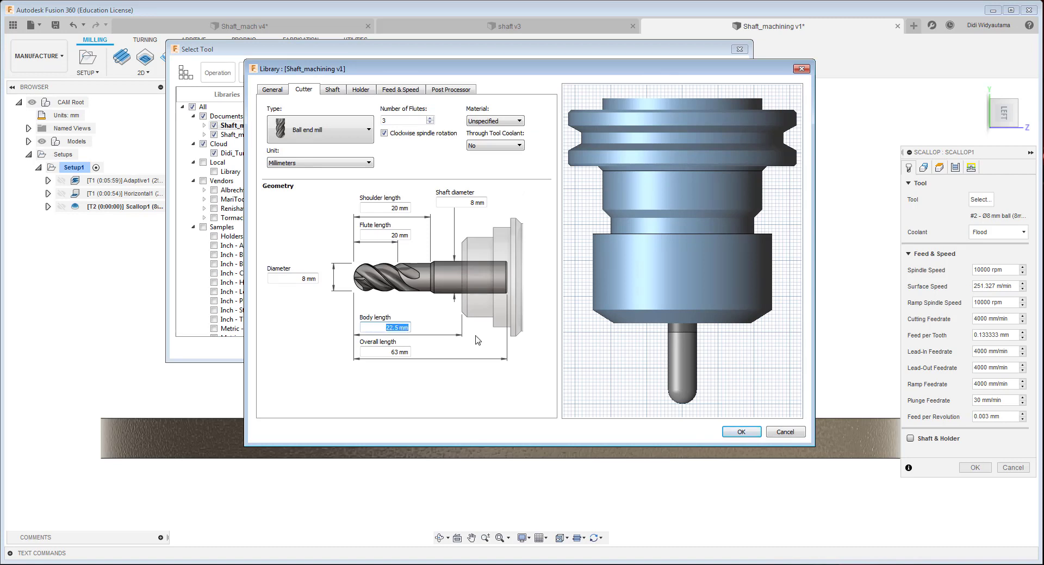
{"action": "type", "text": "40"}
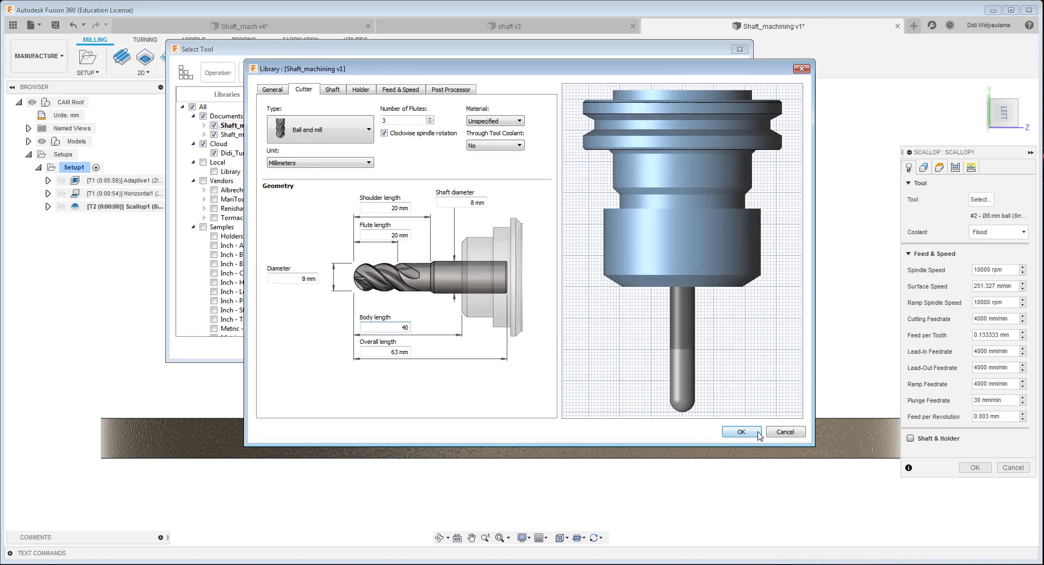
{"action": "left_click", "coordinate": [758, 434]}
{"action": "left_click", "coordinate": [666, 351]}
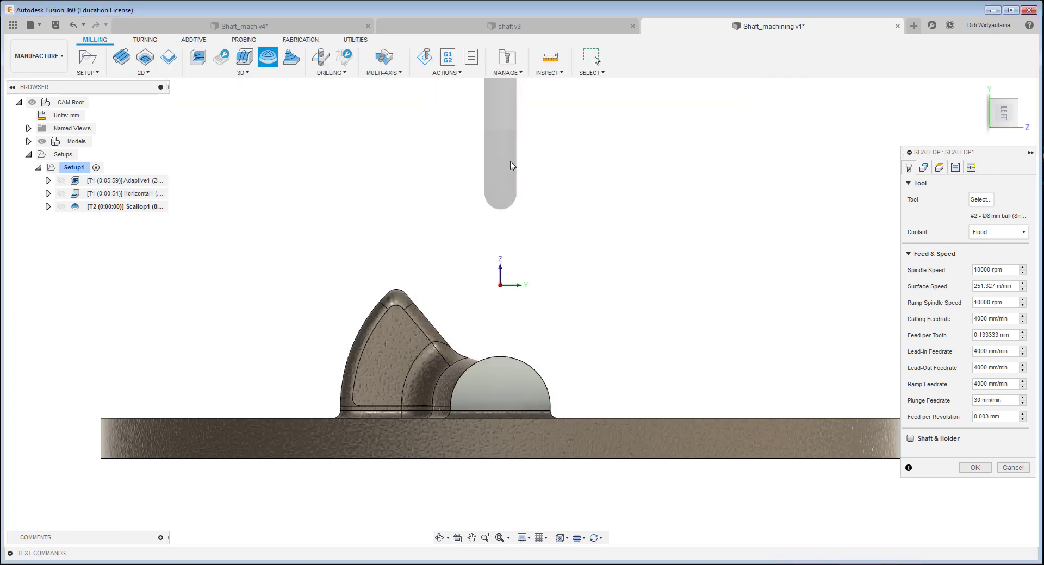
- Set the scallop operation's machining boundary to Selection and pick the closed outline around the shaft's base
{"action": "scroll", "coordinate": [552, 240], "scroll_direction": "down", "scroll_amount": 1}
{"action": "middle_click_drag", "start_coordinate": [558, 221], "coordinate": [556, 242]}
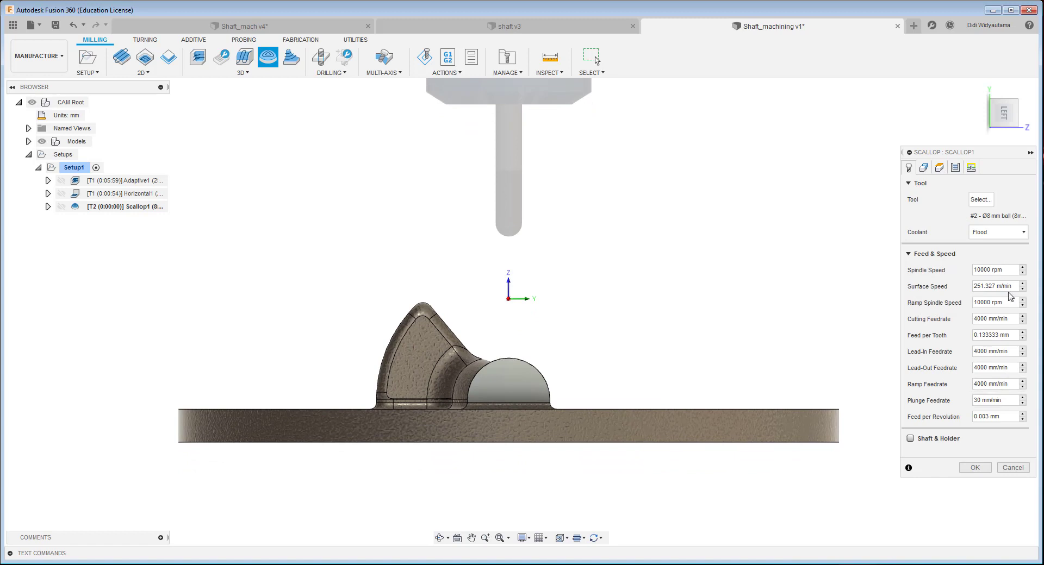
{"action": "left_click", "coordinate": [928, 168]}
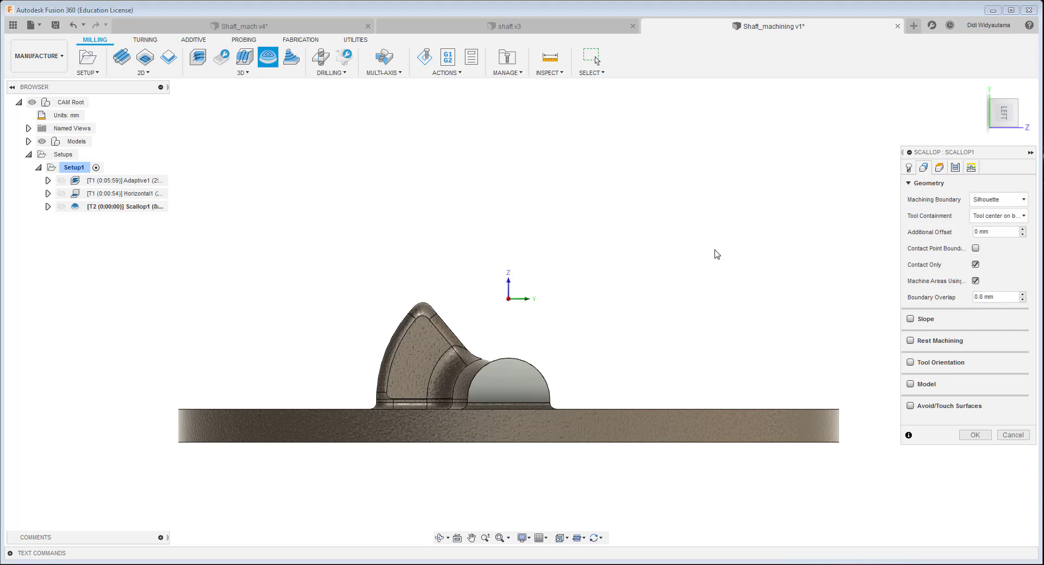
{"action": "middle_click_drag", "start_coordinate": [743, 248], "coordinate": [902, 245], "text": "shift"}
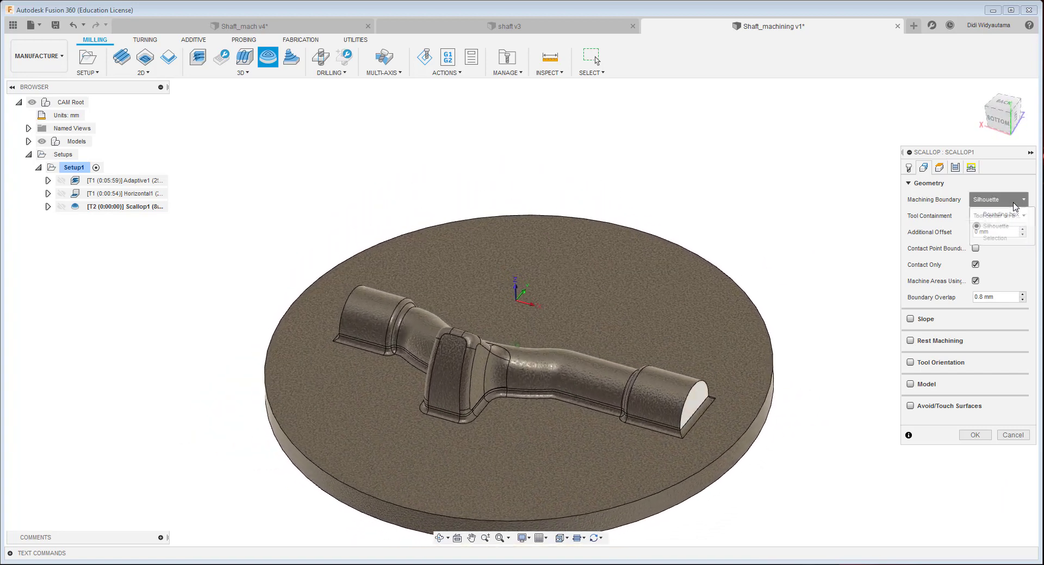
{"action": "left_click", "coordinate": [1014, 199]}
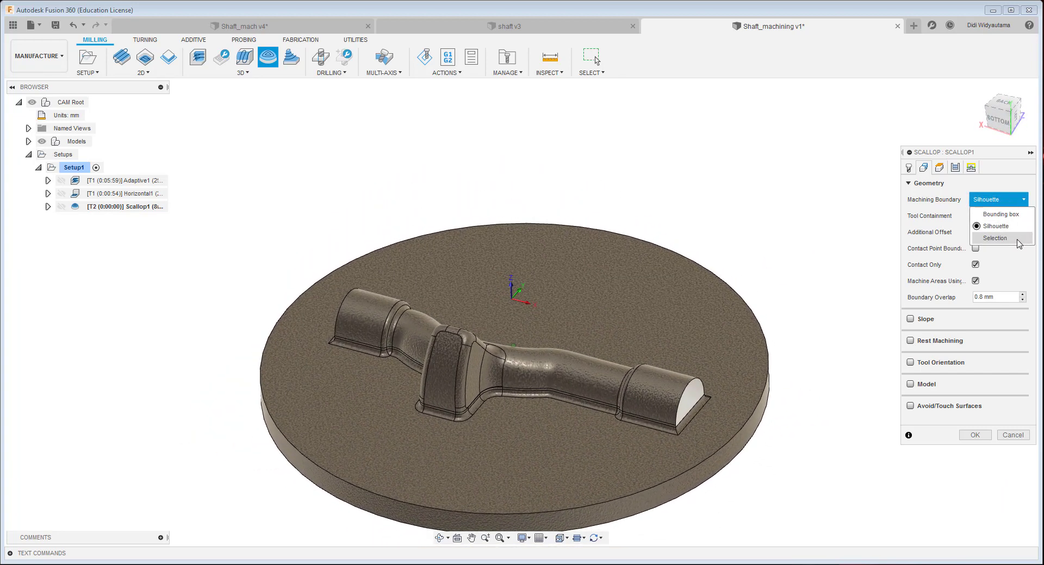
{"action": "left_click", "coordinate": [995, 238]}
{"action": "scroll", "coordinate": [599, 420], "scroll_direction": "up", "scroll_amount": 3}
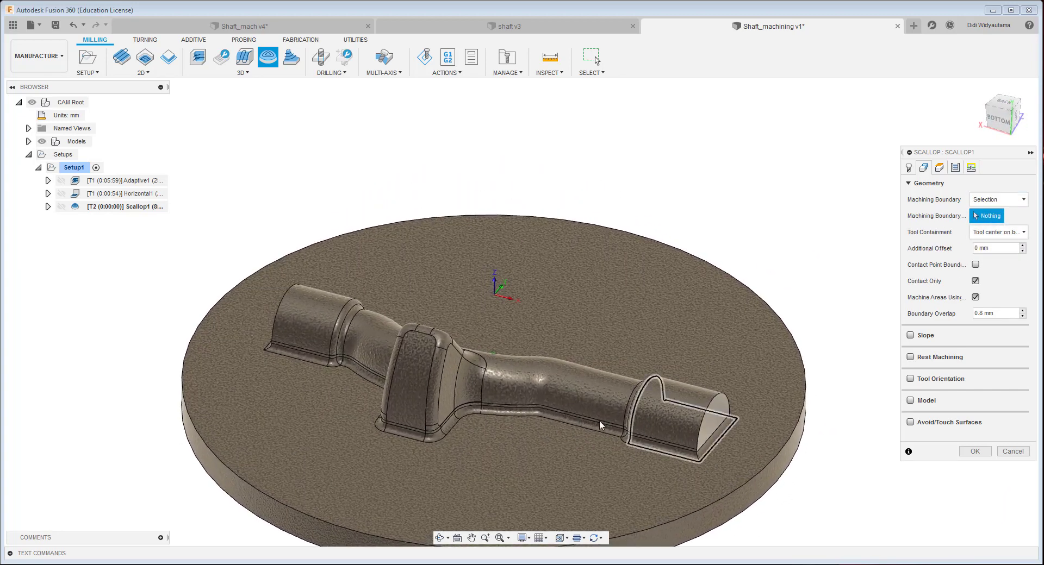
{"action": "left_click", "coordinate": [546, 428]}
- Set the scallop operation's tool containment to Tool outside boundary
{"action": "middle_click_drag", "start_coordinate": [881, 547], "coordinate": [751, 321], "text": "shift"}
{"action": "left_click", "coordinate": [1017, 233]}
{"action": "left_click", "coordinate": [1013, 272]}
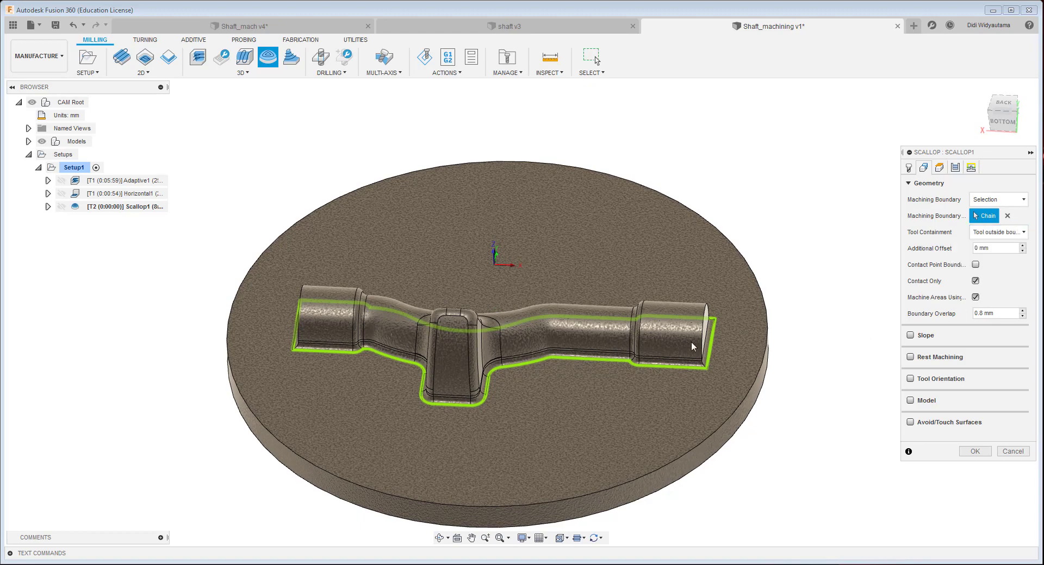
{"action": "middle_click_drag", "start_coordinate": [638, 387], "coordinate": [574, 348], "text": "shift"}
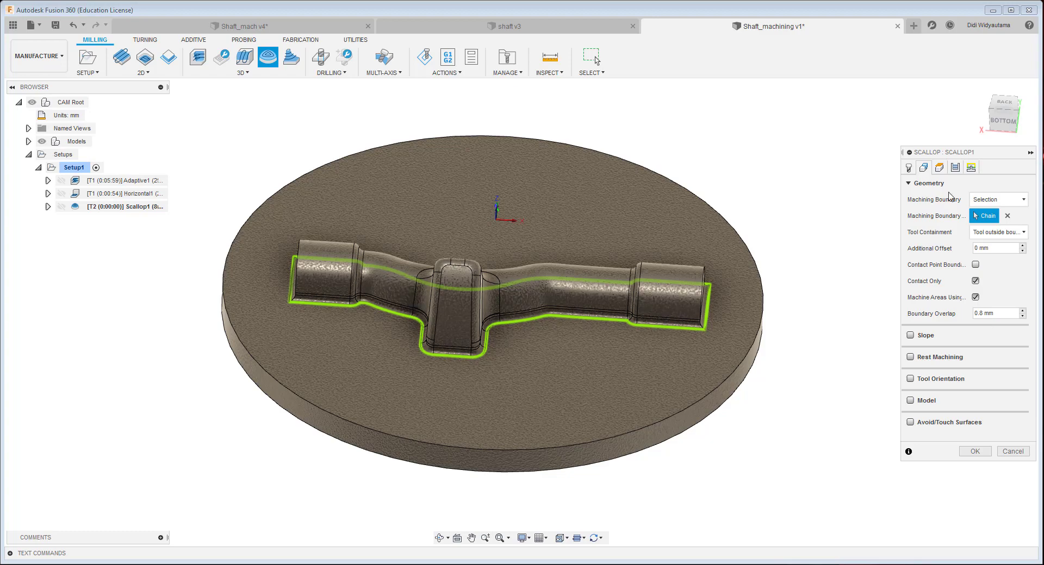
- Set the scallop passes to a 0.3 mm stepover, down milling and inside-to-outside direction, and generate the toolpath
{"action": "left_click", "coordinate": [955, 169]}
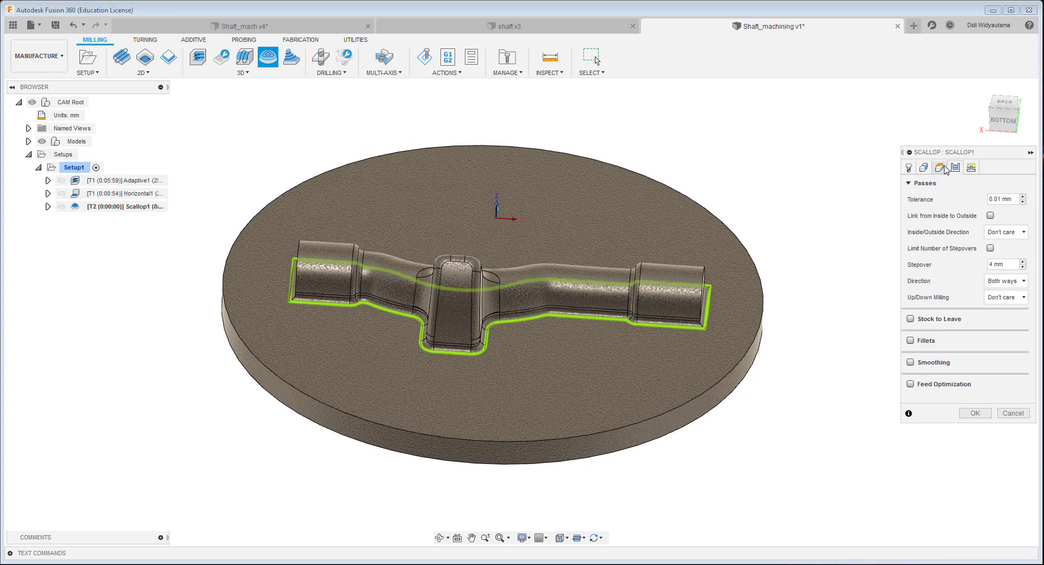
{"action": "left_click", "coordinate": [942, 169]}
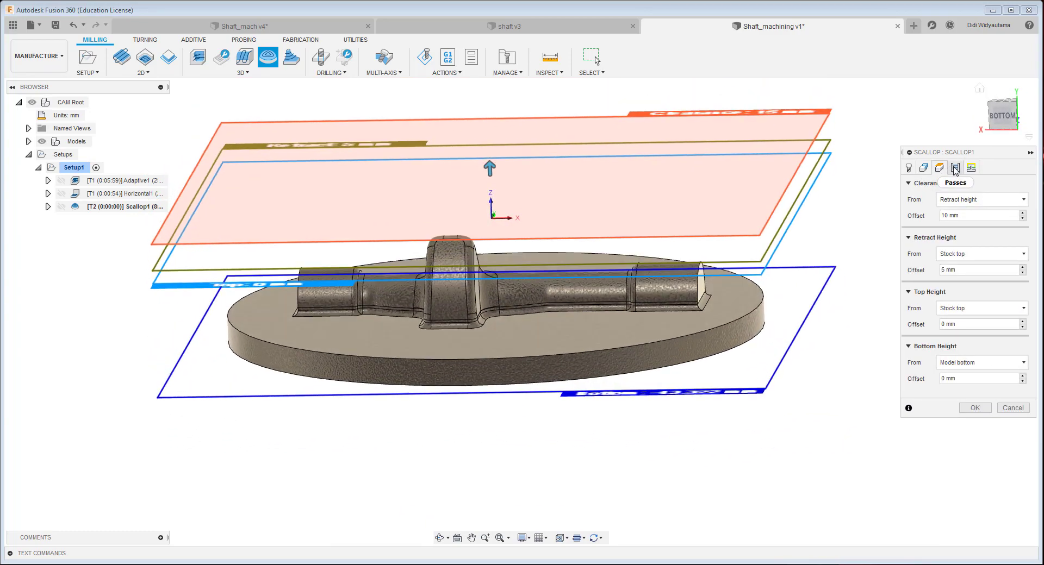
{"action": "left_click", "coordinate": [956, 168]}
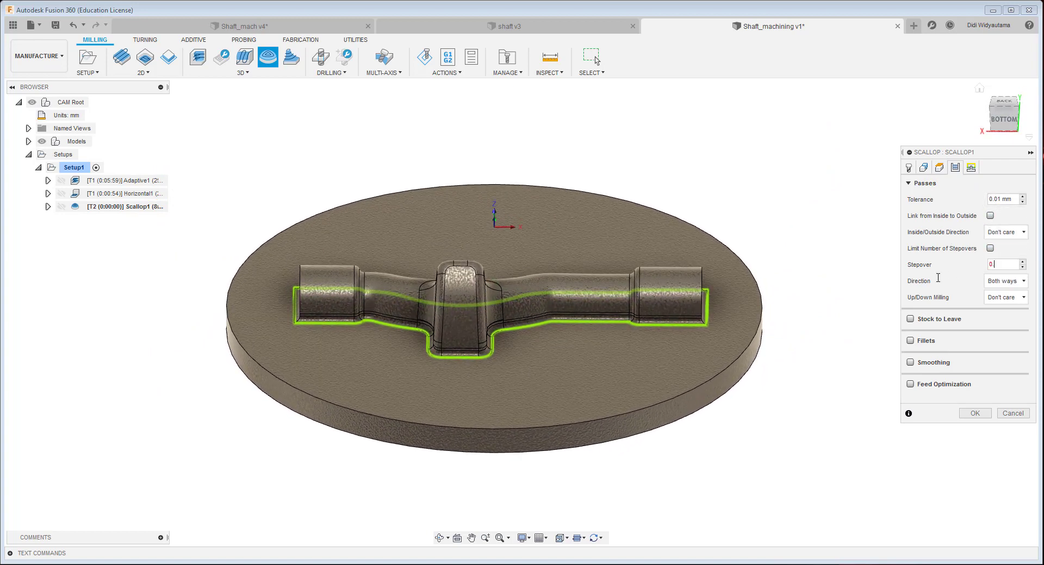
{"action": "left_click", "coordinate": [1018, 300]}
{"action": "left_click", "coordinate": [1010, 336]}
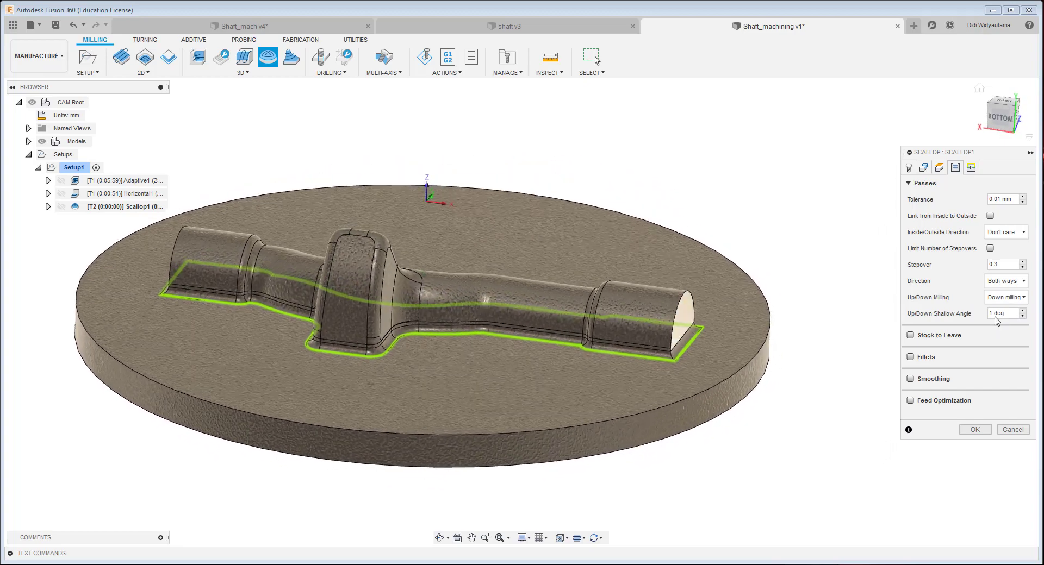
{"action": "left_click", "coordinate": [1019, 233]}
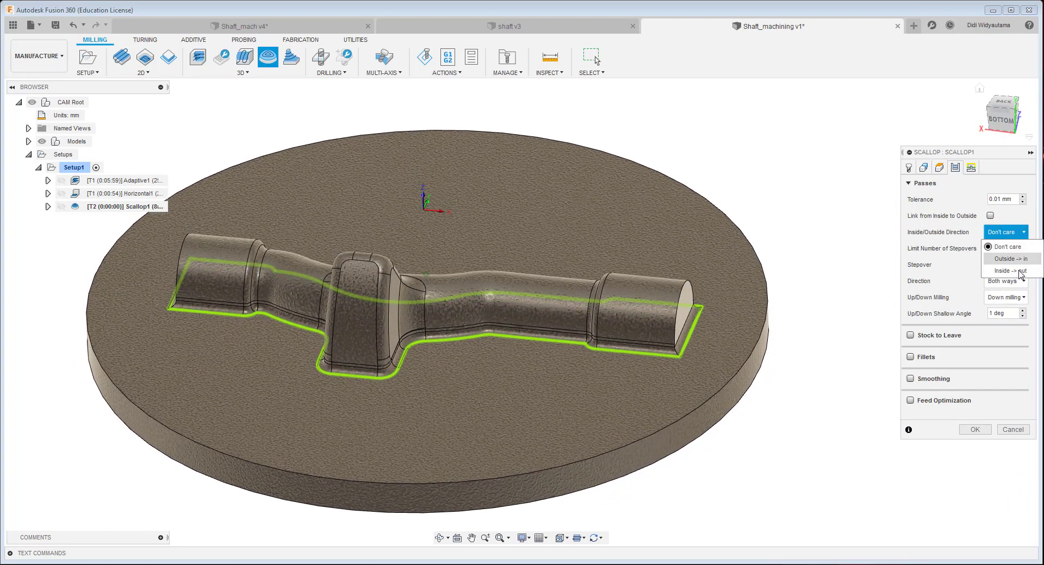
{"action": "left_click", "coordinate": [1010, 270]}
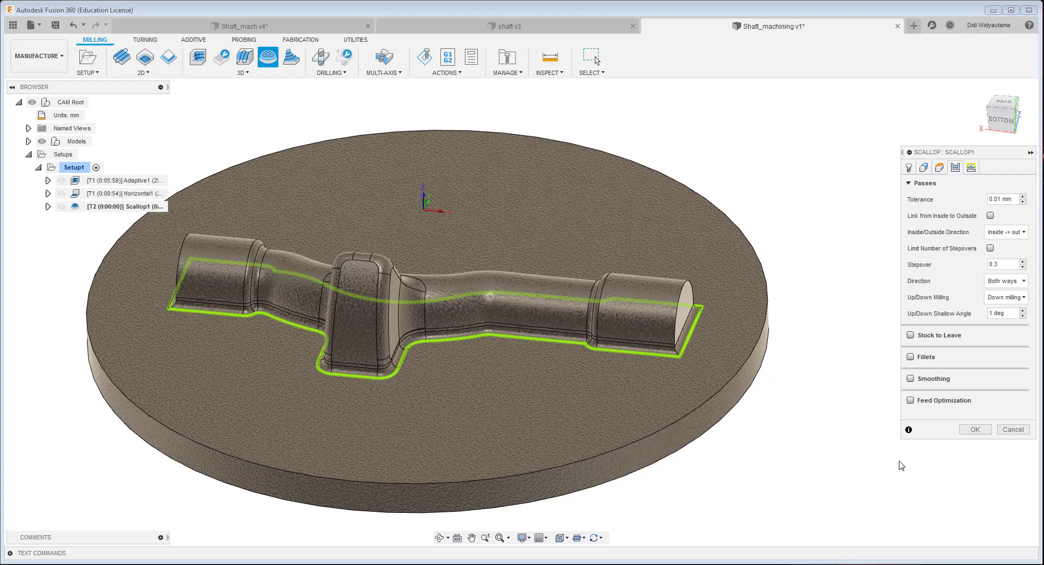
{"action": "left_click", "coordinate": [975, 430]}
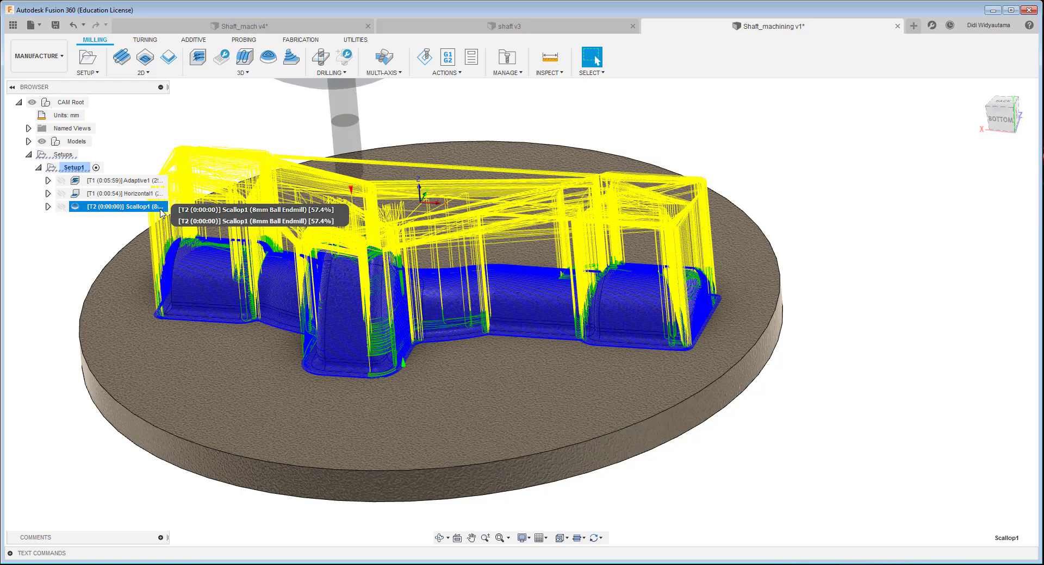
- Inspect the scallop toolpath's retract moves, change its retraction policy to Shortest path, and regenerate it
{"action": "middle_click_drag", "start_coordinate": [997, 282], "coordinate": [994, 184], "text": "shift"}
{"action": "left_click", "coordinate": [1004, 116]}
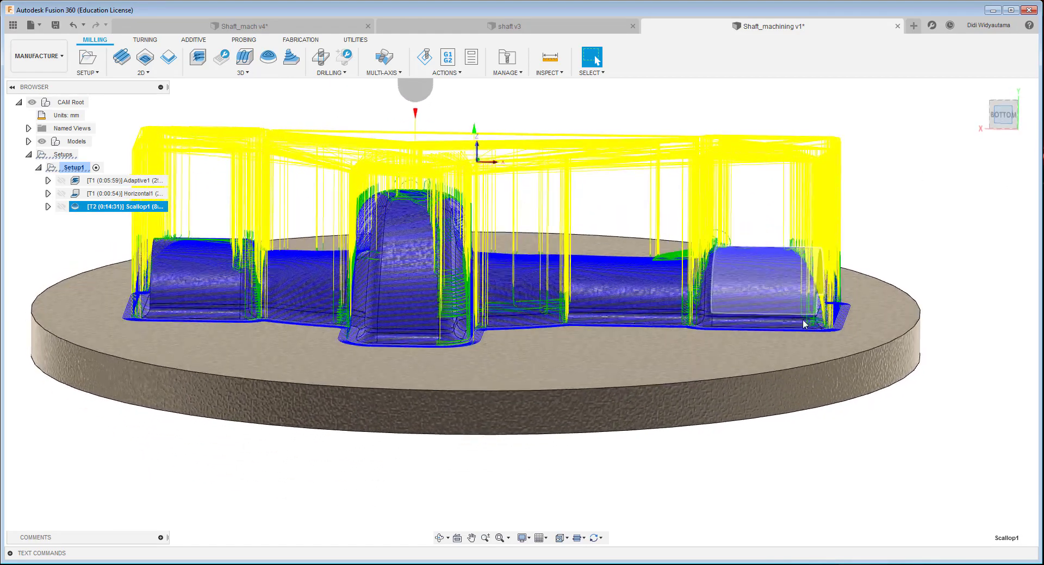
{"action": "scroll", "coordinate": [840, 282], "scroll_direction": "up", "scroll_amount": 5}
{"action": "middle_click_drag", "start_coordinate": [840, 282], "coordinate": [578, 230], "text": "shift"}
{"action": "scroll", "coordinate": [480, 255], "scroll_direction": "up", "scroll_amount": 5}
{"action": "middle_click_drag", "start_coordinate": [480, 255], "coordinate": [469, 271], "text": "shift"}
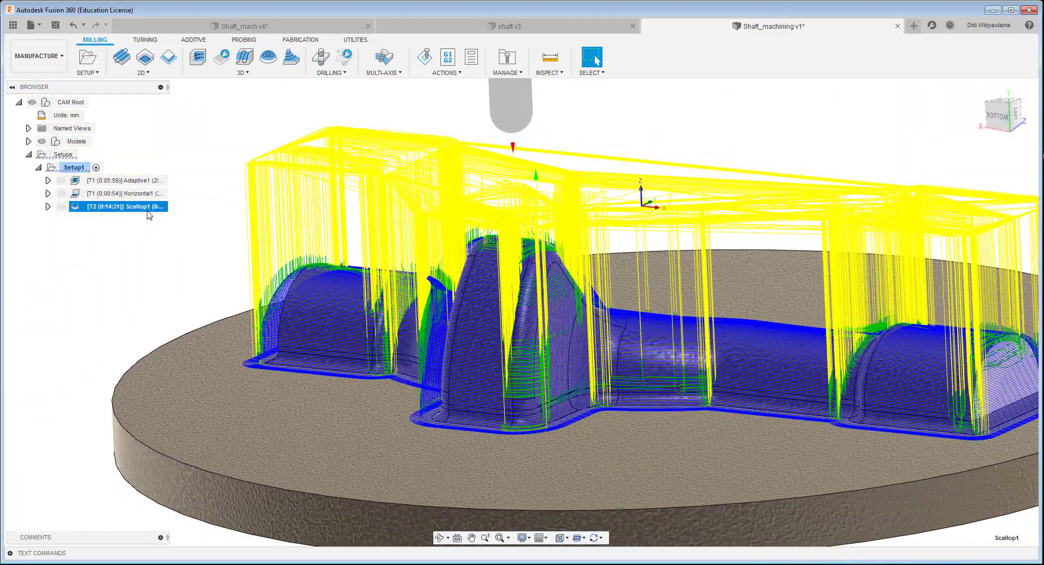
{"action": "right_click", "coordinate": [148, 209]}
{"action": "left_click", "coordinate": [166, 219]}
{"action": "left_click", "coordinate": [971, 168]}
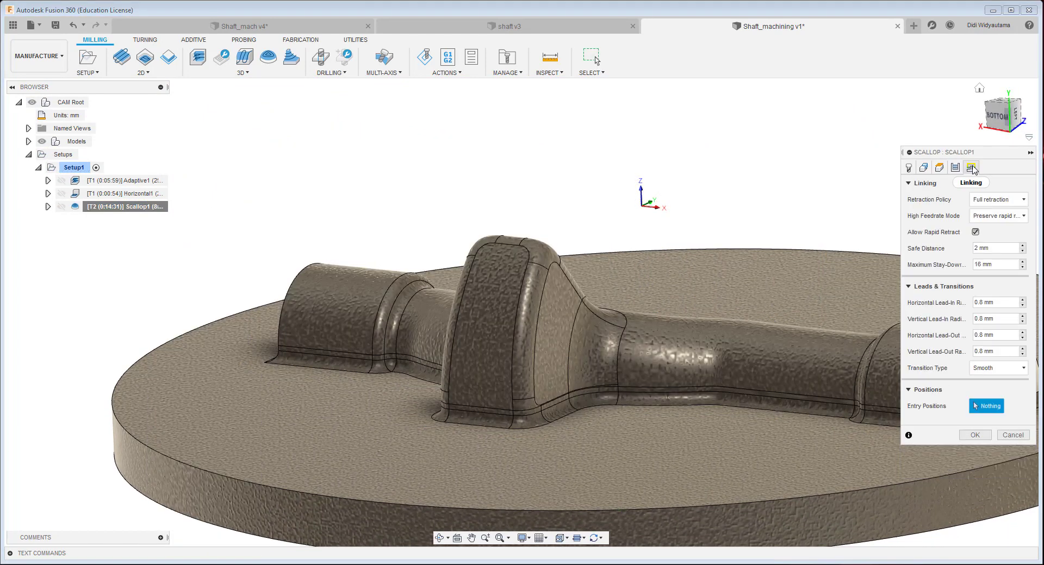
{"action": "left_click", "coordinate": [1019, 200]}
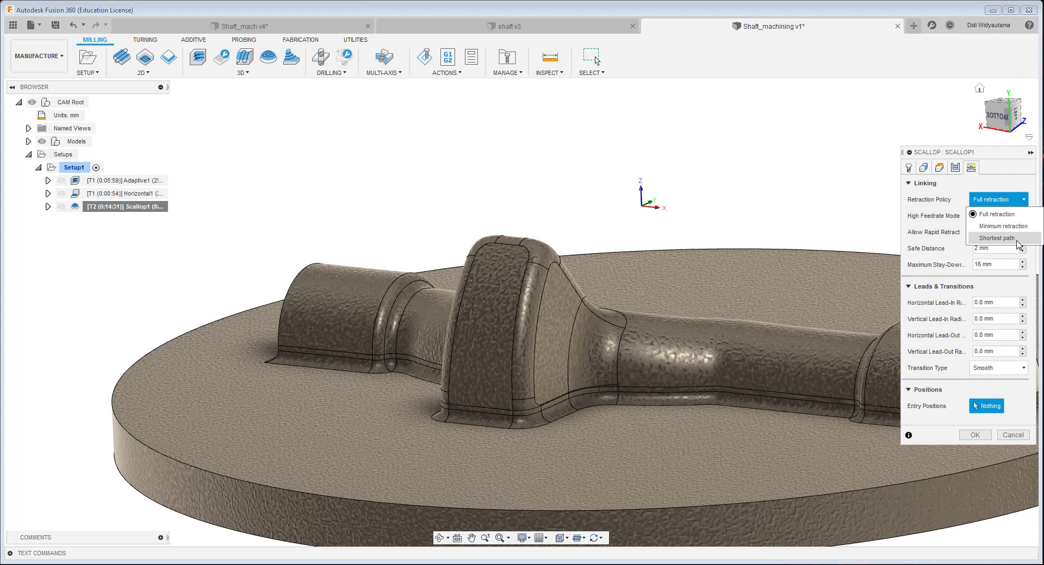
{"action": "left_click", "coordinate": [1019, 243]}
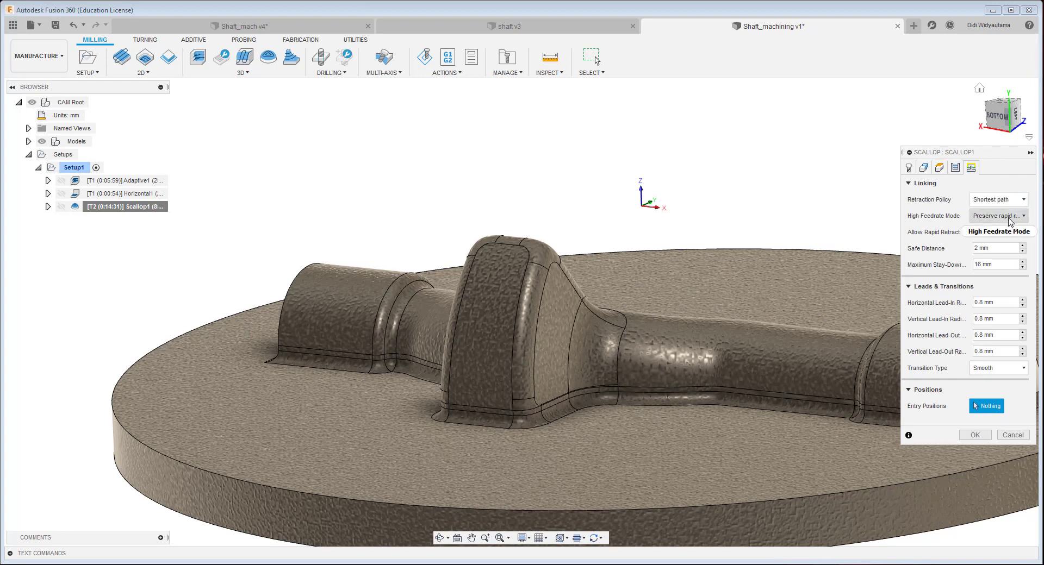
{"action": "left_click", "coordinate": [973, 436]}
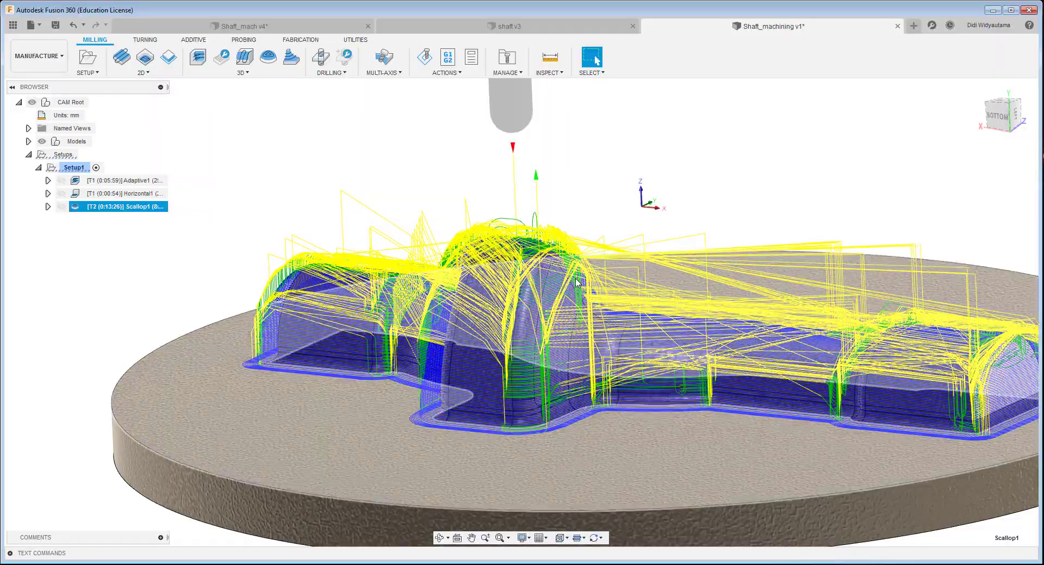
- Start a simulation of all operations in Setup1 and rewind it to the beginning of the adaptive roughing
{"action": "middle_click_drag", "start_coordinate": [272, 367], "coordinate": [194, 277], "text": "shift"}
{"action": "left_click", "coordinate": [212, 153]}
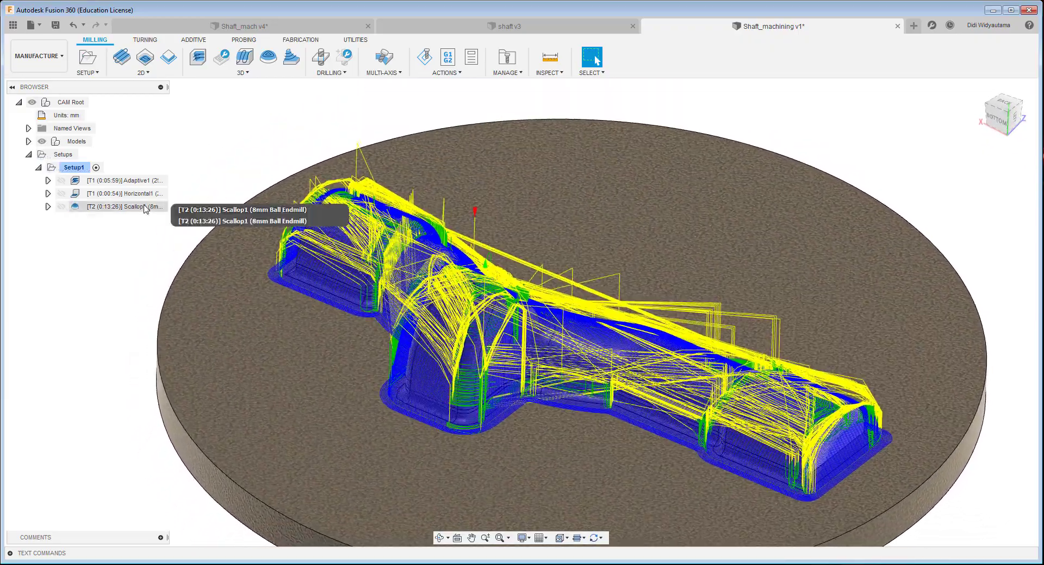
{"action": "left_click", "coordinate": [125, 207]}
{"action": "left_click", "coordinate": [73, 168]}
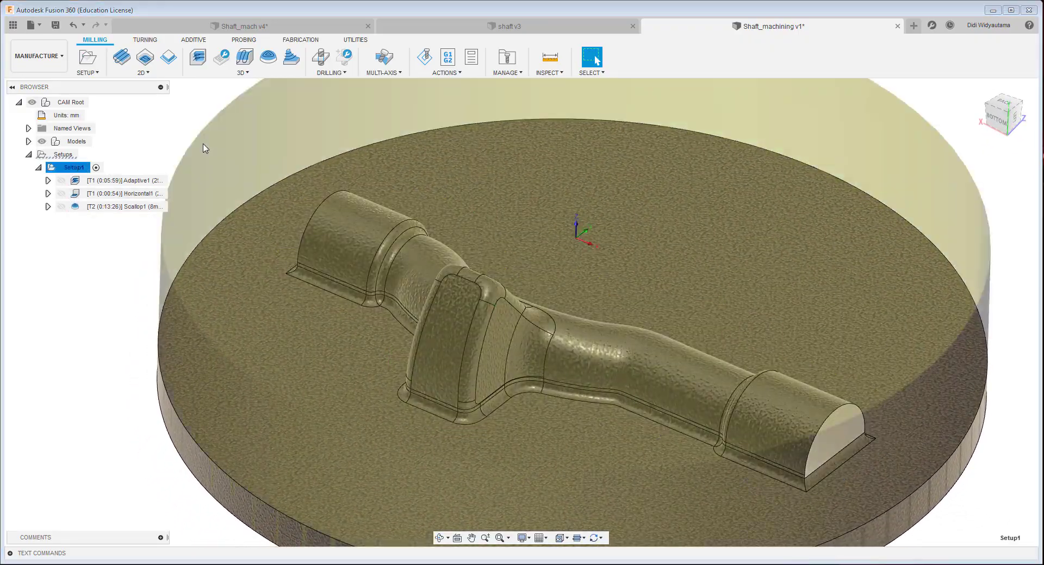
{"action": "left_click", "coordinate": [424, 58]}
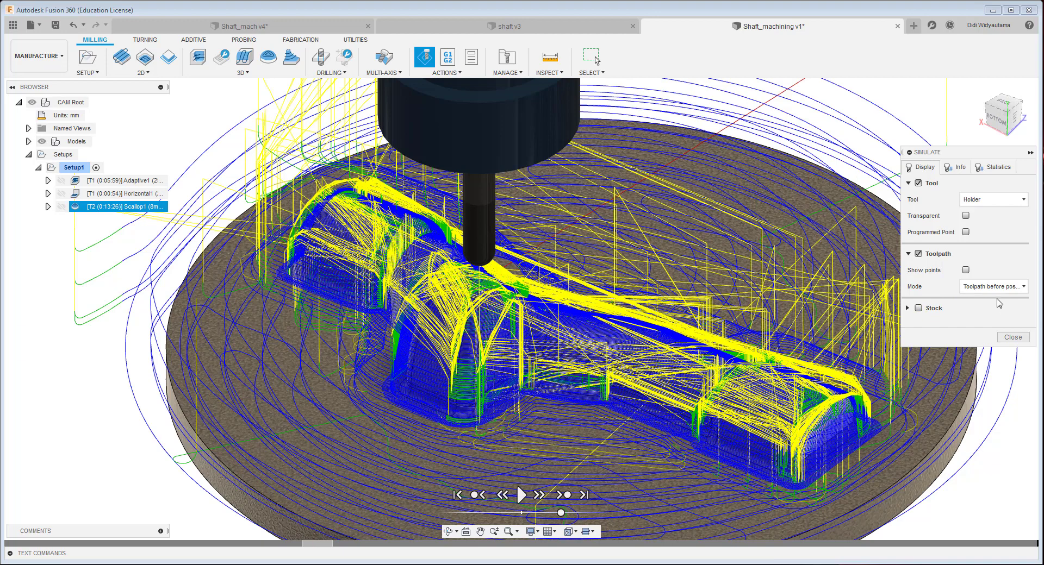
{"action": "left_click", "coordinate": [461, 495]}
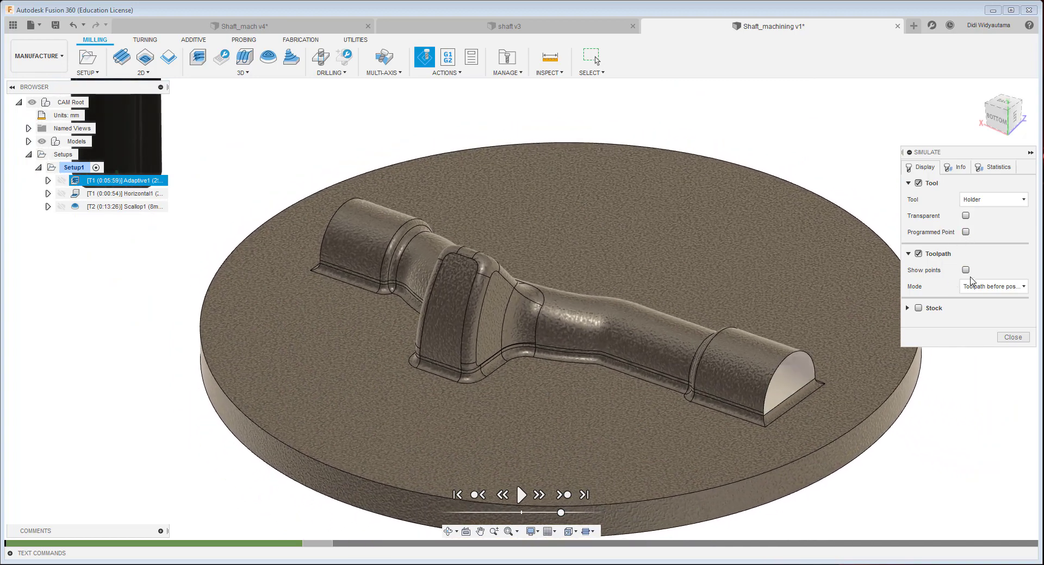
- Show the stock in the simulation using Standard mode and Operation colorization
{"action": "left_click", "coordinate": [919, 308]}
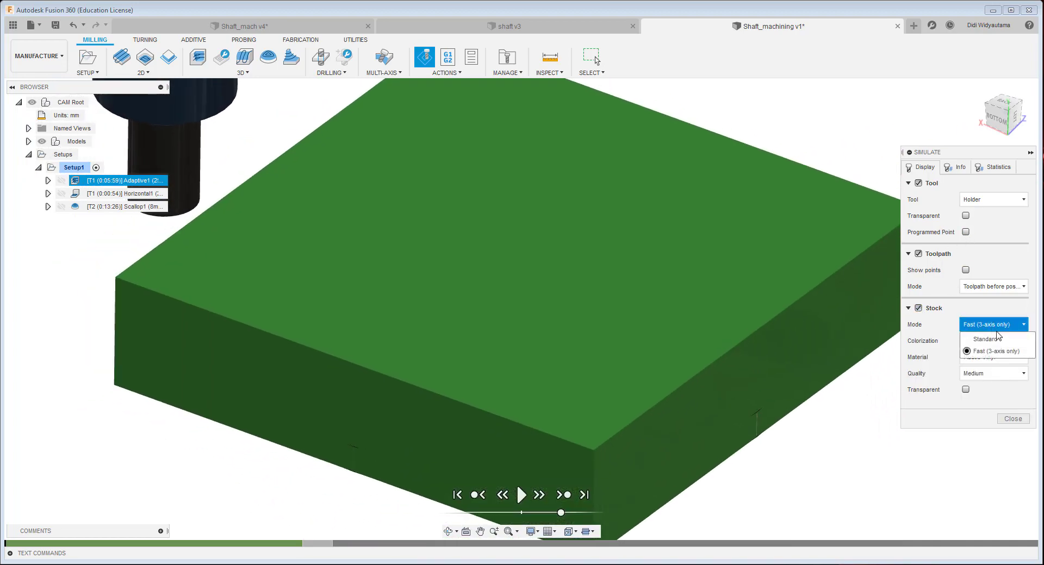
{"action": "left_click", "coordinate": [998, 339]}
{"action": "left_click", "coordinate": [1001, 327]}
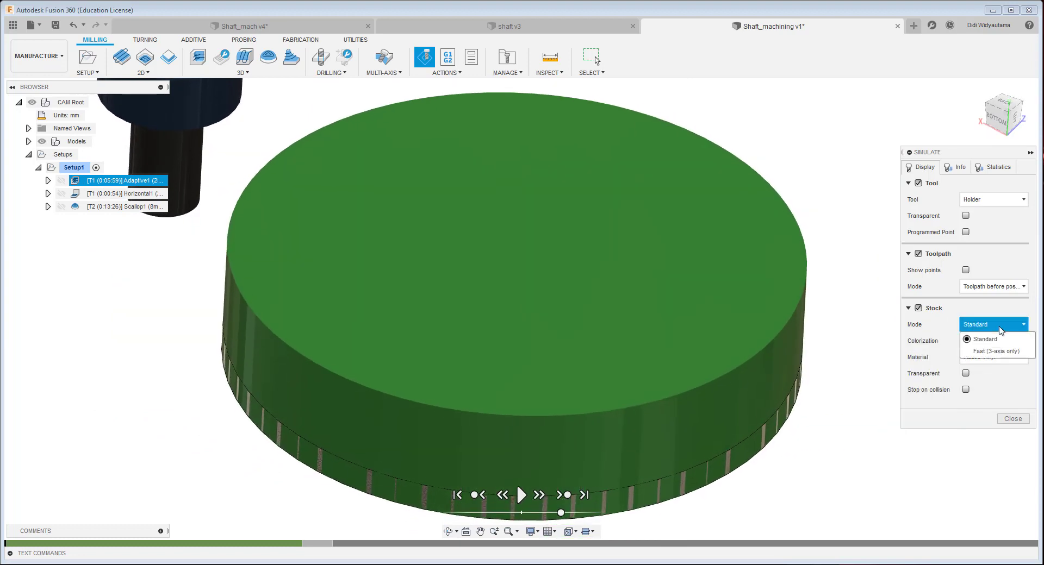
{"action": "left_click", "coordinate": [985, 340]}
{"action": "left_click", "coordinate": [995, 341]}
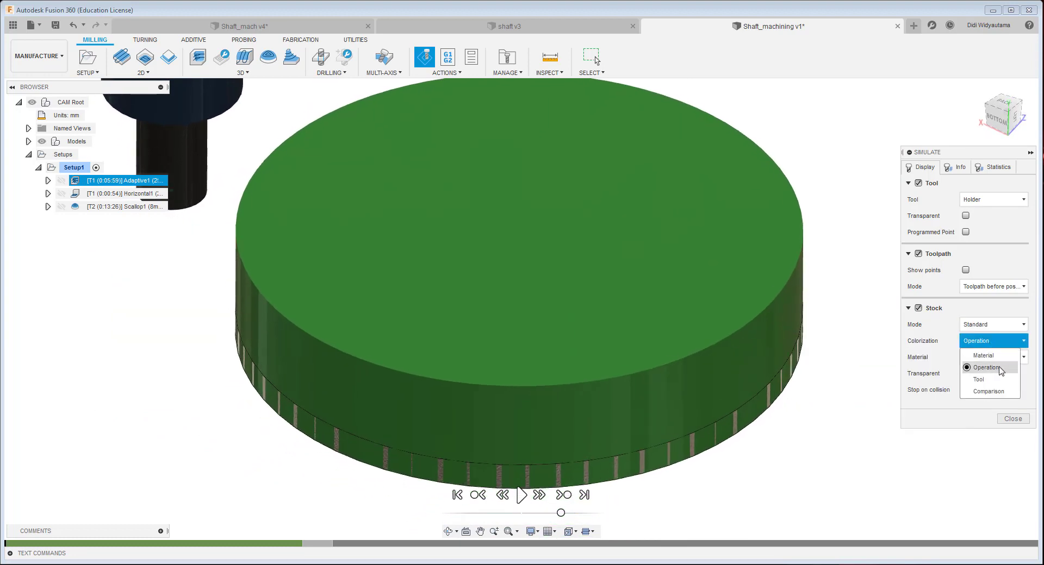
{"action": "left_click", "coordinate": [985, 367]}
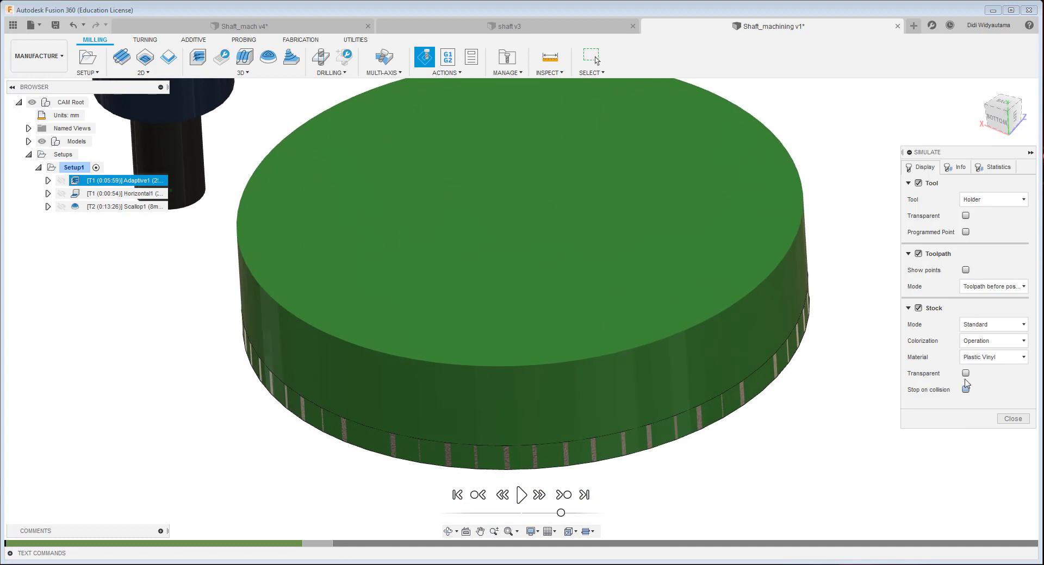
- Check the simulation's verification information for tool collisions
{"action": "left_click", "coordinate": [963, 171]}
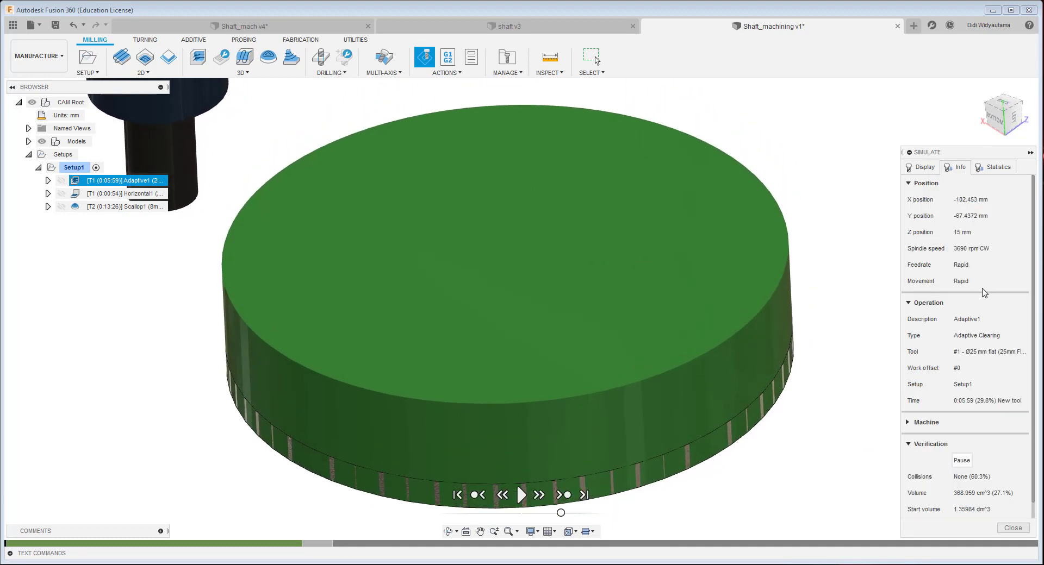
{"action": "left_click", "coordinate": [926, 169]}
{"action": "left_click", "coordinate": [959, 170]}
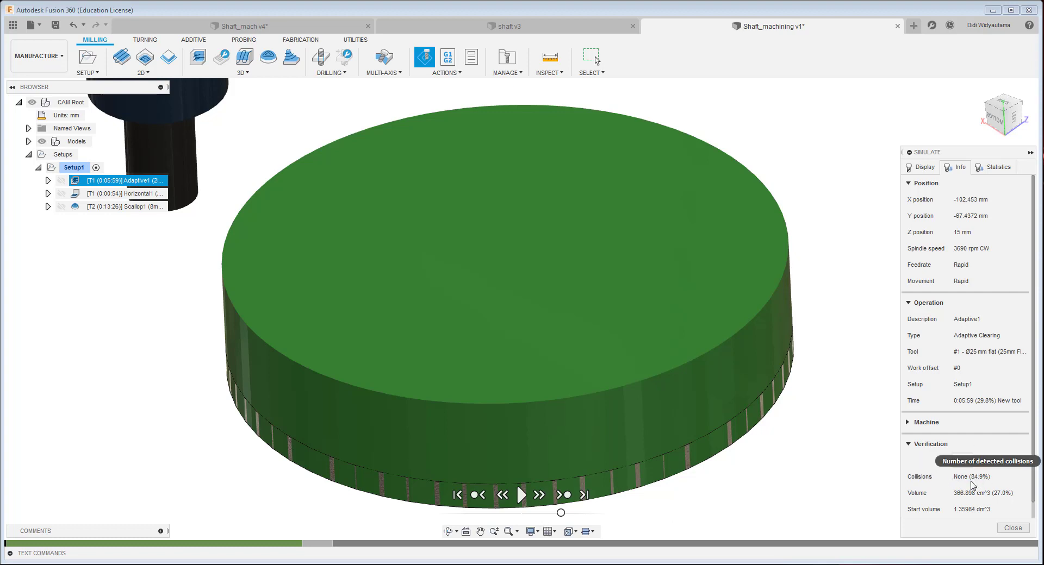
{"action": "mouse_move", "coordinate": [981, 485]}
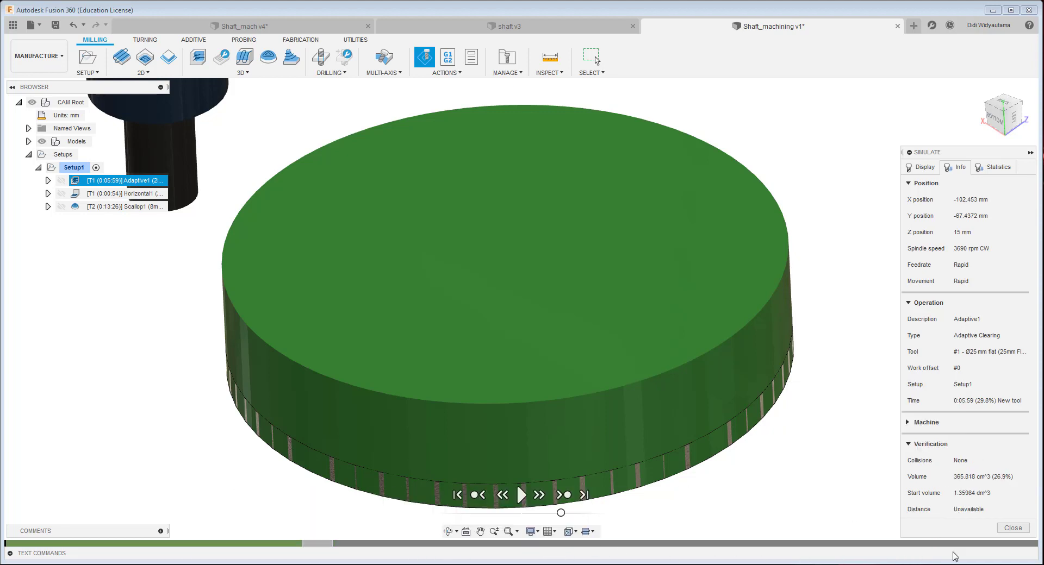
- Play the machining simulation at a slightly higher speed with the toolpath display mode set to Tail
{"action": "left_click", "coordinate": [925, 168]}
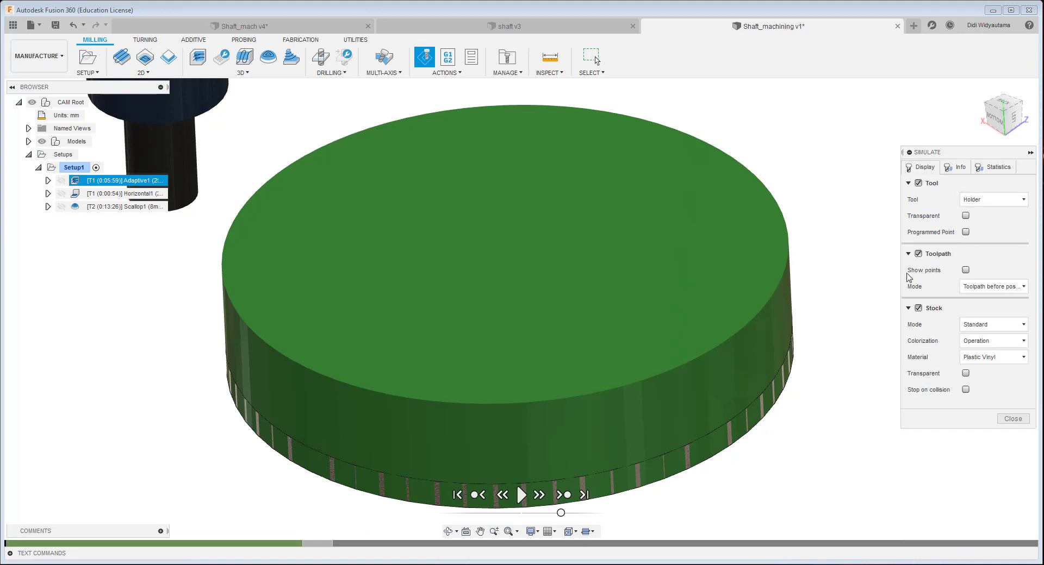
{"action": "left_click", "coordinate": [520, 495]}
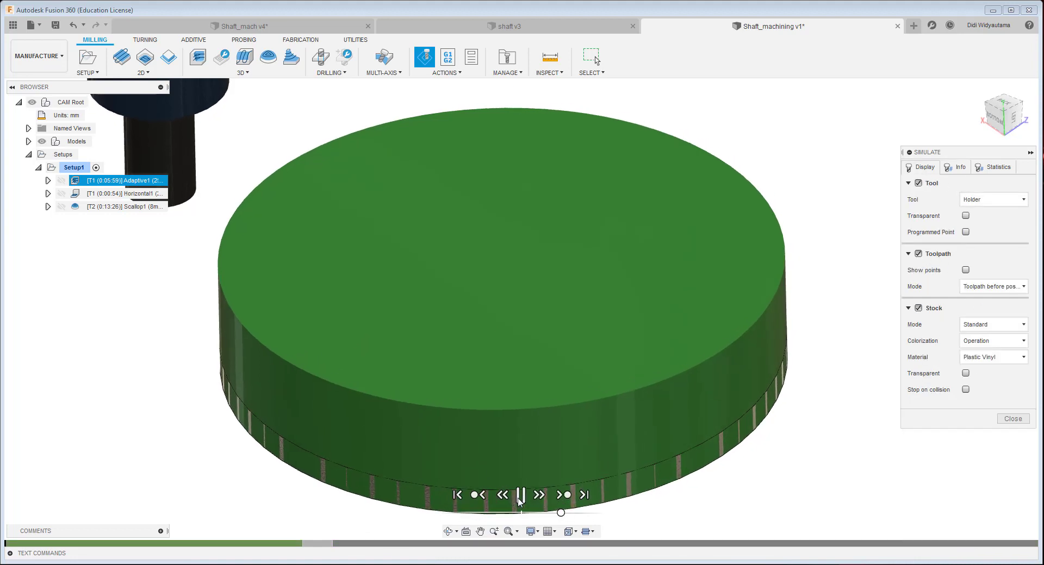
{"action": "middle_click_drag", "start_coordinate": [805, 273], "coordinate": [570, 449], "text": "shift"}
{"action": "middle_click_drag", "start_coordinate": [563, 503], "coordinate": [562, 512], "text": "shift"}
{"action": "left_click_drag", "start_coordinate": [561, 513], "coordinate": [574, 514]}
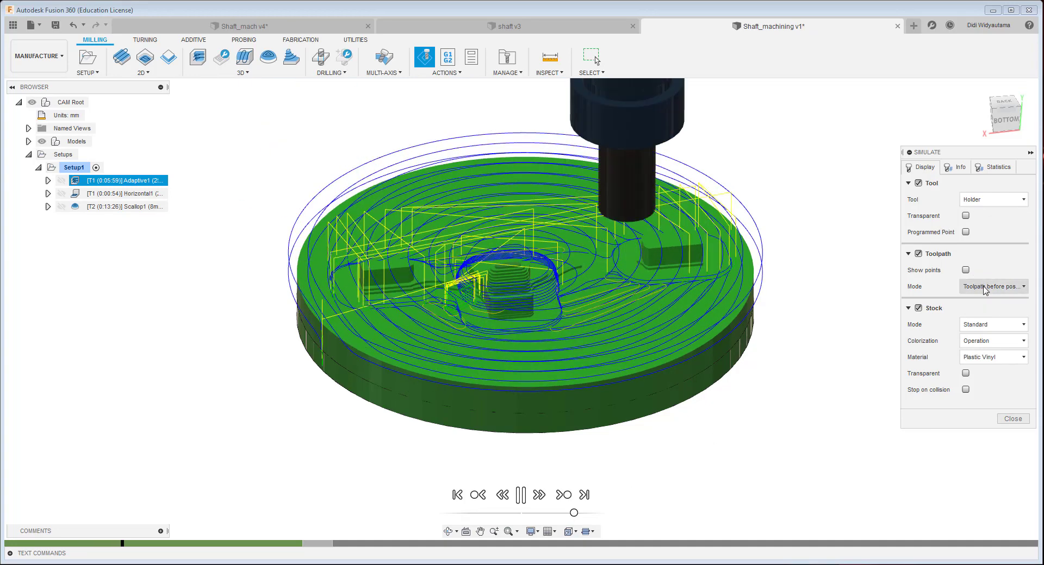
{"action": "left_click", "coordinate": [993, 286]}
{"action": "left_click", "coordinate": [973, 351]}
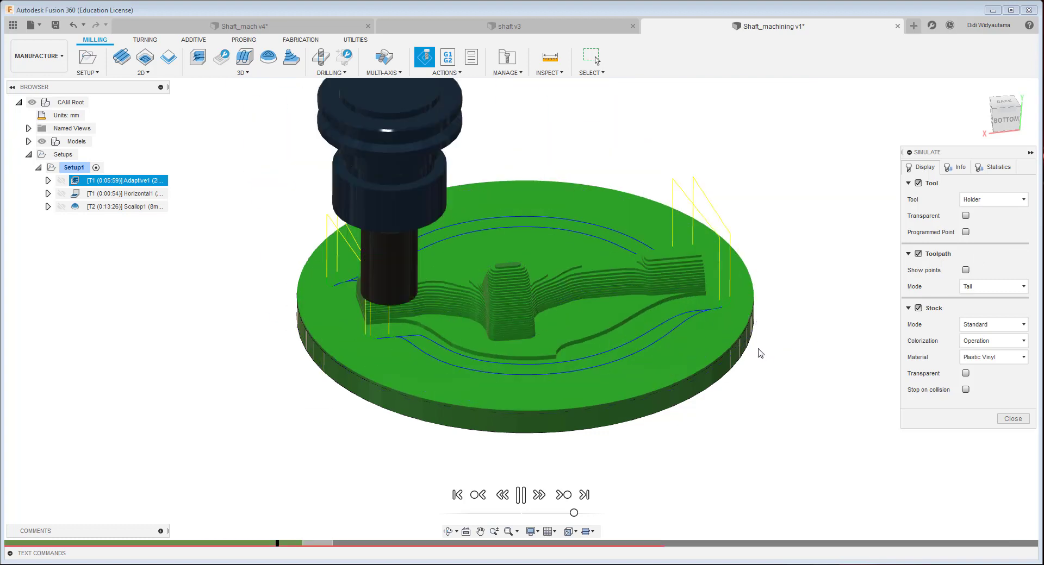
- Play the stock simulation through the scallop finishing with the toolpath and the models hidden, and close the simulation
{"action": "left_click", "coordinate": [521, 495]}
{"action": "middle_click_drag", "start_coordinate": [357, 462], "coordinate": [440, 383], "text": "shift"}
{"action": "scroll", "coordinate": [521, 496], "scroll_direction": "up", "scroll_amount": 4}
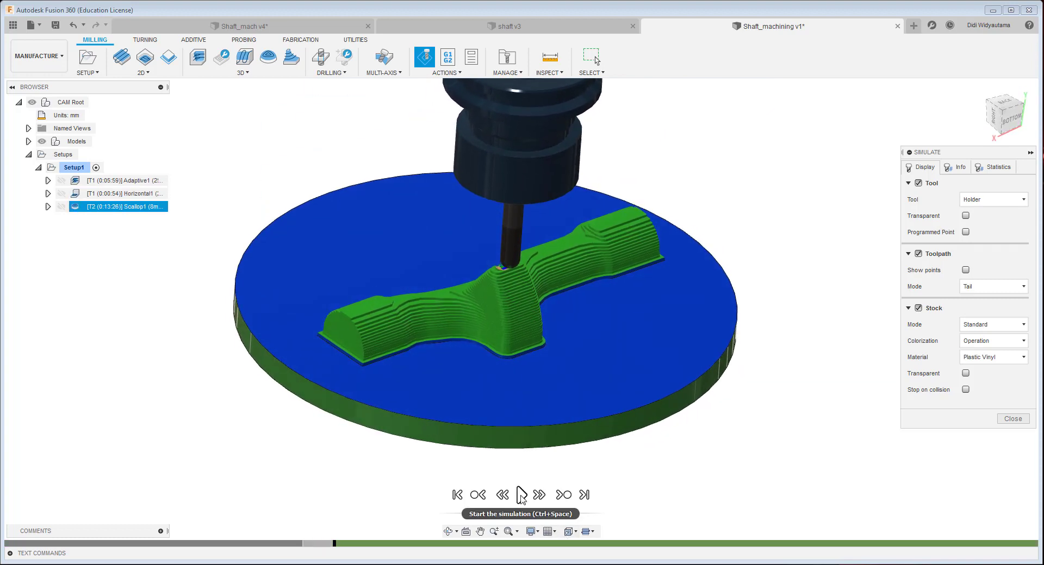
{"action": "mouse_move", "coordinate": [321, 547]}
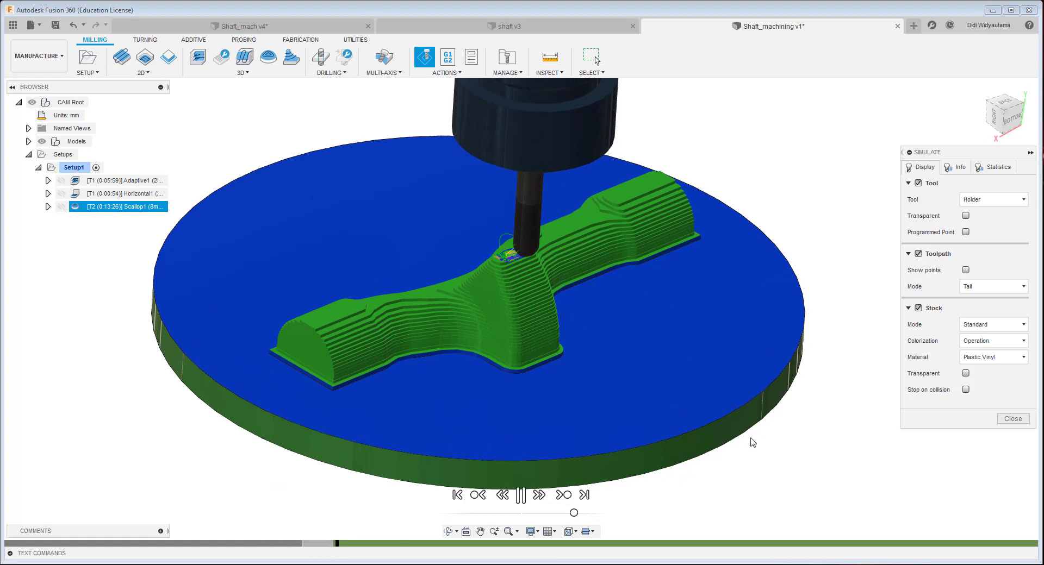
{"action": "left_click", "coordinate": [919, 254]}
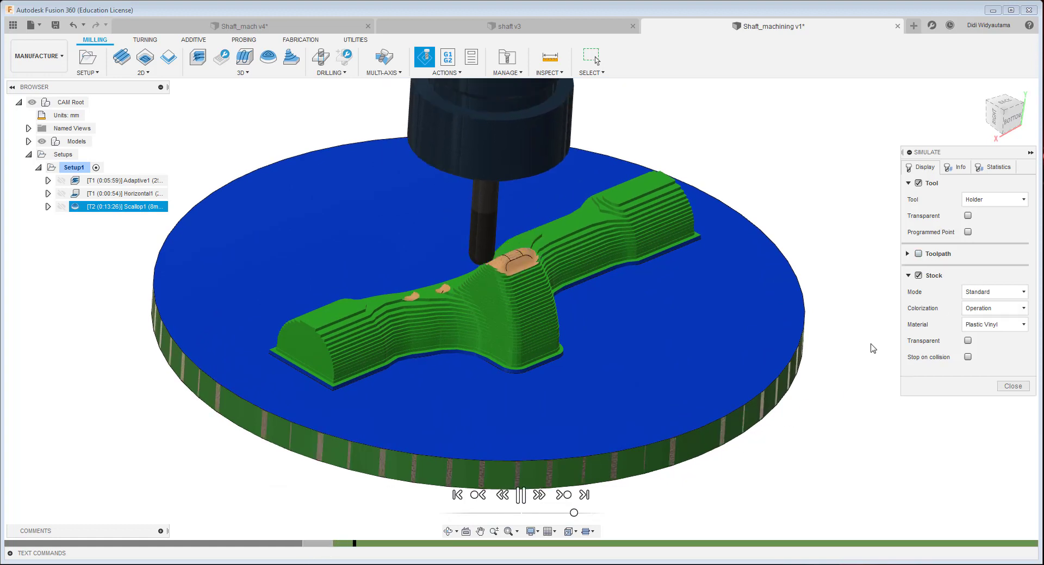
{"action": "left_click", "coordinate": [43, 142]}
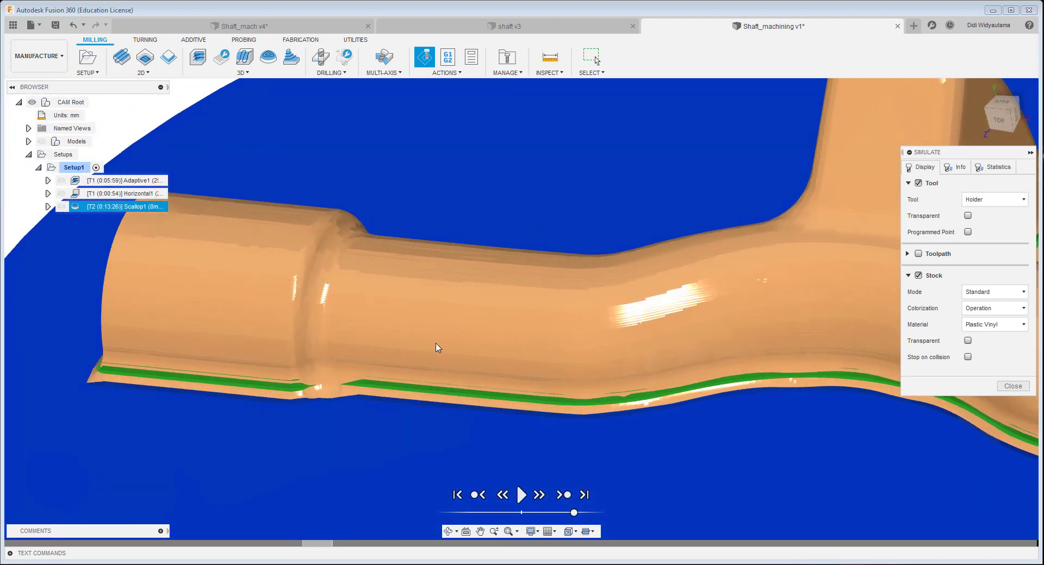
{"action": "left_click", "coordinate": [1013, 386]}
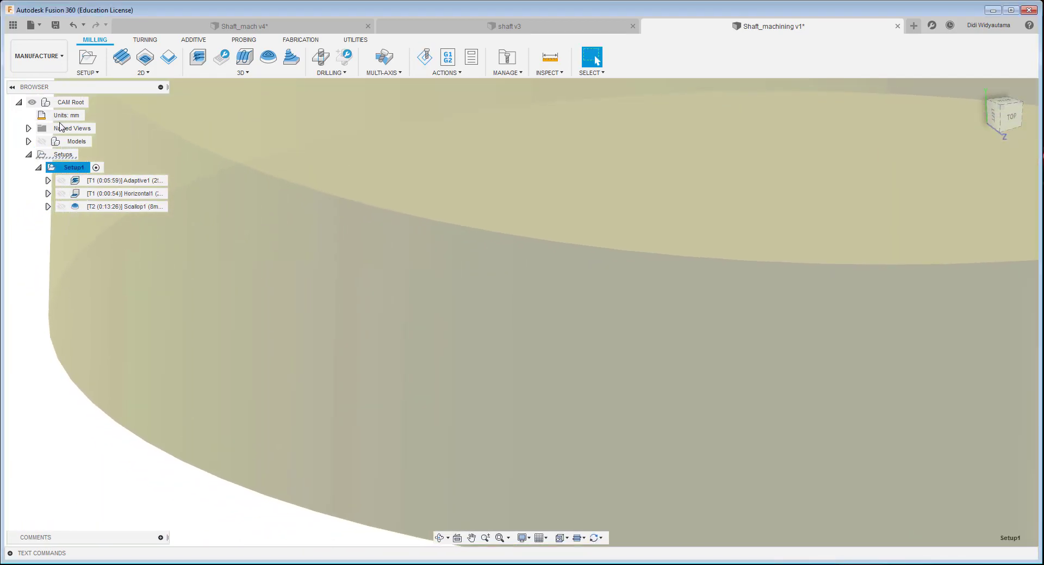
- Show the models again and start a 3D Pencil operation, browsing its tools in the Metric - Plastics sample library
{"action": "left_click", "coordinate": [43, 142]}
{"action": "left_click", "coordinate": [243, 72]}
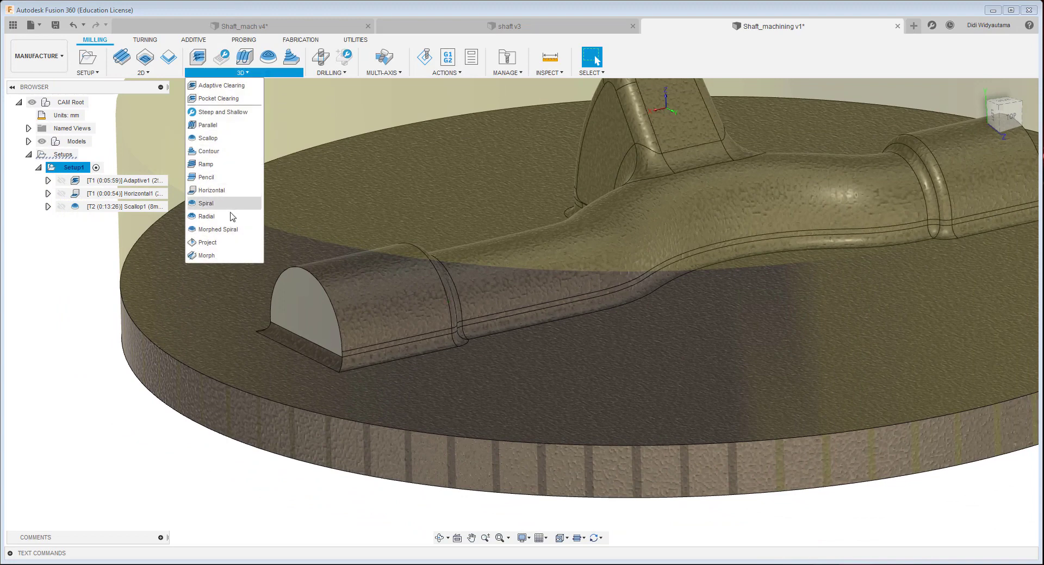
{"action": "left_click", "coordinate": [227, 177]}
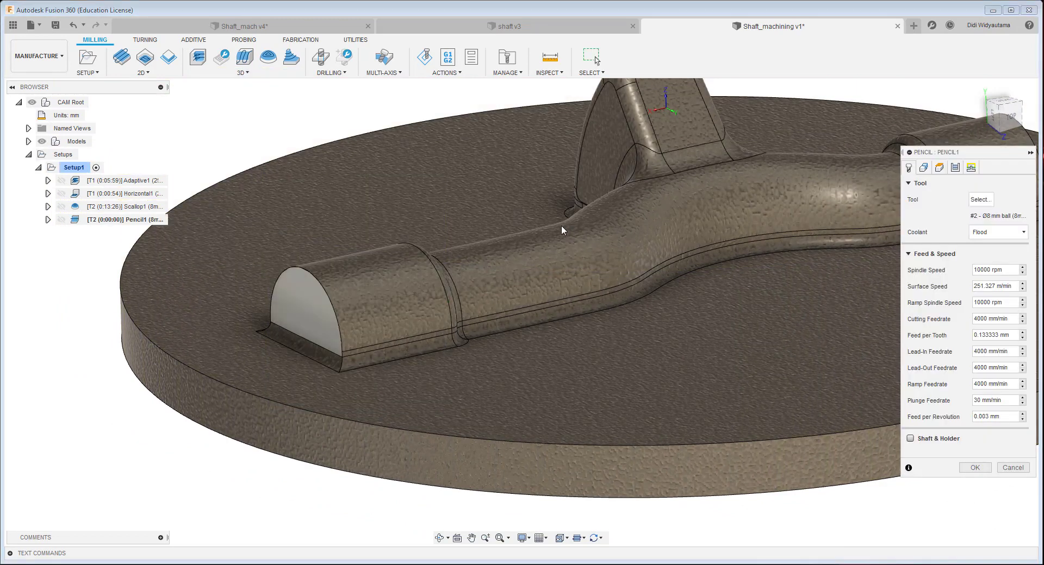
{"action": "left_click", "coordinate": [979, 199]}
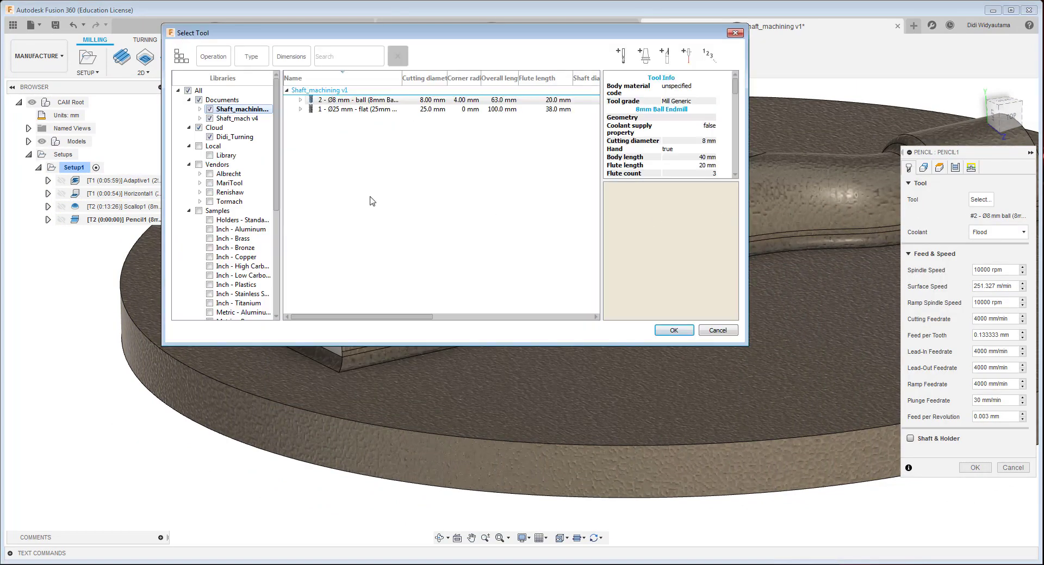
{"action": "scroll", "coordinate": [257, 229], "scroll_direction": "down", "scroll_amount": 4}
{"action": "left_click", "coordinate": [267, 255]}
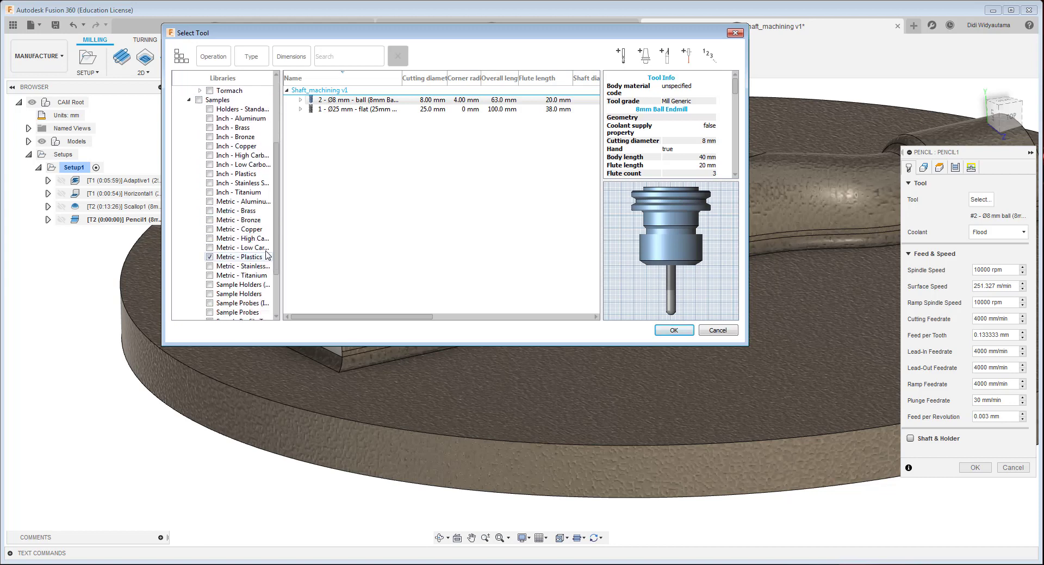
{"action": "left_click", "coordinate": [244, 260]}
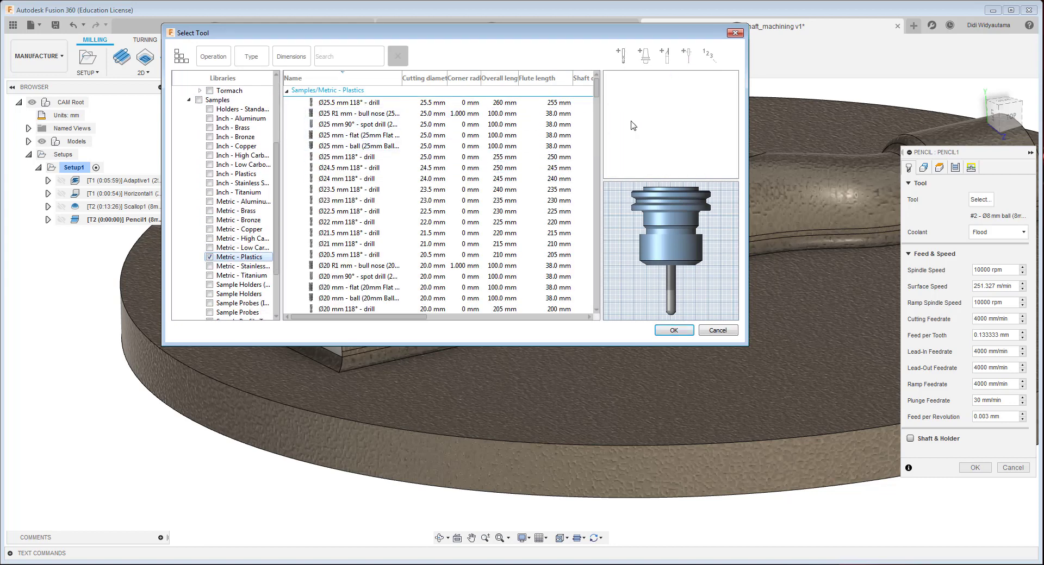
- Filter the library tools for 3D Profile milling and choose the 4 mm ball end mill for the pencil operation
{"action": "left_click_drag", "start_coordinate": [596, 92], "coordinate": [590, 158]}
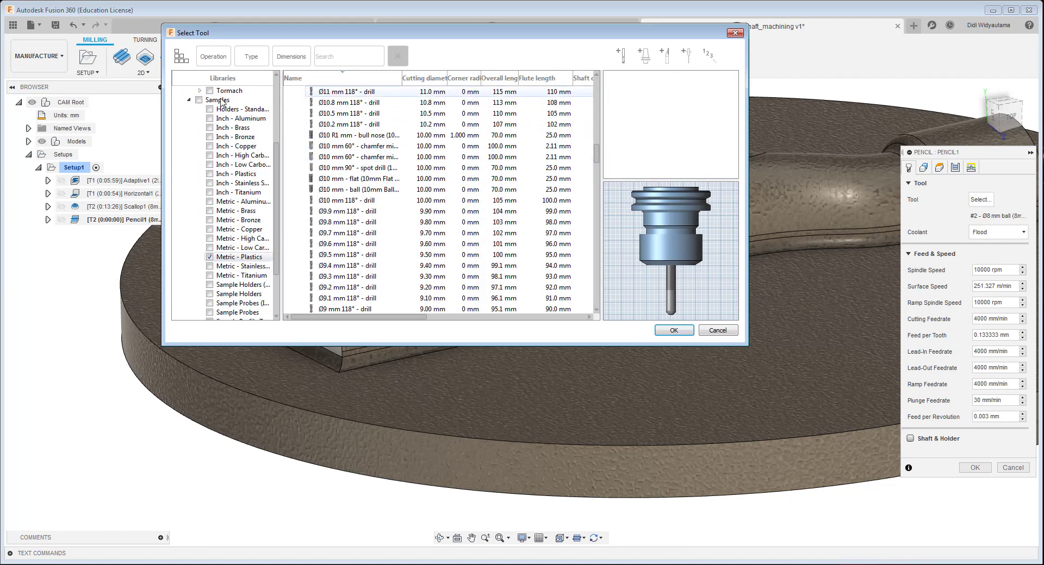
{"action": "left_click", "coordinate": [212, 58]}
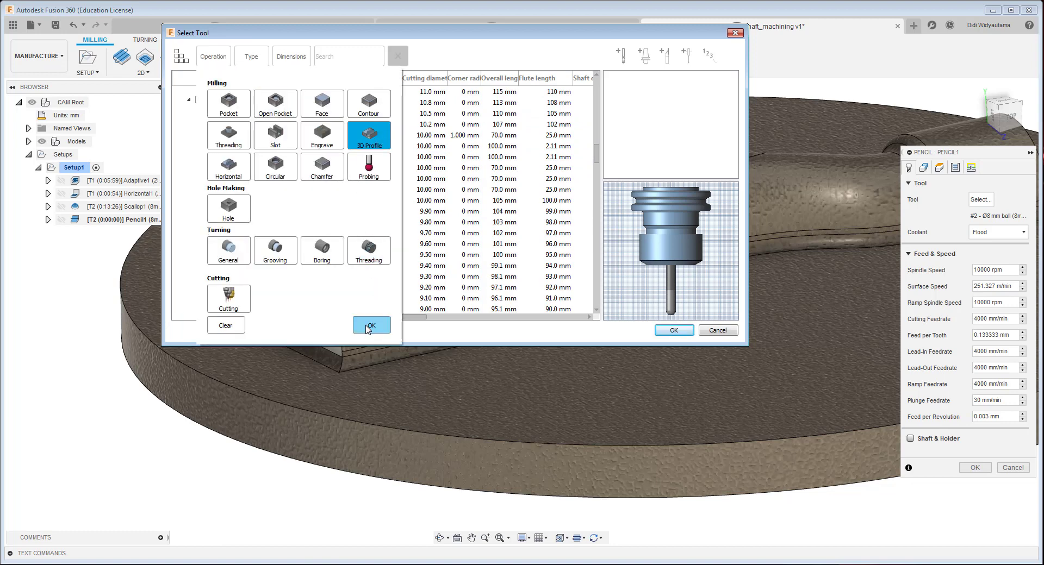
{"action": "left_click", "coordinate": [370, 326]}
{"action": "scroll", "coordinate": [340, 252], "scroll_direction": "down", "scroll_amount": 5}
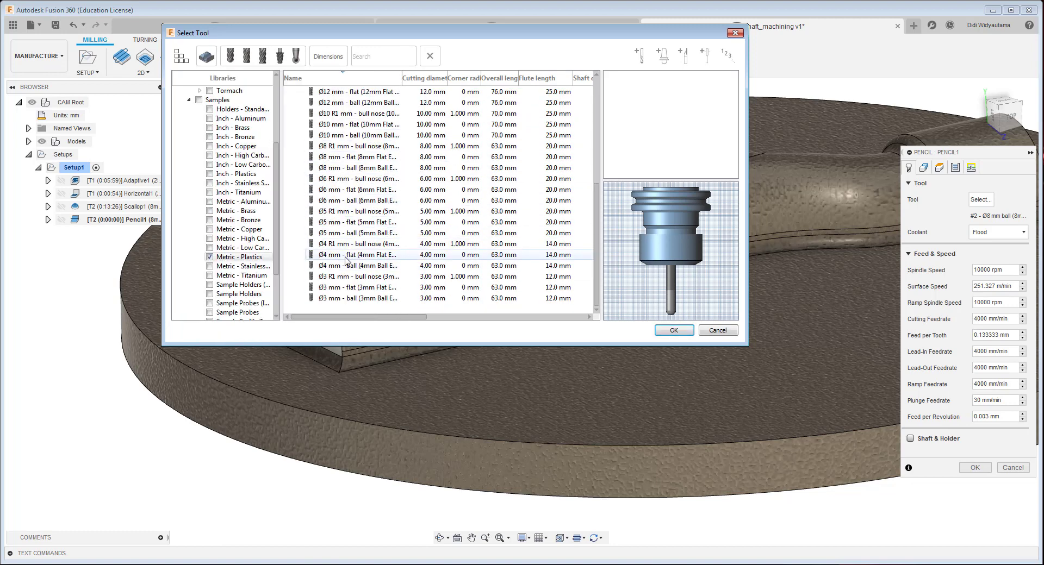
{"action": "left_click", "coordinate": [370, 267]}
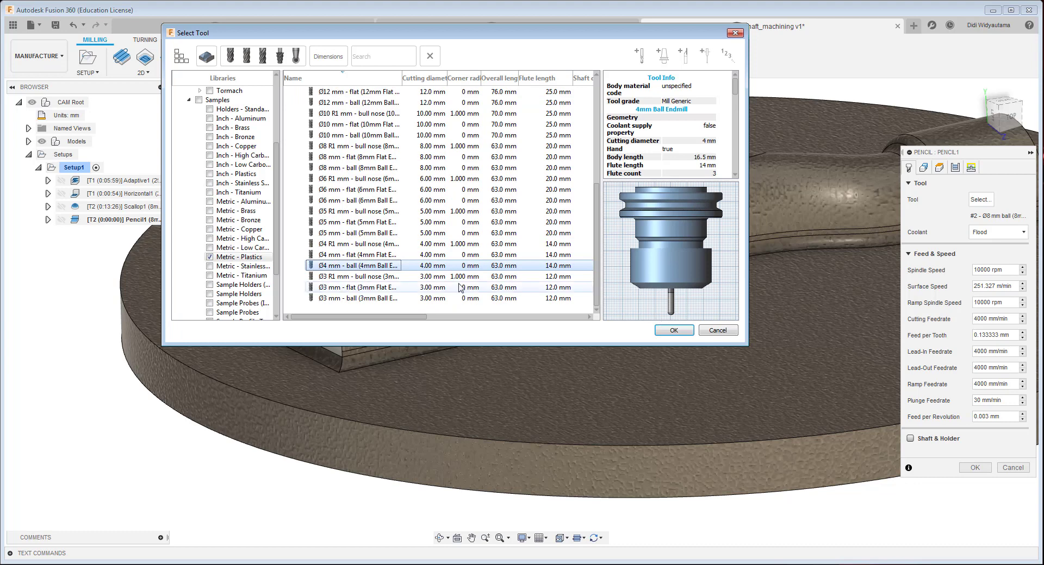
{"action": "left_click", "coordinate": [672, 331]}
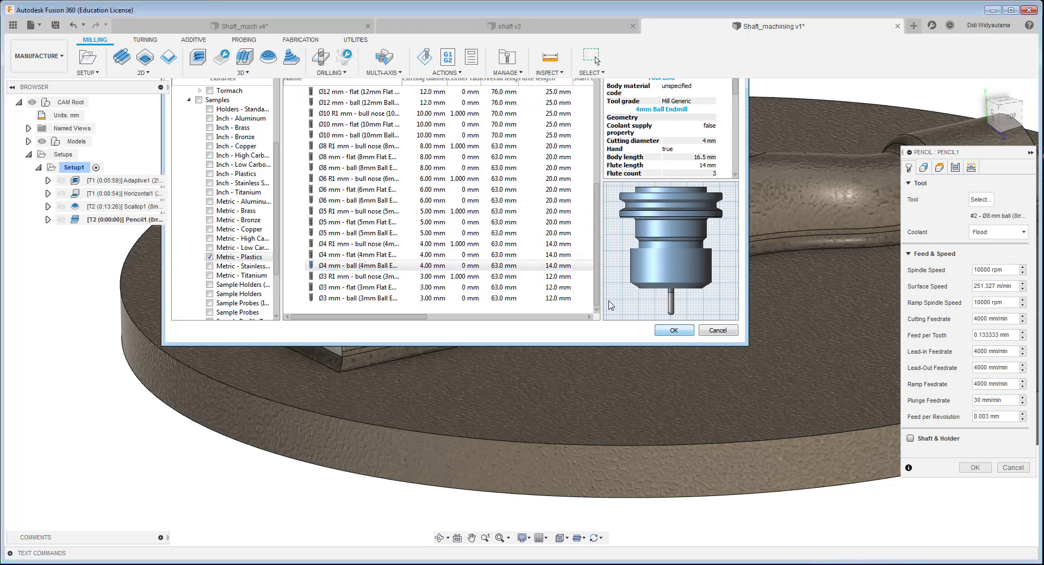
- Edit the 4 mm ball end mill in the document's tool library, setting its body length to 40 mm
{"action": "left_click", "coordinate": [979, 200]}
{"action": "right_click", "coordinate": [337, 85]}
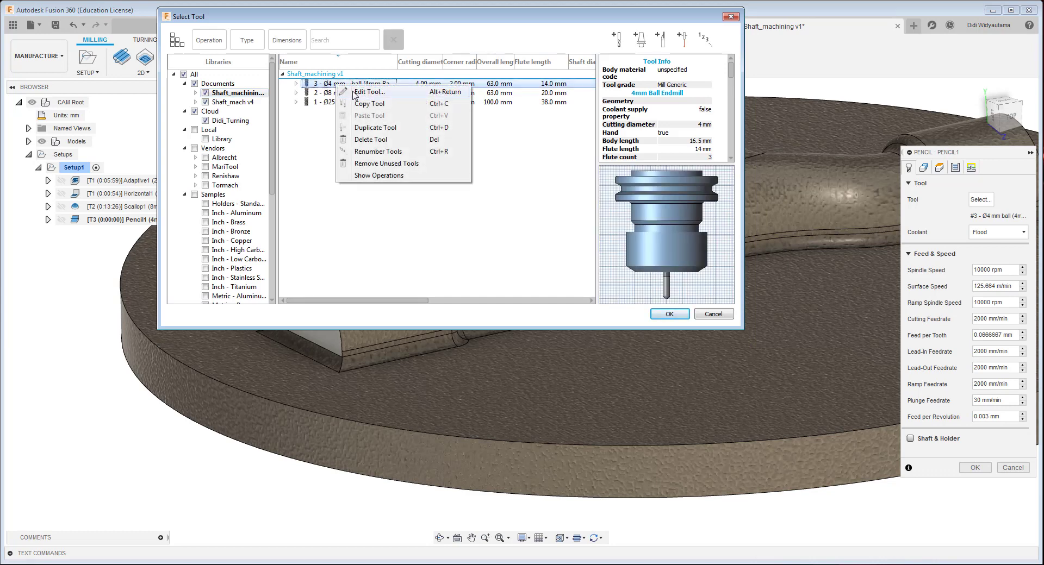
{"action": "key", "text": "Return"}
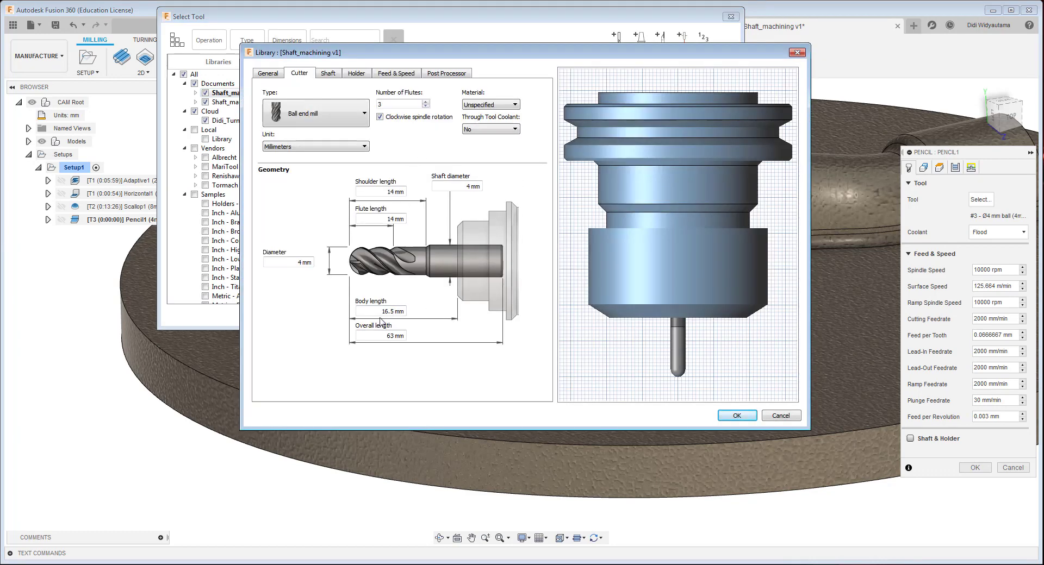
{"action": "type", "text": "40"}
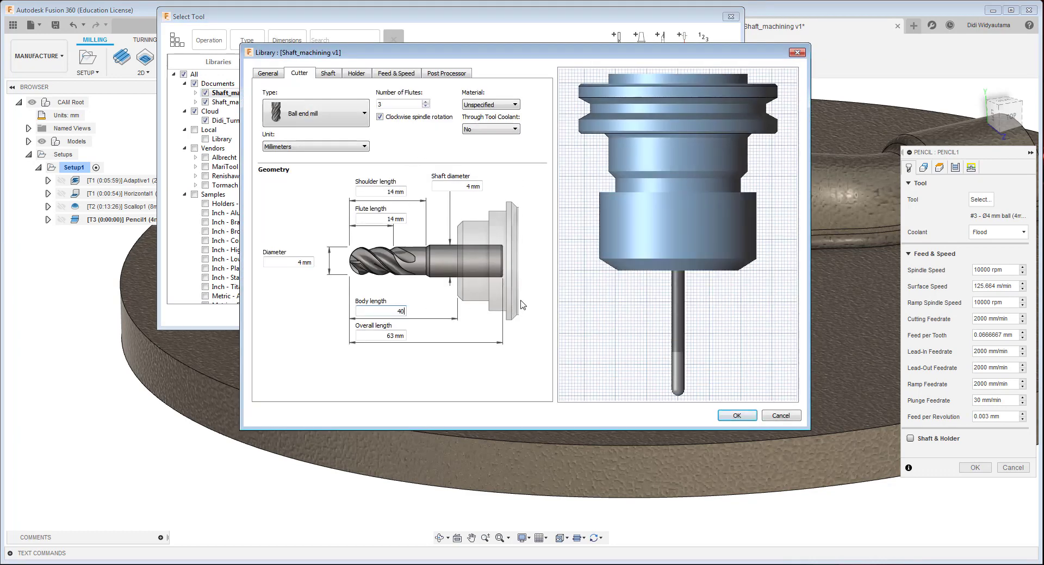
{"action": "left_click", "coordinate": [737, 416]}
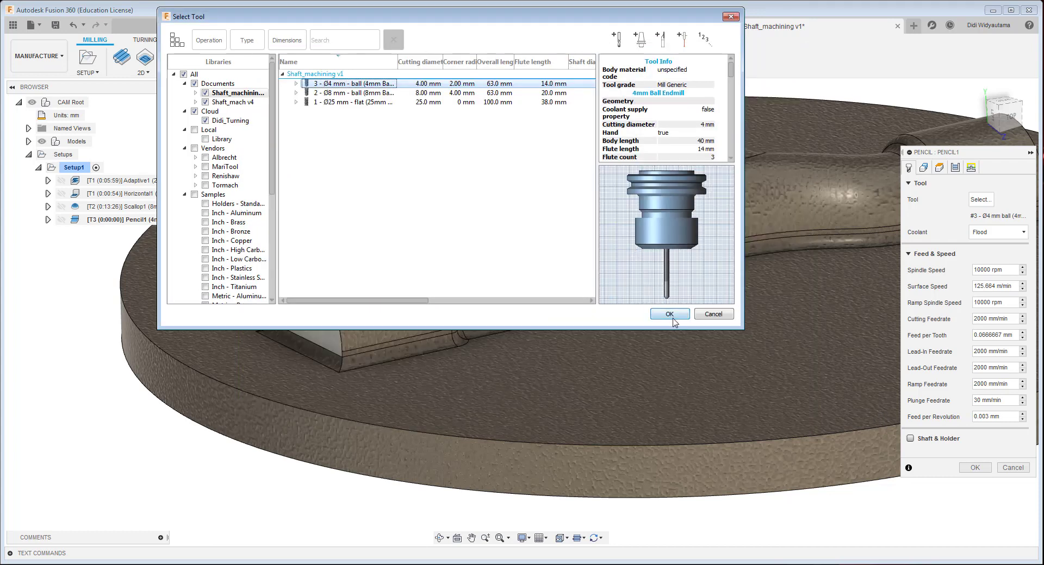
{"action": "left_click", "coordinate": [670, 316]}
- Keep Silhouette as the machining boundary in the pencil operation's geometry settings
{"action": "left_click", "coordinate": [924, 167]}
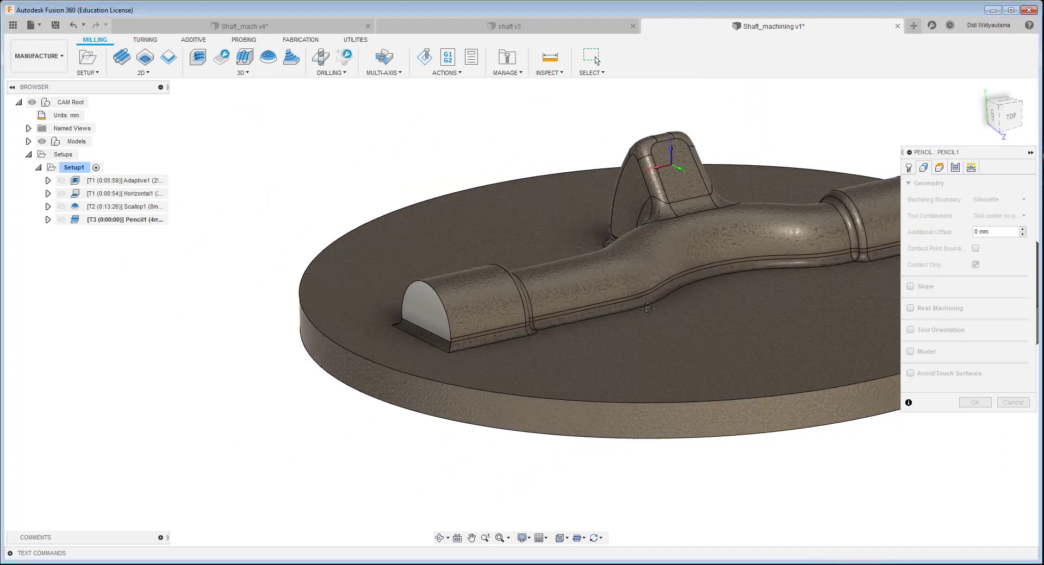
{"action": "left_click", "coordinate": [998, 200]}
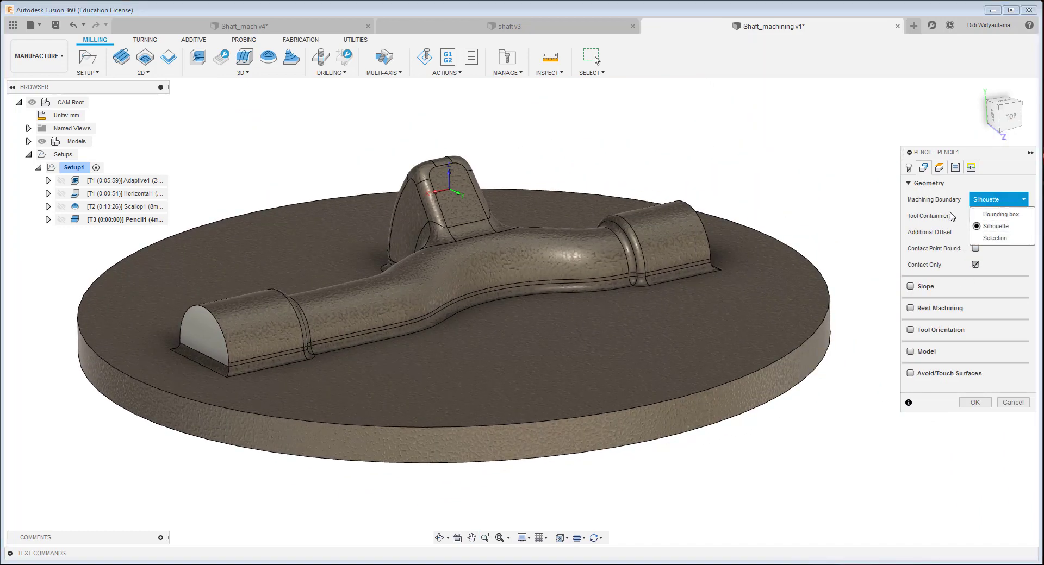
{"action": "left_click", "coordinate": [996, 225]}
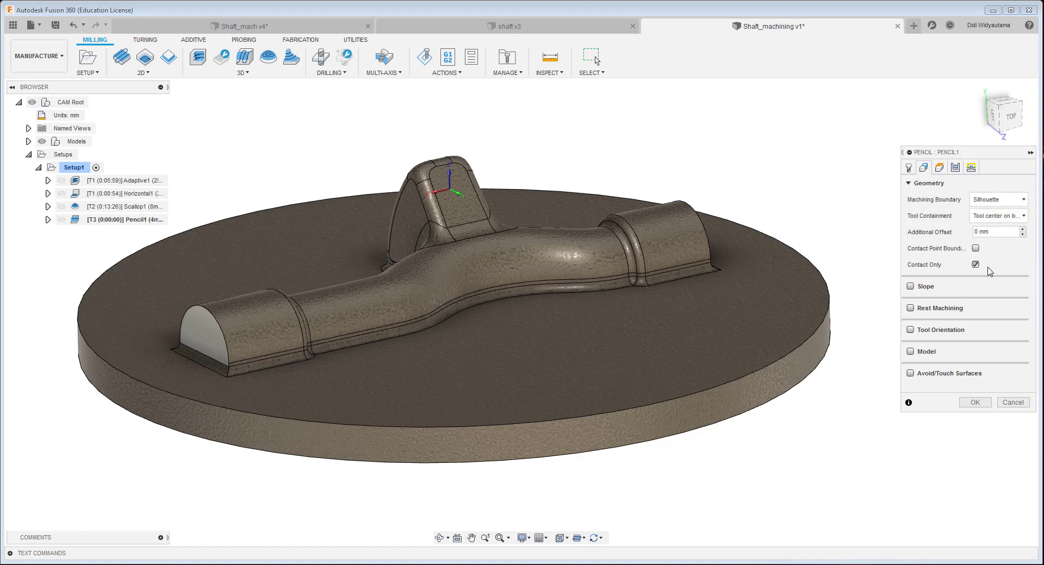
- Set the pencil passes to a bitangency angle of 25 degrees, 8 stepovers and a stepover of 0.2 mm
{"action": "left_click", "coordinate": [955, 168]}
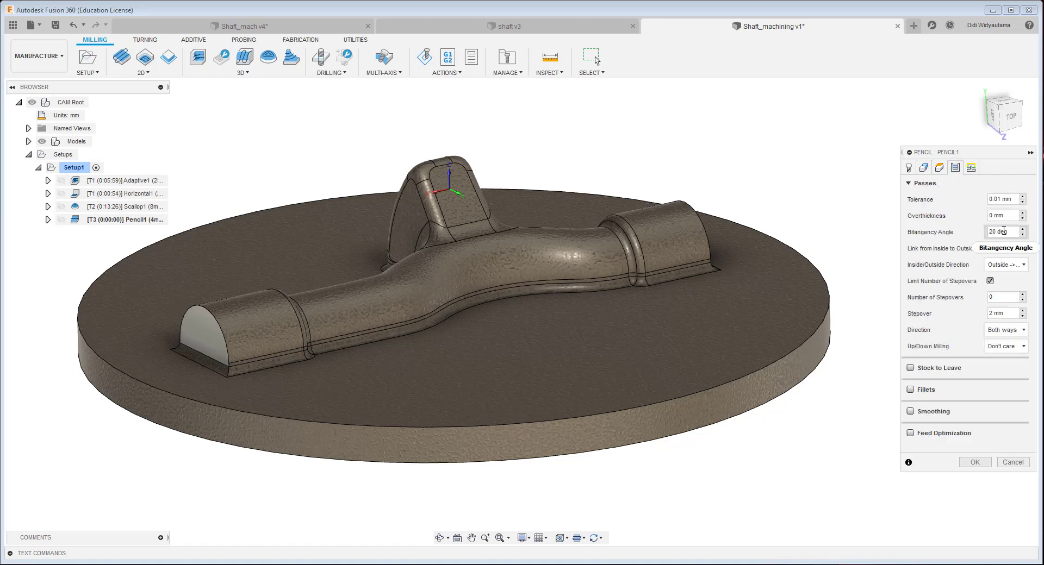
{"action": "mouse_move", "coordinate": [1003, 230]}
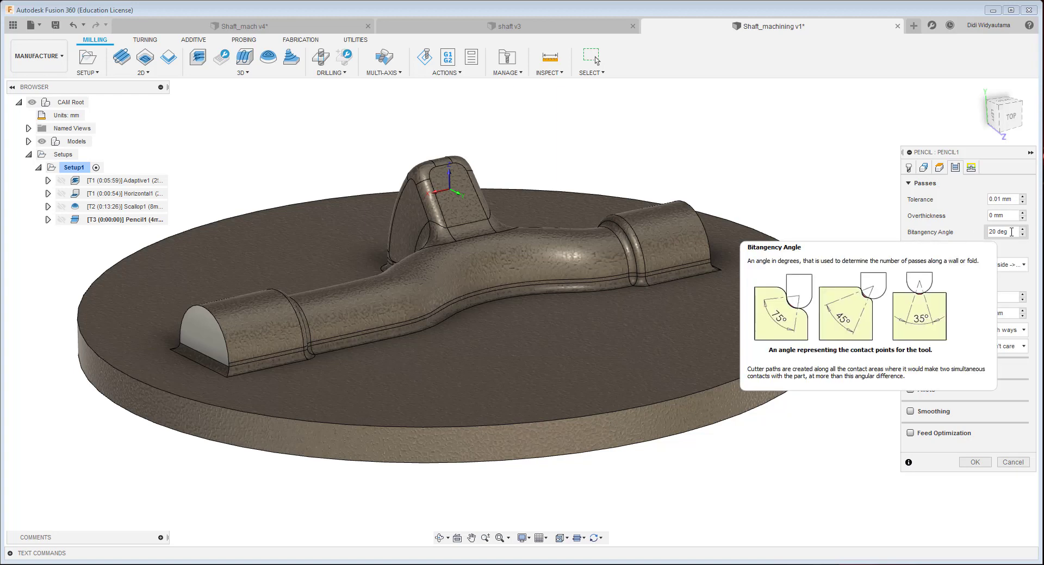
{"action": "left_click", "coordinate": [1006, 232]}
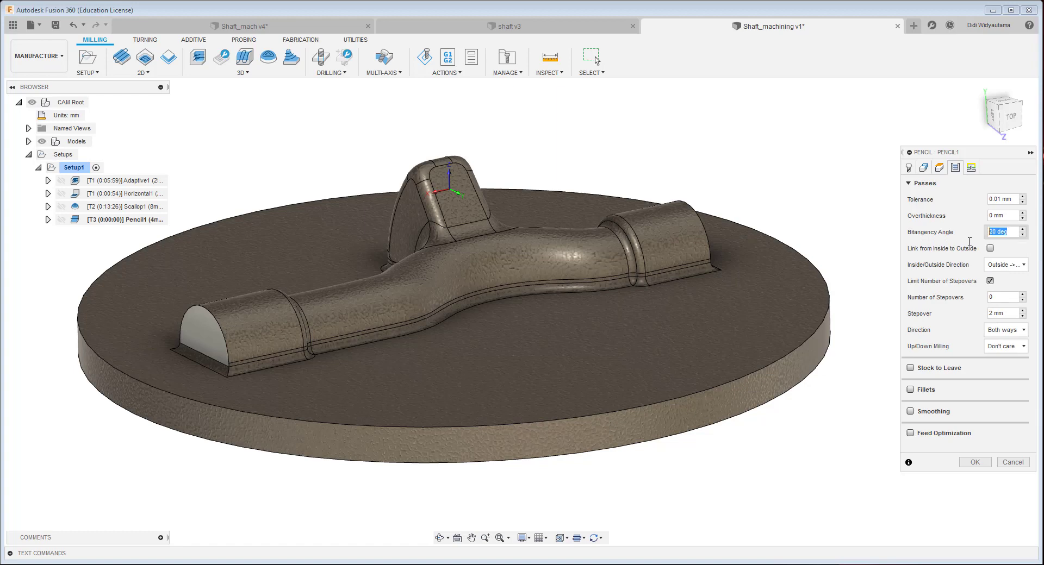
{"action": "mouse_move", "coordinate": [1016, 266]}
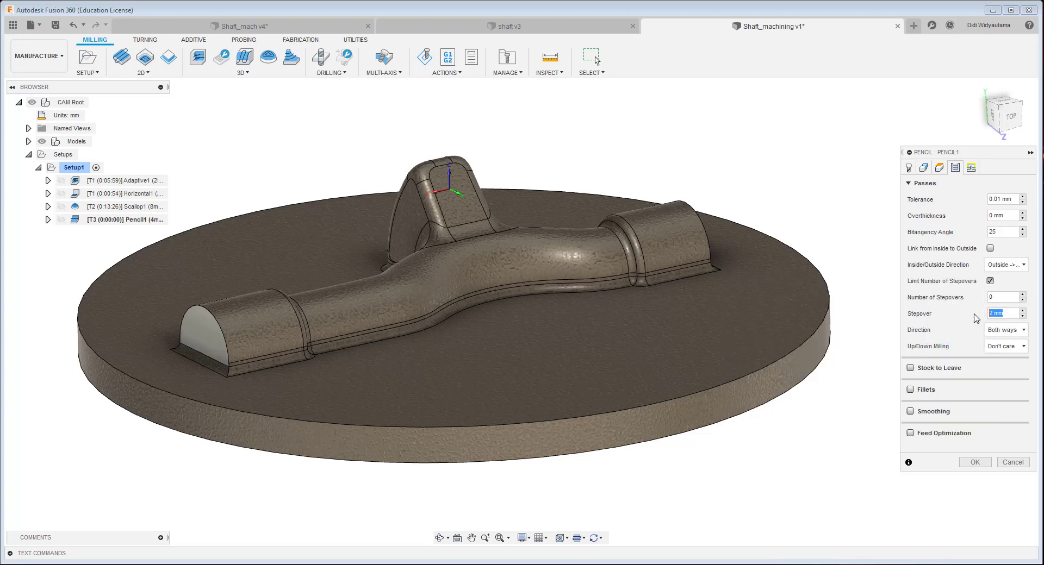
{"action": "left_click_drag", "start_coordinate": [1008, 298], "coordinate": [988, 308]}
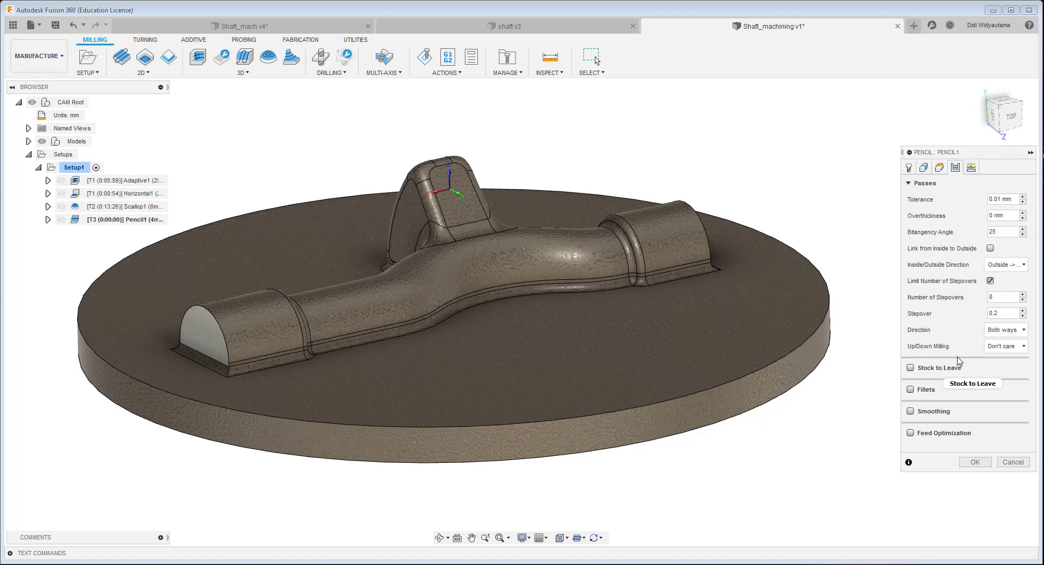
- Keep the pencil direction at Both ways, set Up/Down Milling to Down milling, and generate the toolpath
{"action": "left_click", "coordinate": [1012, 334]}
{"action": "left_click", "coordinate": [1012, 334]}
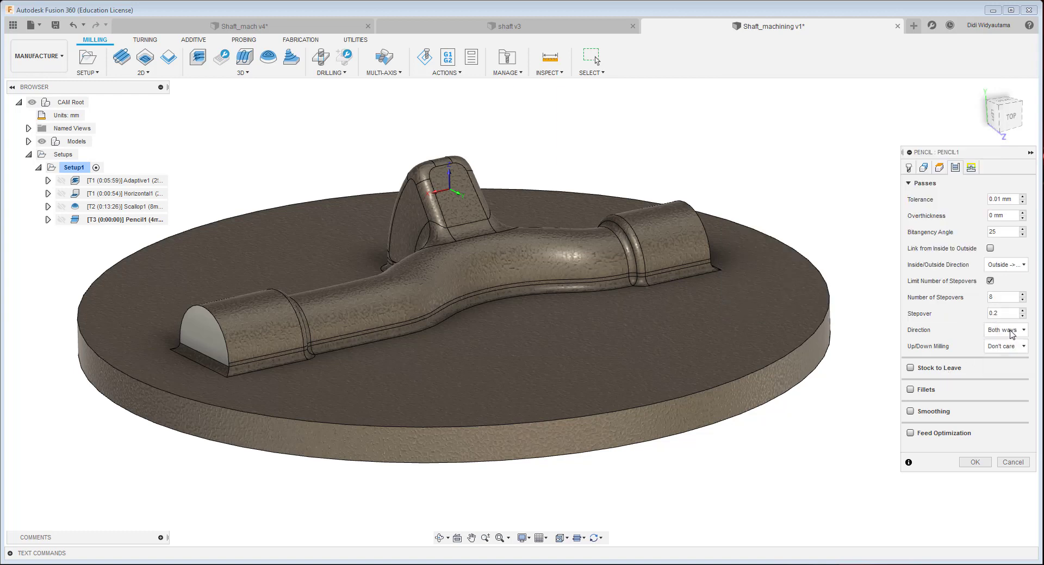
{"action": "left_click", "coordinate": [1014, 349]}
{"action": "left_click", "coordinate": [1011, 385]}
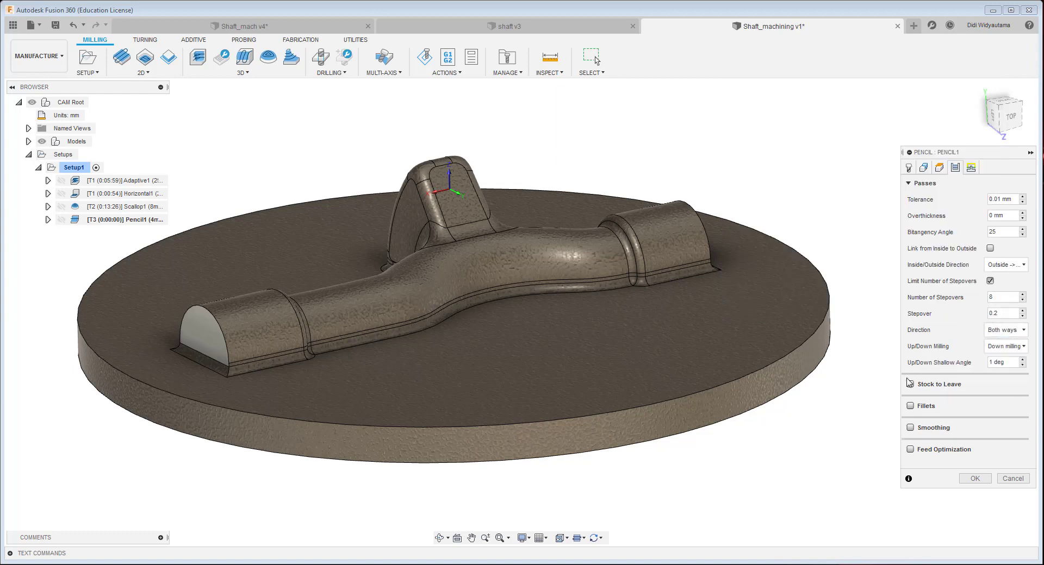
{"action": "left_click", "coordinate": [1004, 363]}
{"action": "left_click", "coordinate": [971, 168]}
{"action": "left_click", "coordinate": [956, 168]}
{"action": "left_click", "coordinate": [973, 479]}
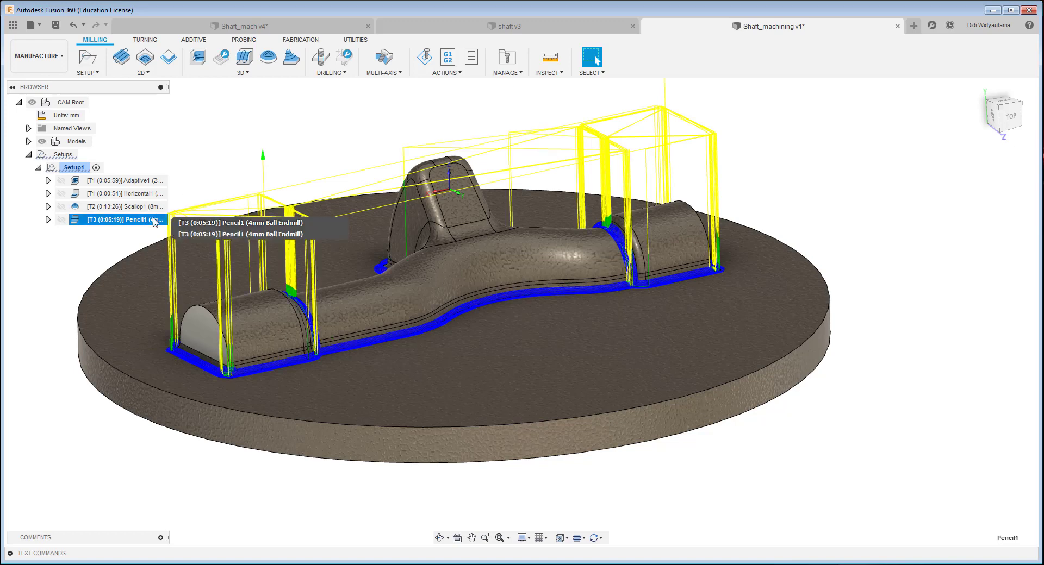
- Edit the pencil operation's linking, setting the retraction policy to Shortest path, and regenerate the toolpath
{"action": "middle_click_drag", "start_coordinate": [305, 147], "coordinate": [599, 401], "text": "shift"}
{"action": "scroll", "coordinate": [298, 246], "scroll_direction": "up", "scroll_amount": 5}
{"action": "scroll", "coordinate": [603, 391], "scroll_direction": "up", "scroll_amount": 4}
{"action": "middle_click_drag", "start_coordinate": [627, 356], "coordinate": [169, 231], "text": "shift"}
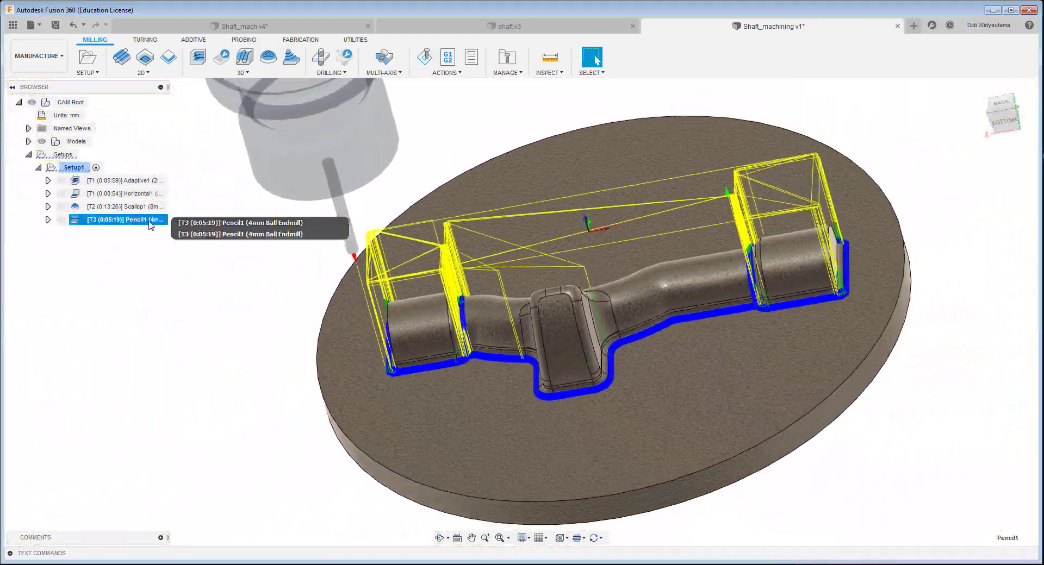
{"action": "right_click", "coordinate": [149, 222]}
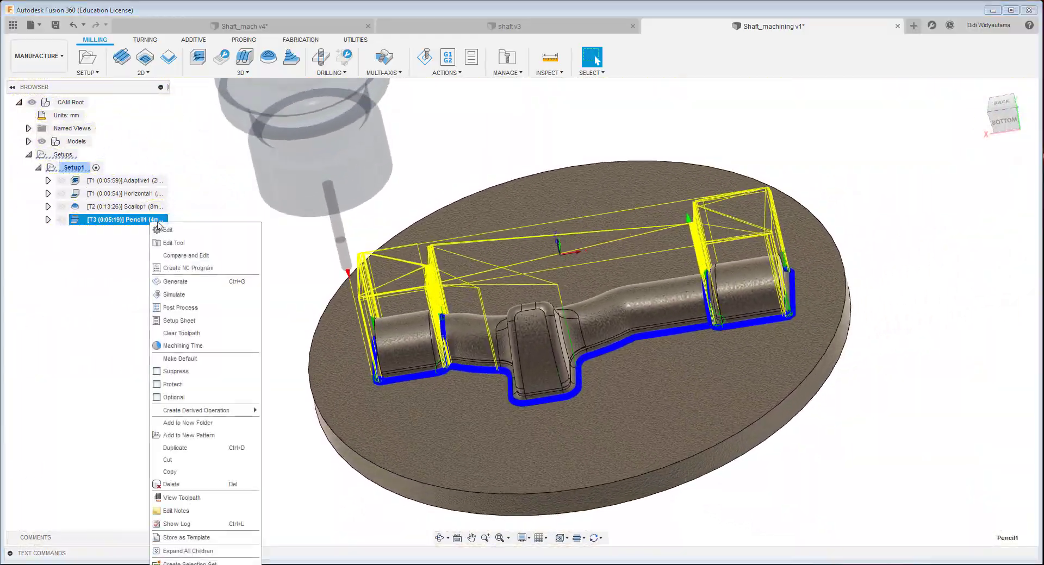
{"action": "left_click", "coordinate": [163, 231]}
{"action": "left_click", "coordinate": [971, 167]}
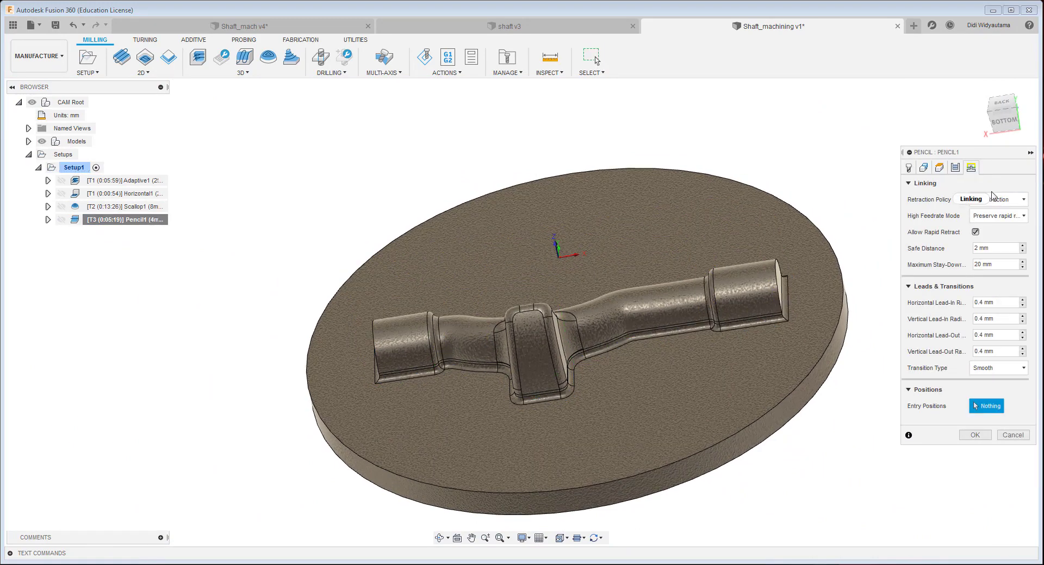
{"action": "left_click", "coordinate": [998, 200]}
{"action": "left_click", "coordinate": [997, 238]}
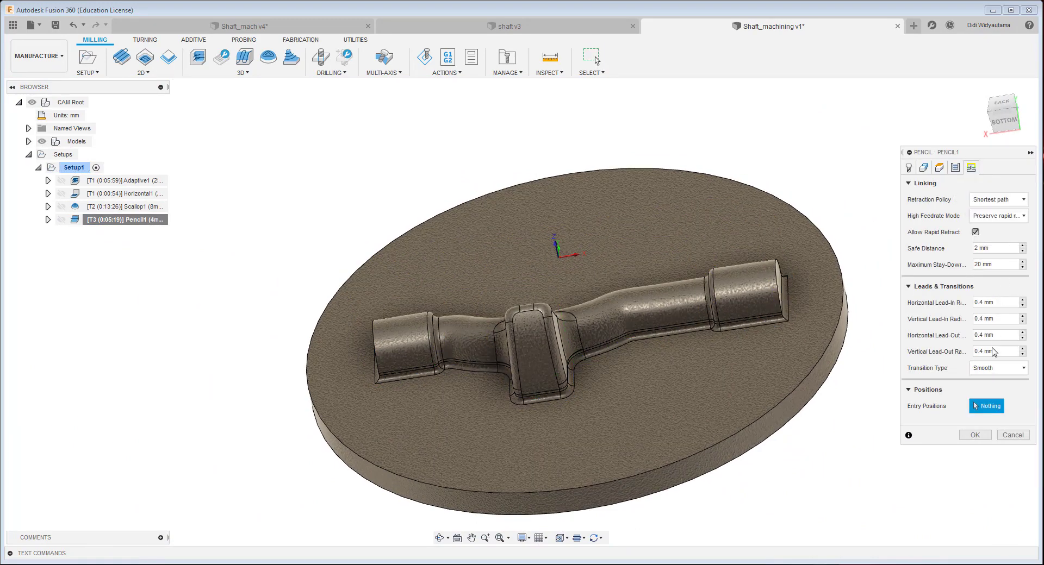
{"action": "left_click", "coordinate": [975, 436]}
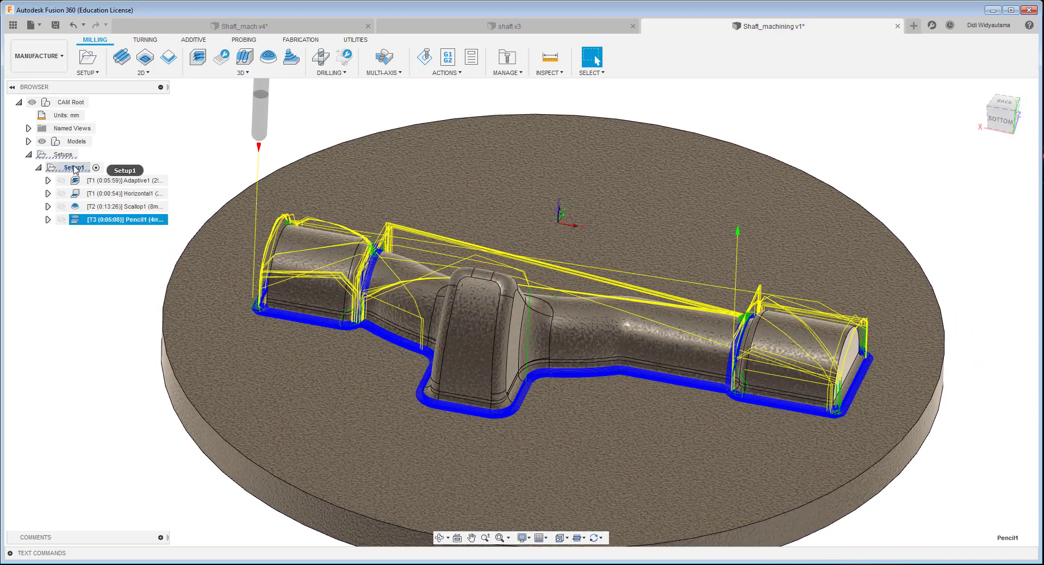
- Simulate all operations of Setup1, skipping through the adaptive, horizontal and scallop results to reach the pencil operation
{"action": "left_click", "coordinate": [74, 169]}
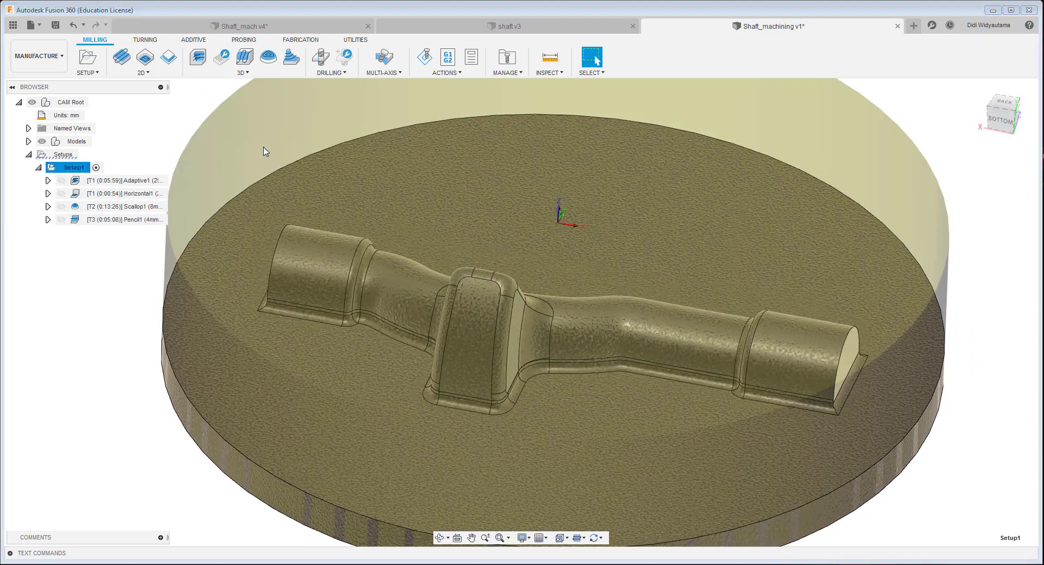
{"action": "left_click", "coordinate": [425, 57]}
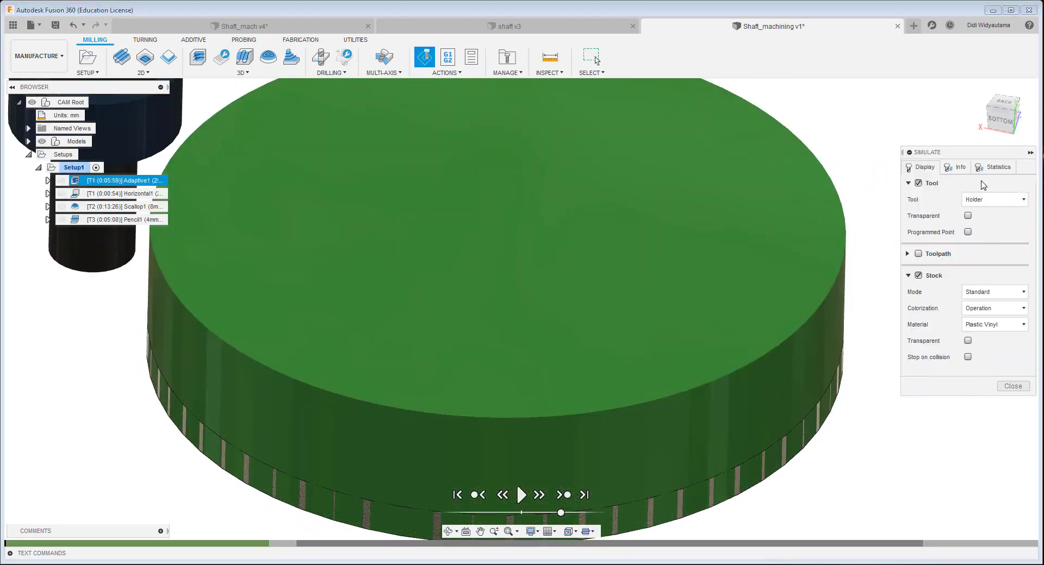
{"action": "left_click", "coordinate": [957, 168]}
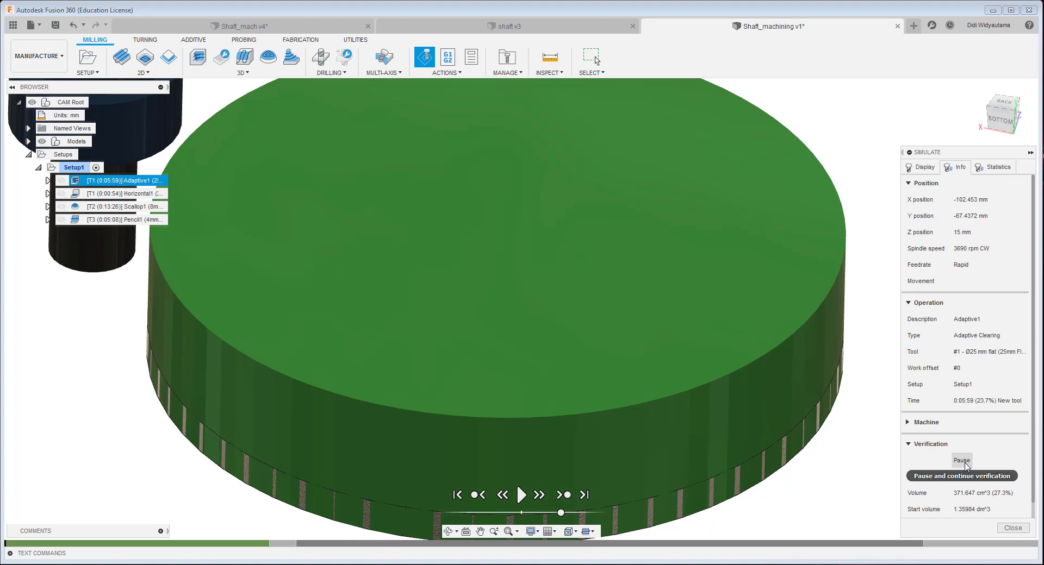
{"action": "left_click", "coordinate": [920, 168]}
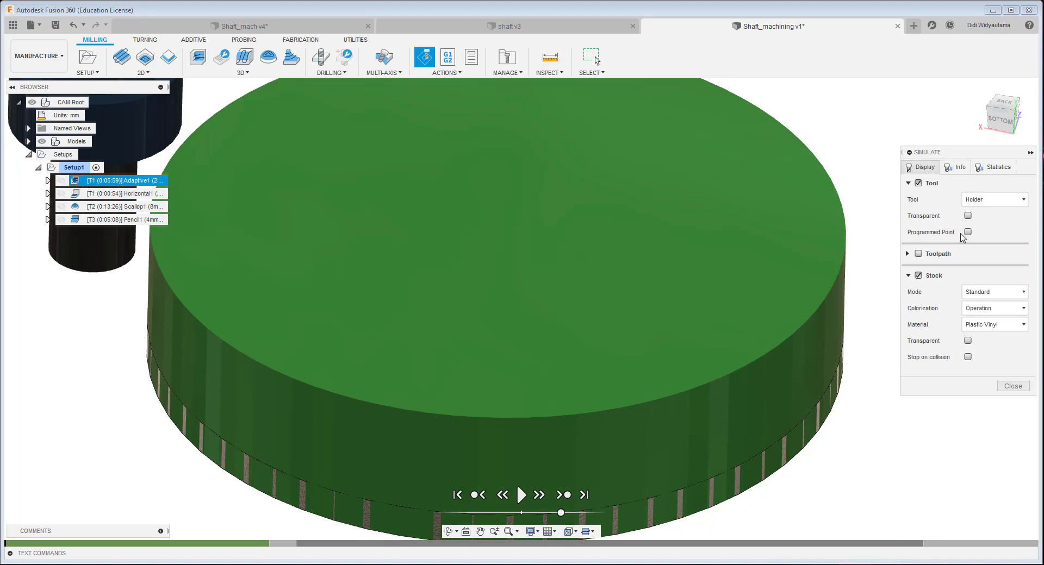
{"action": "left_click", "coordinate": [565, 497]}
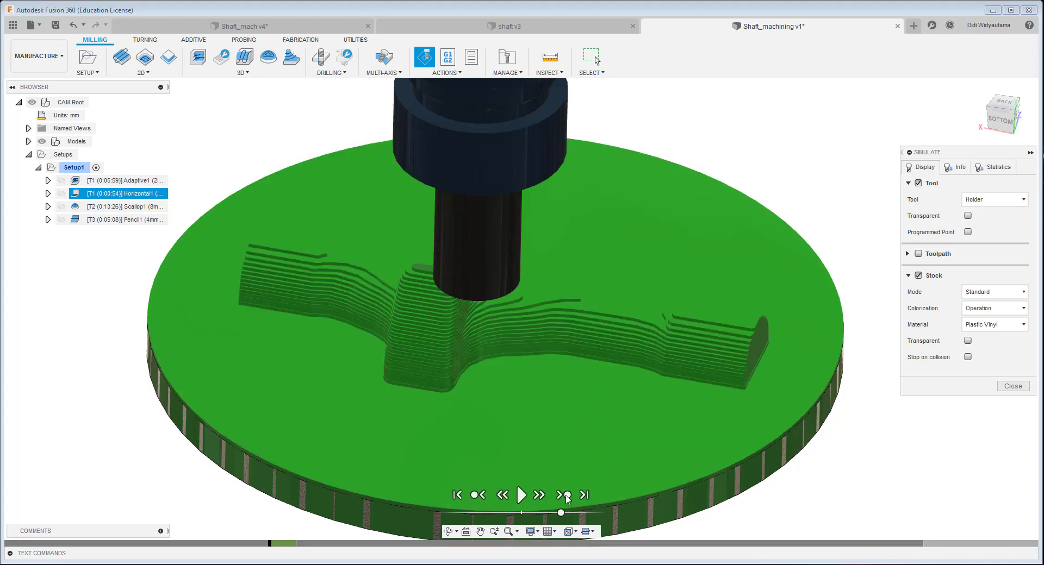
{"action": "left_click", "coordinate": [565, 496]}
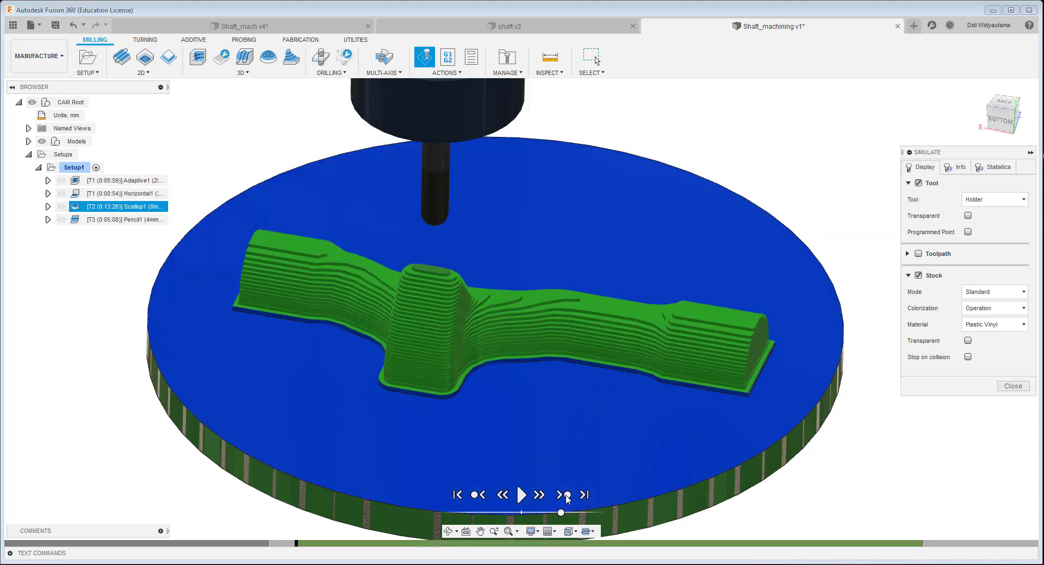
{"action": "left_click", "coordinate": [565, 497]}
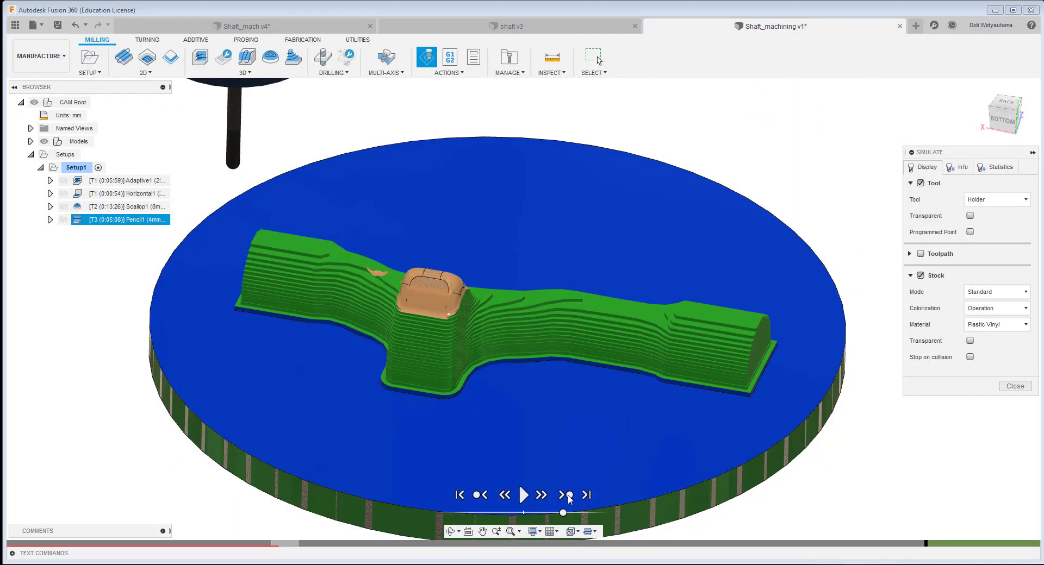
{"action": "left_click", "coordinate": [567, 495]}
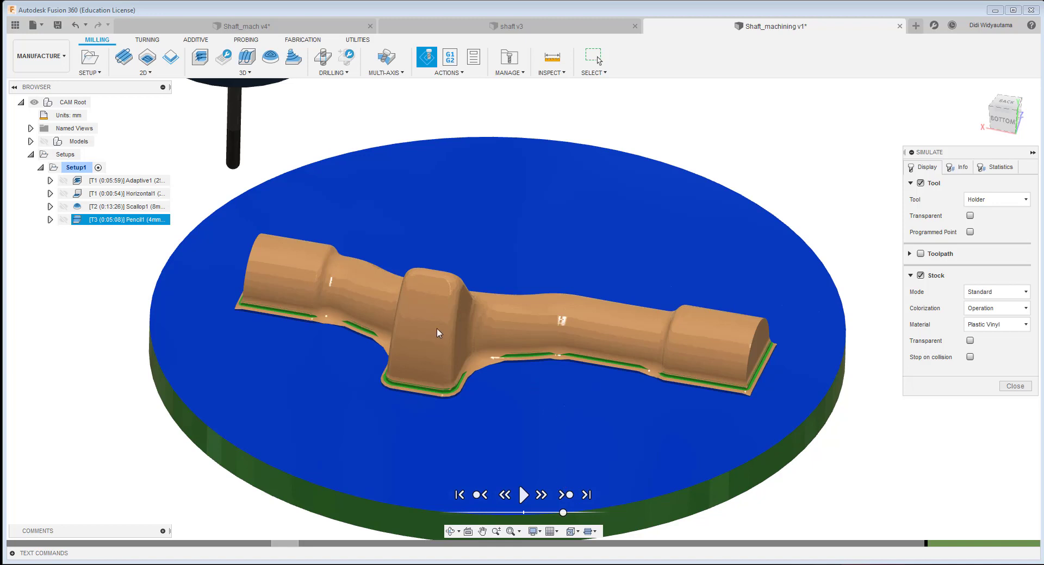
- Play the stock simulation through the pencil operation, inspect the machined shaft and close the simulation
{"action": "left_click", "coordinate": [523, 496]}
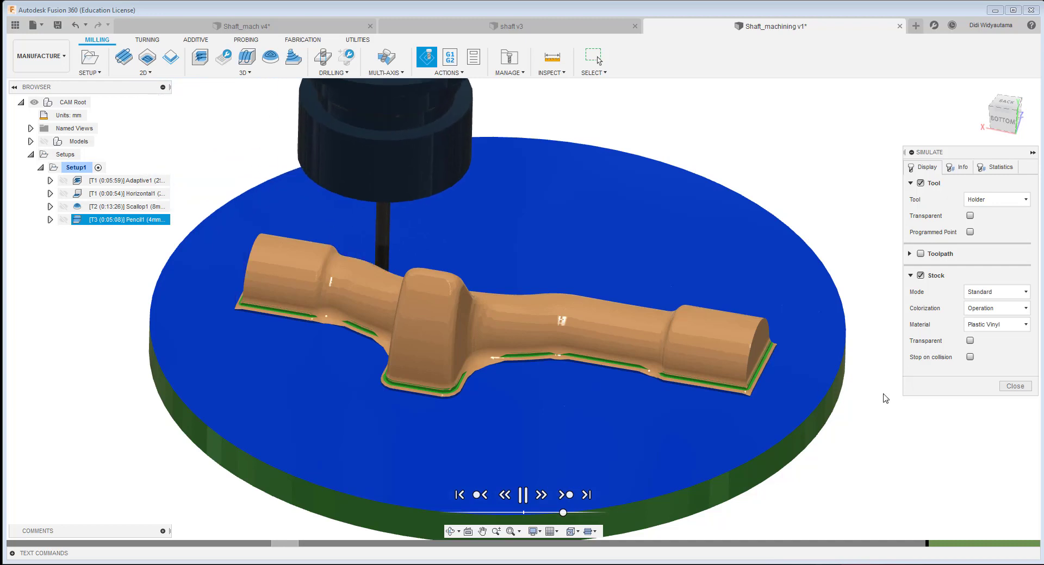
{"action": "left_click", "coordinate": [523, 496]}
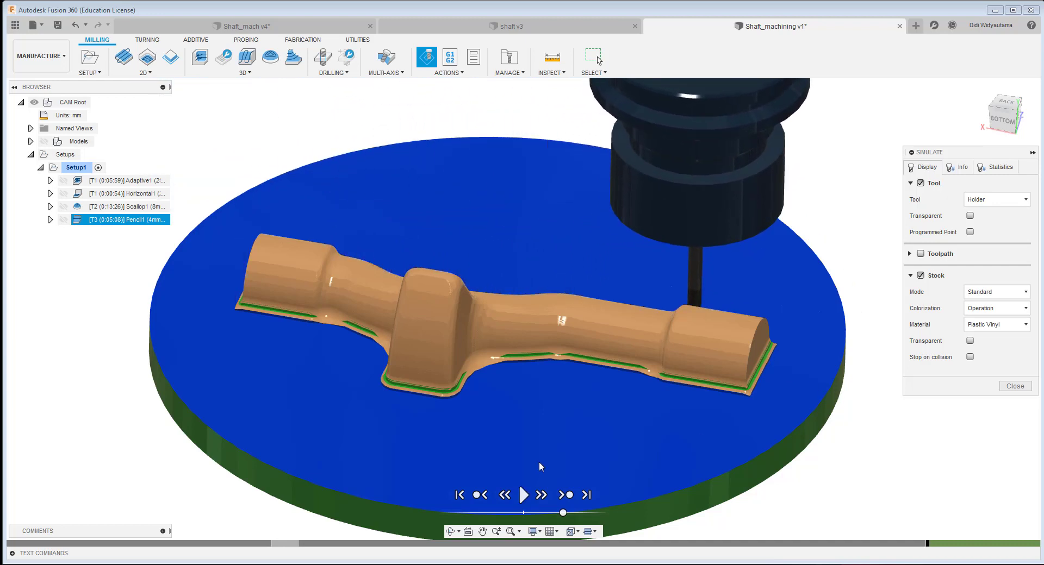
{"action": "left_click", "coordinate": [525, 495]}
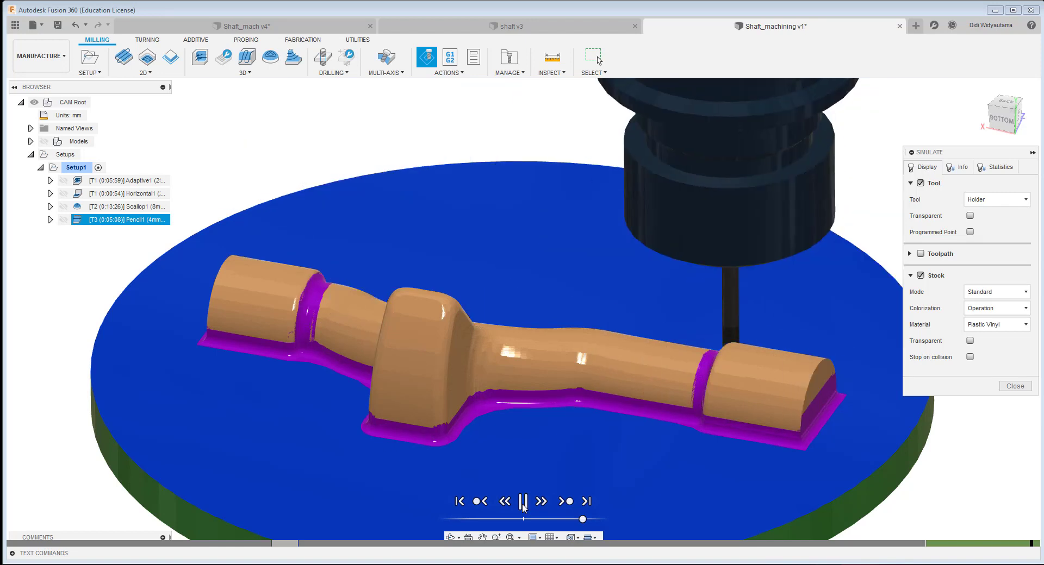
{"action": "left_click", "coordinate": [523, 502]}
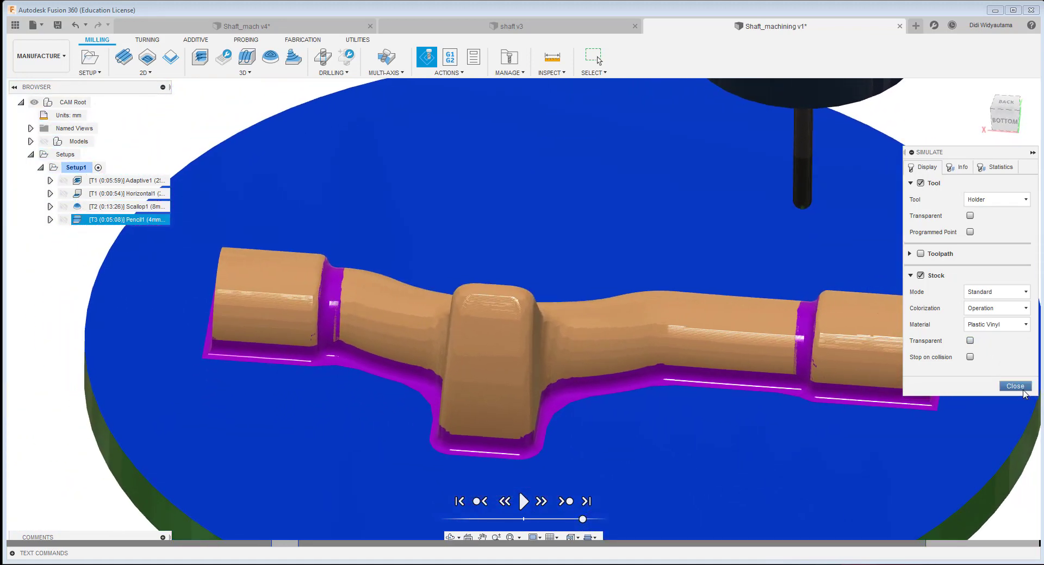
{"action": "left_click", "coordinate": [1021, 388]}
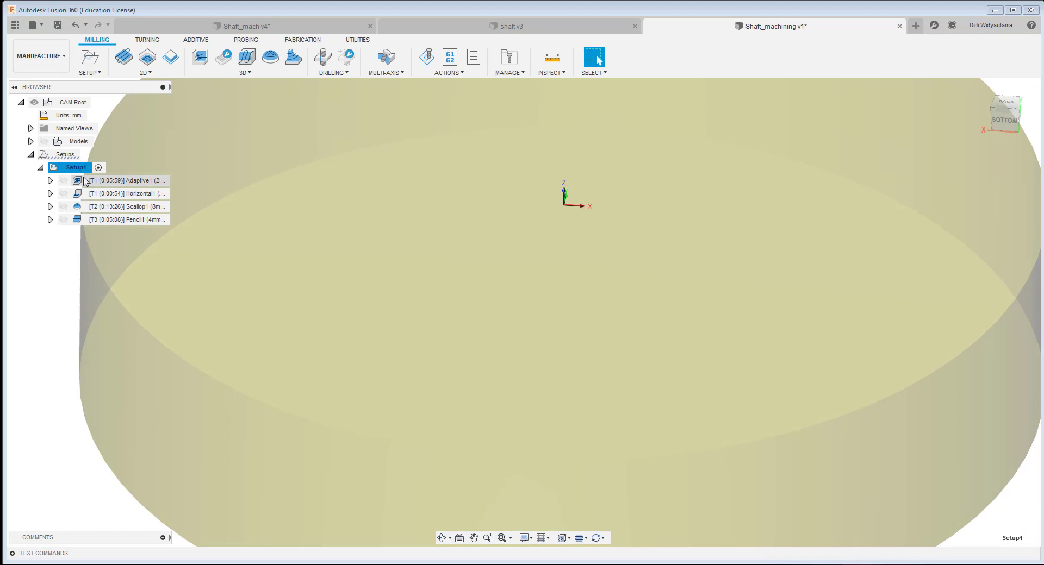
- Show the toolpaths of the adaptive, horizontal, scallop and pencil operations together
{"action": "left_click", "coordinate": [63, 180]}
{"action": "left_click", "coordinate": [64, 193]}
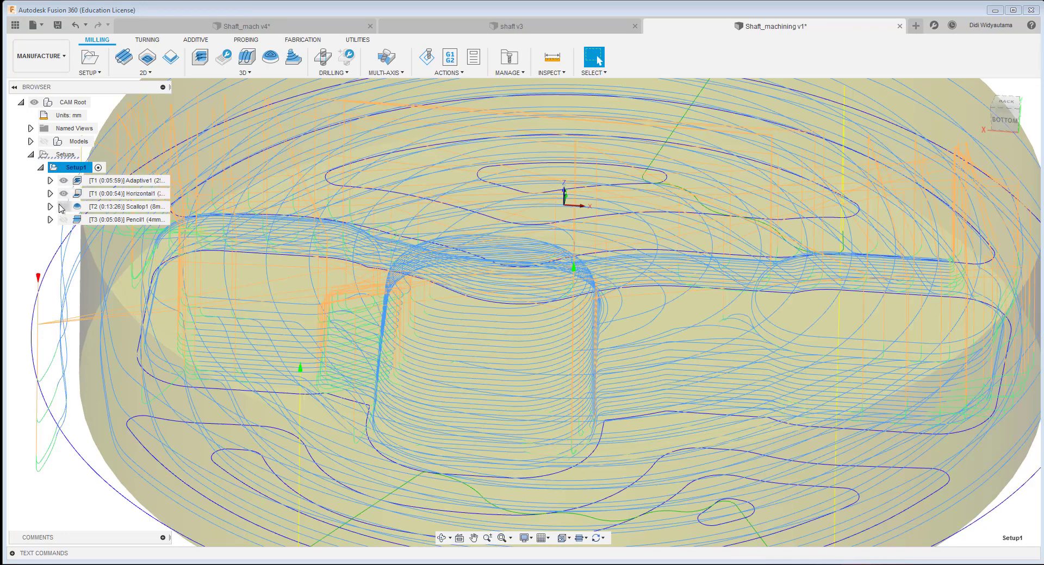
{"action": "double_click", "coordinate": [64, 206]}
{"action": "left_click", "coordinate": [50, 207]}
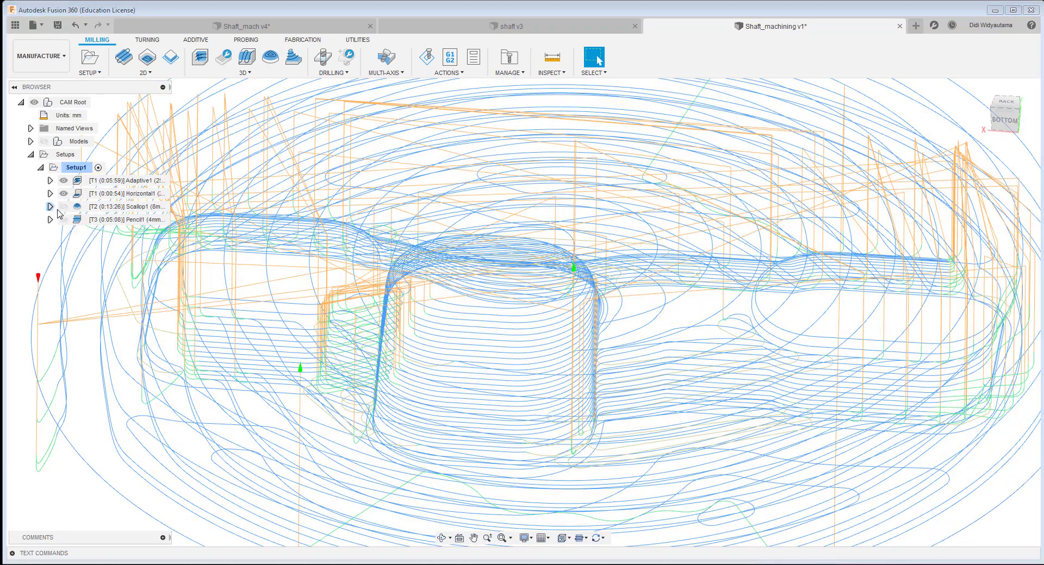
{"action": "left_click", "coordinate": [64, 207]}
{"action": "left_click", "coordinate": [64, 220]}
- Create an NC program from Setup1 with the name/number 111, keeping all four operations included
{"action": "right_click", "coordinate": [76, 168]}
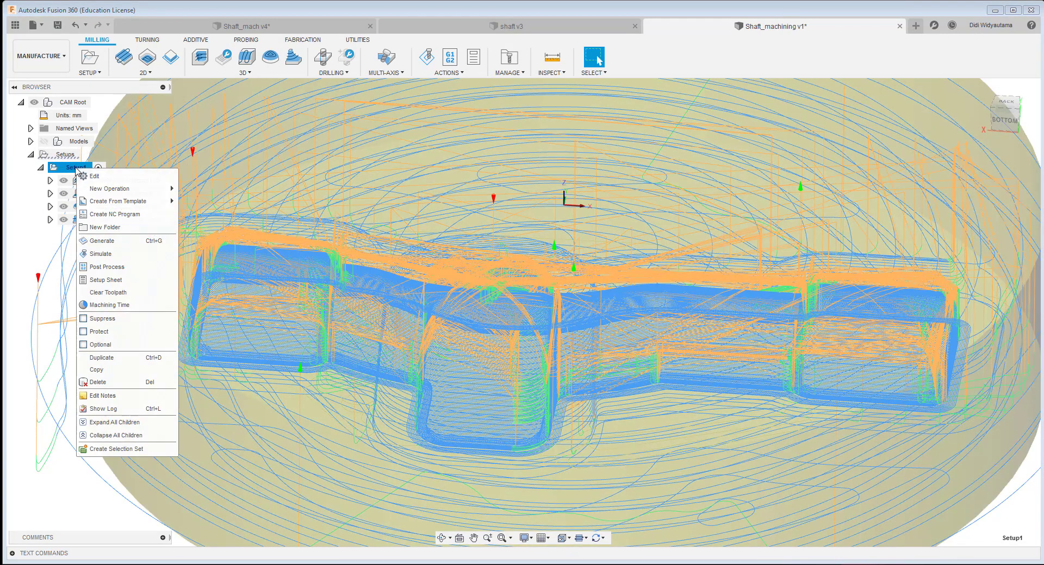
{"action": "left_click", "coordinate": [159, 217]}
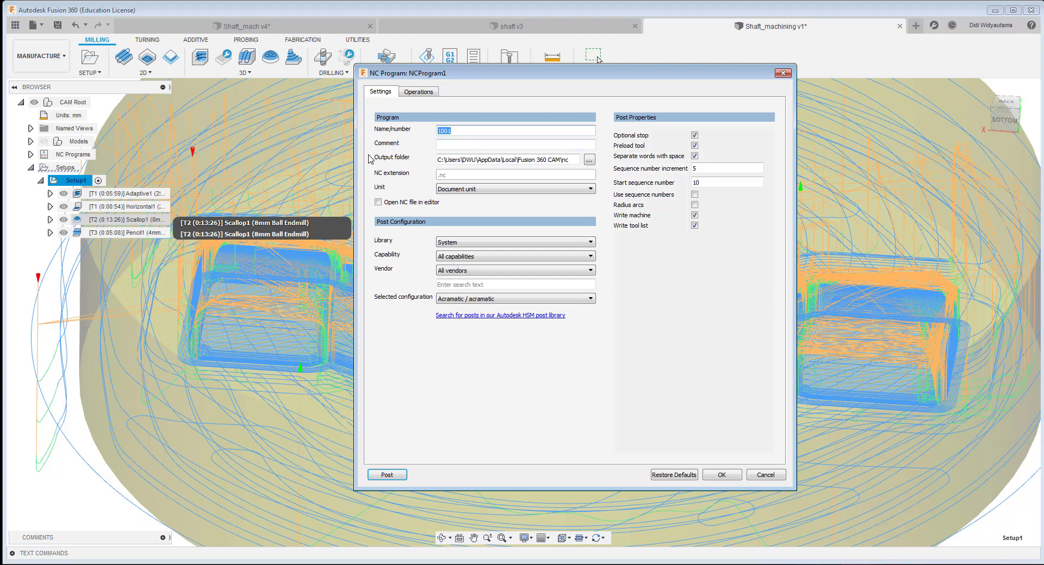
{"action": "type", "text": "1"}
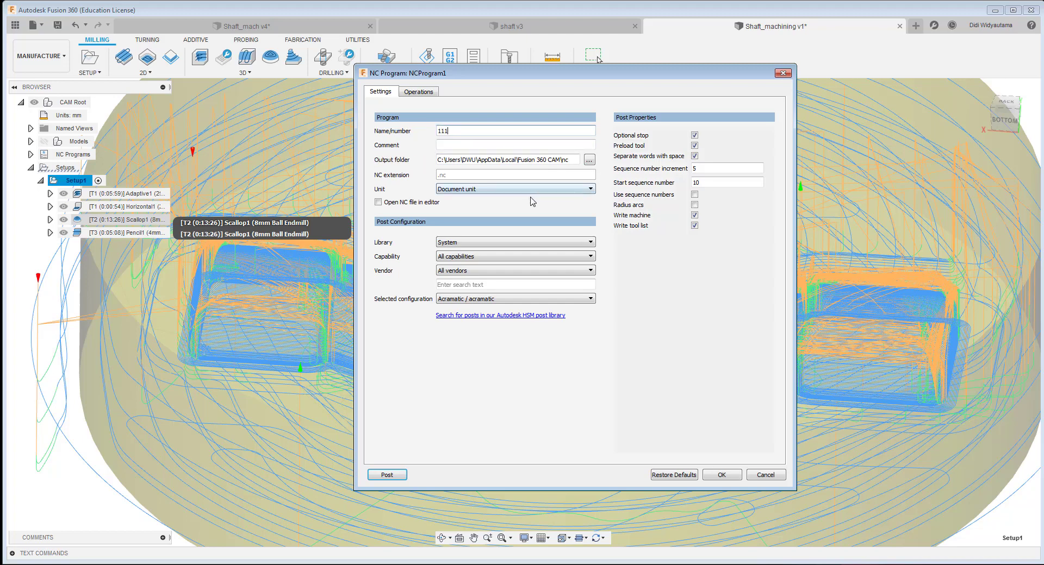
{"action": "left_click", "coordinate": [423, 92]}
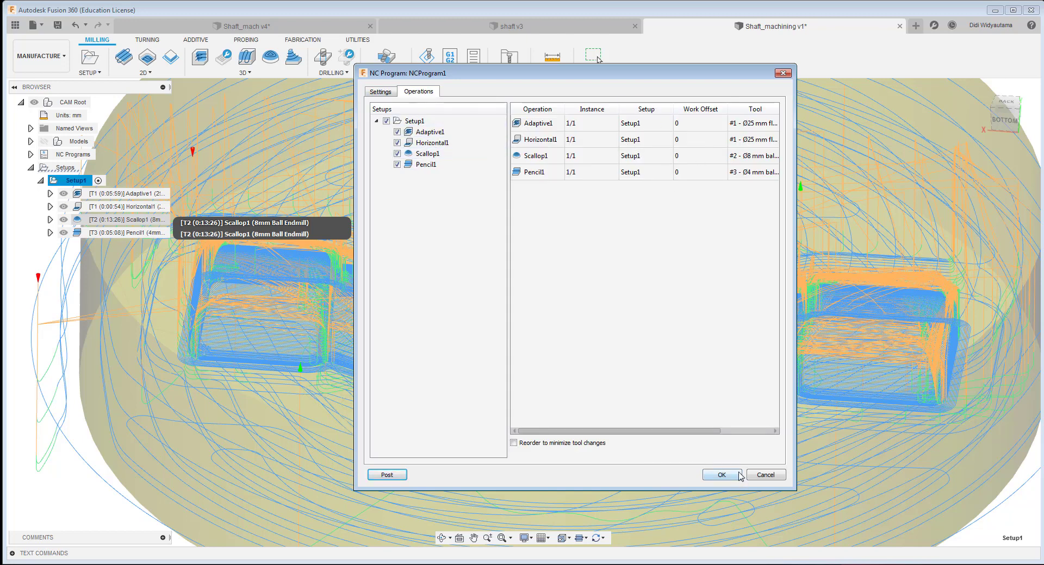
{"action": "left_click", "coordinate": [722, 475]}
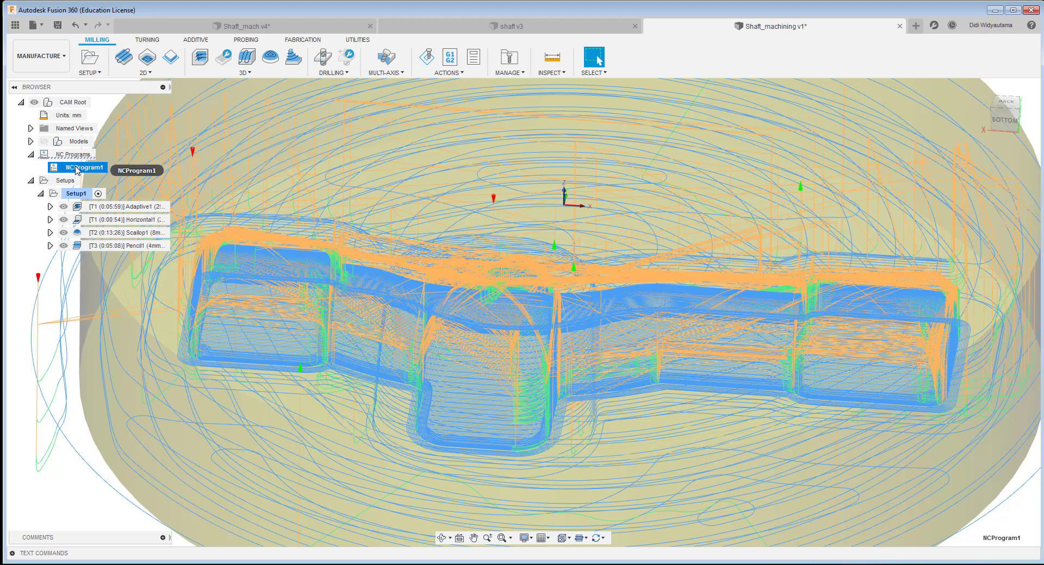
- Post-process the NC program, review the generated code in 111.nc and close the file
{"action": "right_click", "coordinate": [77, 170]}
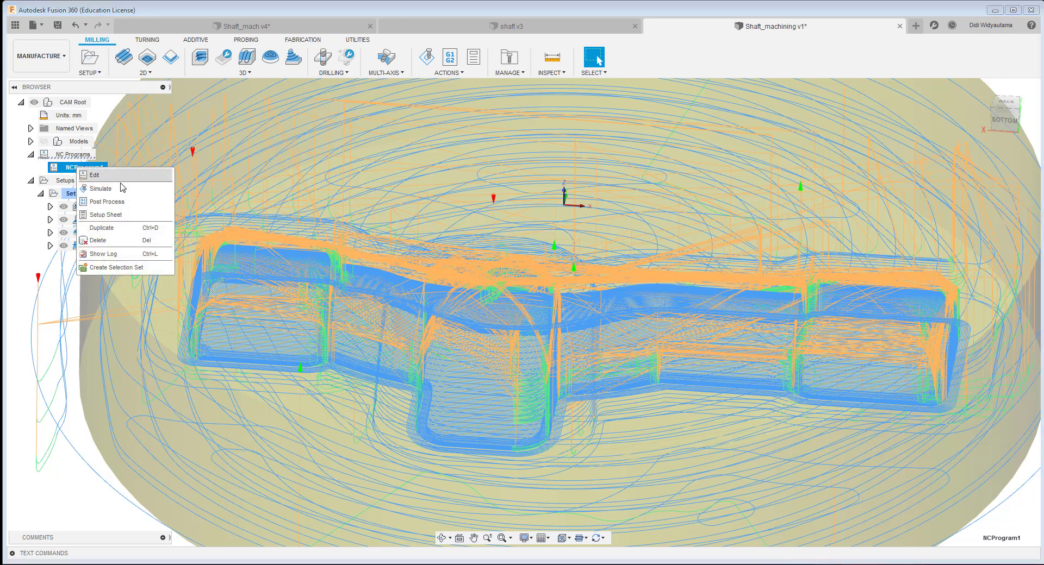
{"action": "left_click", "coordinate": [136, 203]}
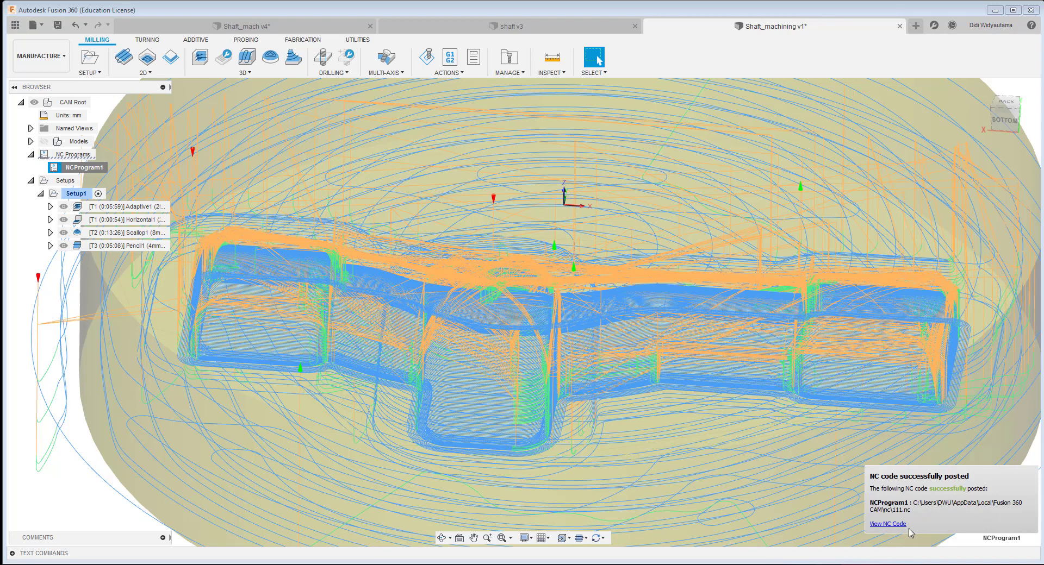
{"action": "left_click", "coordinate": [887, 524]}
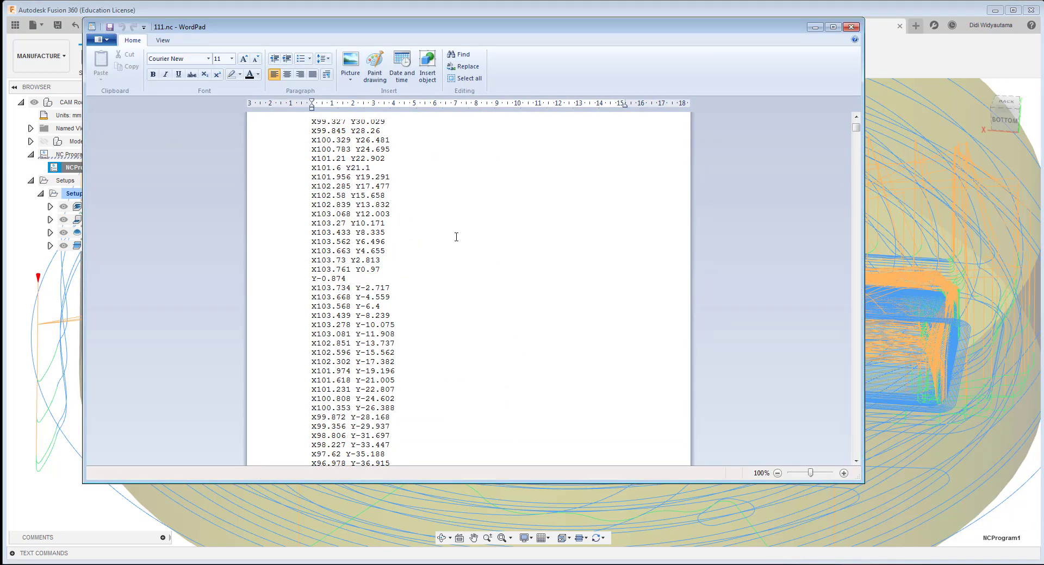
{"action": "scroll", "coordinate": [498, 254], "scroll_direction": "down", "scroll_amount": 10}
{"action": "scroll", "coordinate": [857, 135], "scroll_direction": "down", "scroll_amount": 20}
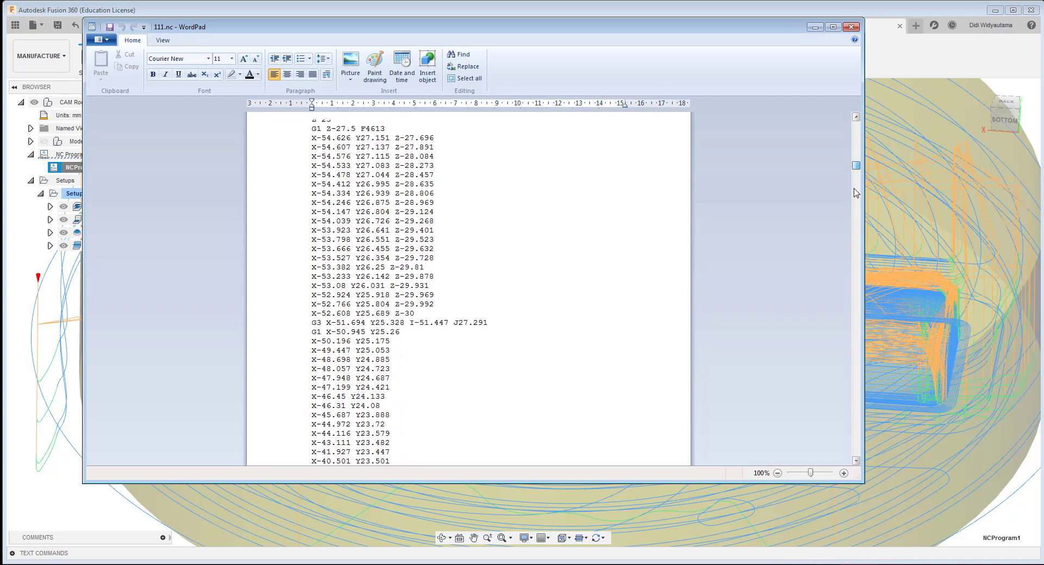
{"action": "left_click", "coordinate": [851, 27]}
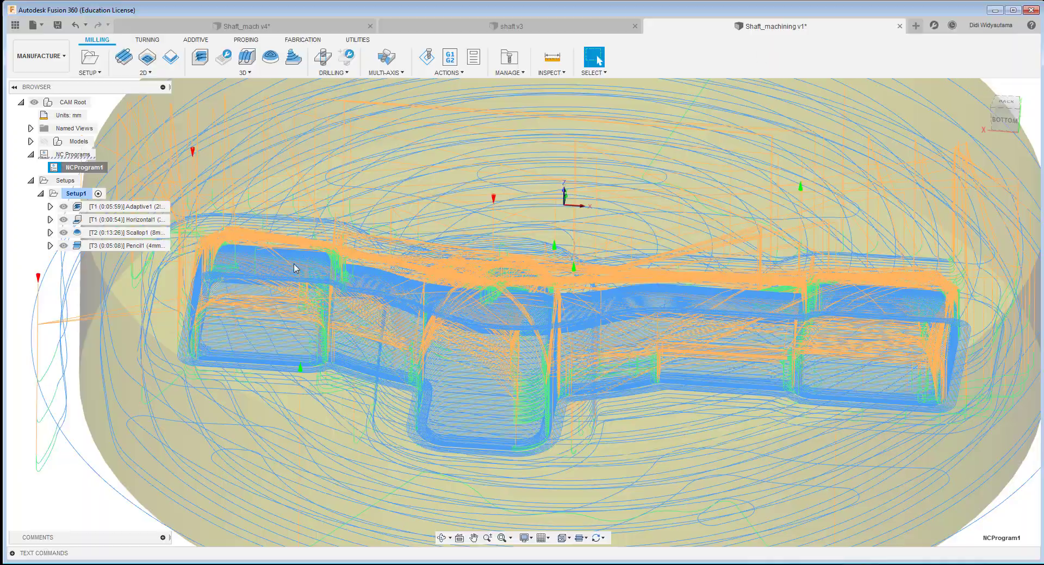